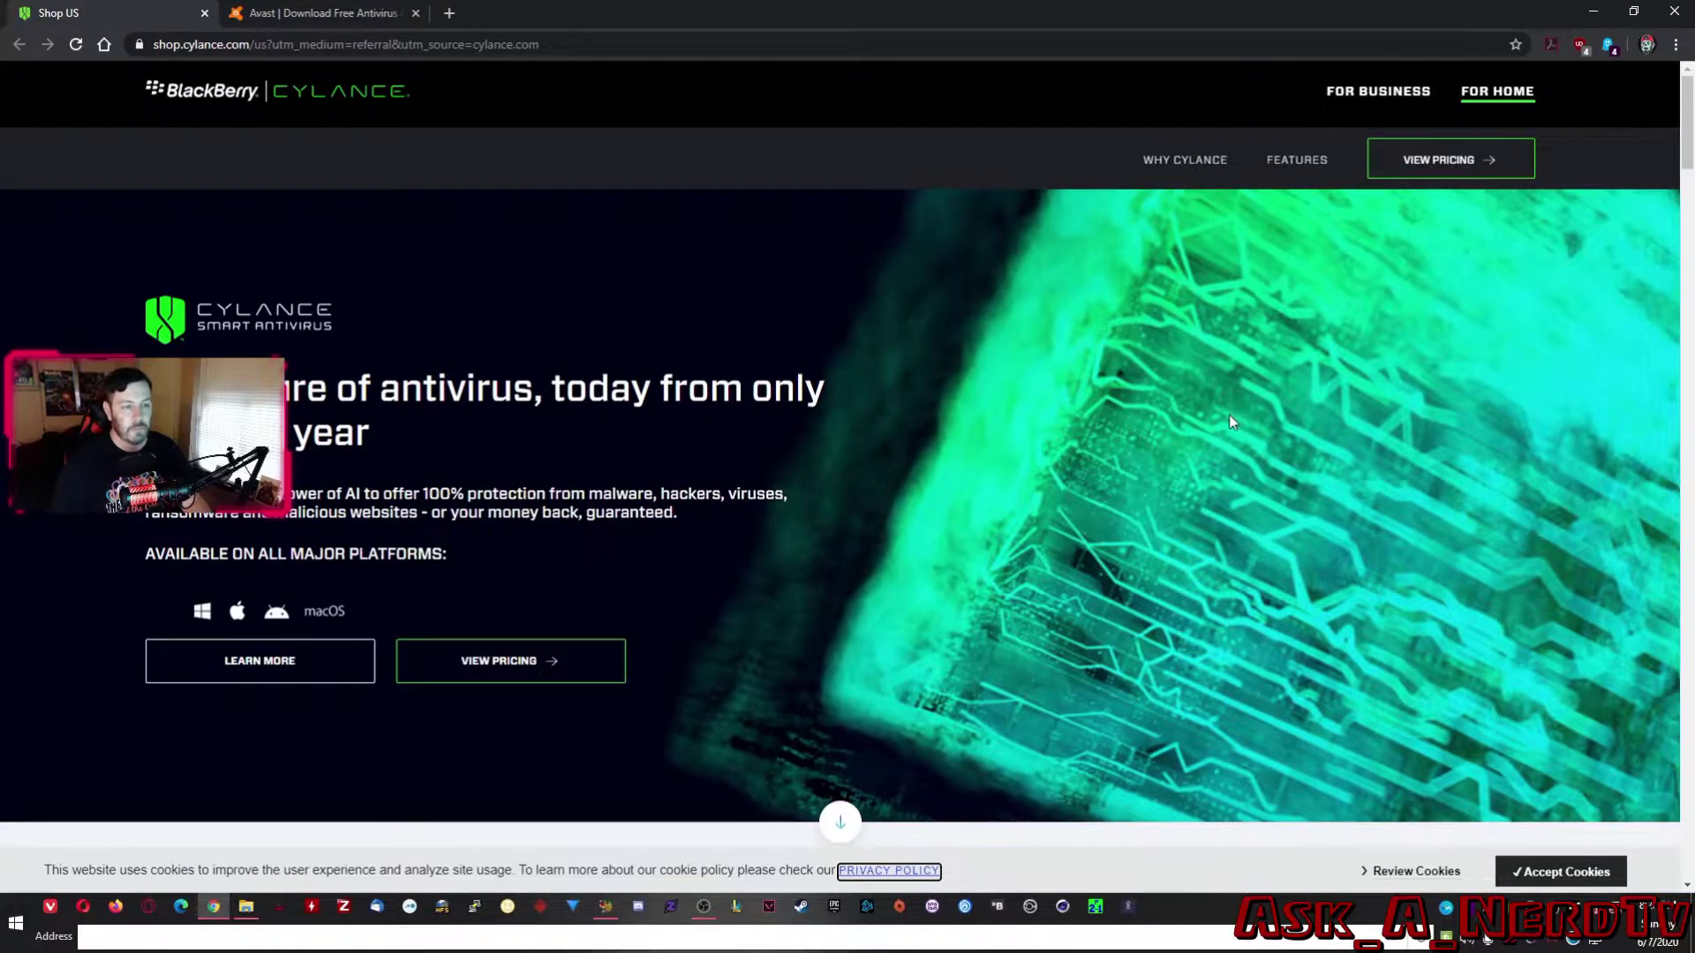
Look through the Cylance Smart Antivirus page down to its pricing plans, and switch to the Avast download page.
scroll(1236, 419, down, 8)
scroll(1232, 423, down, 15)
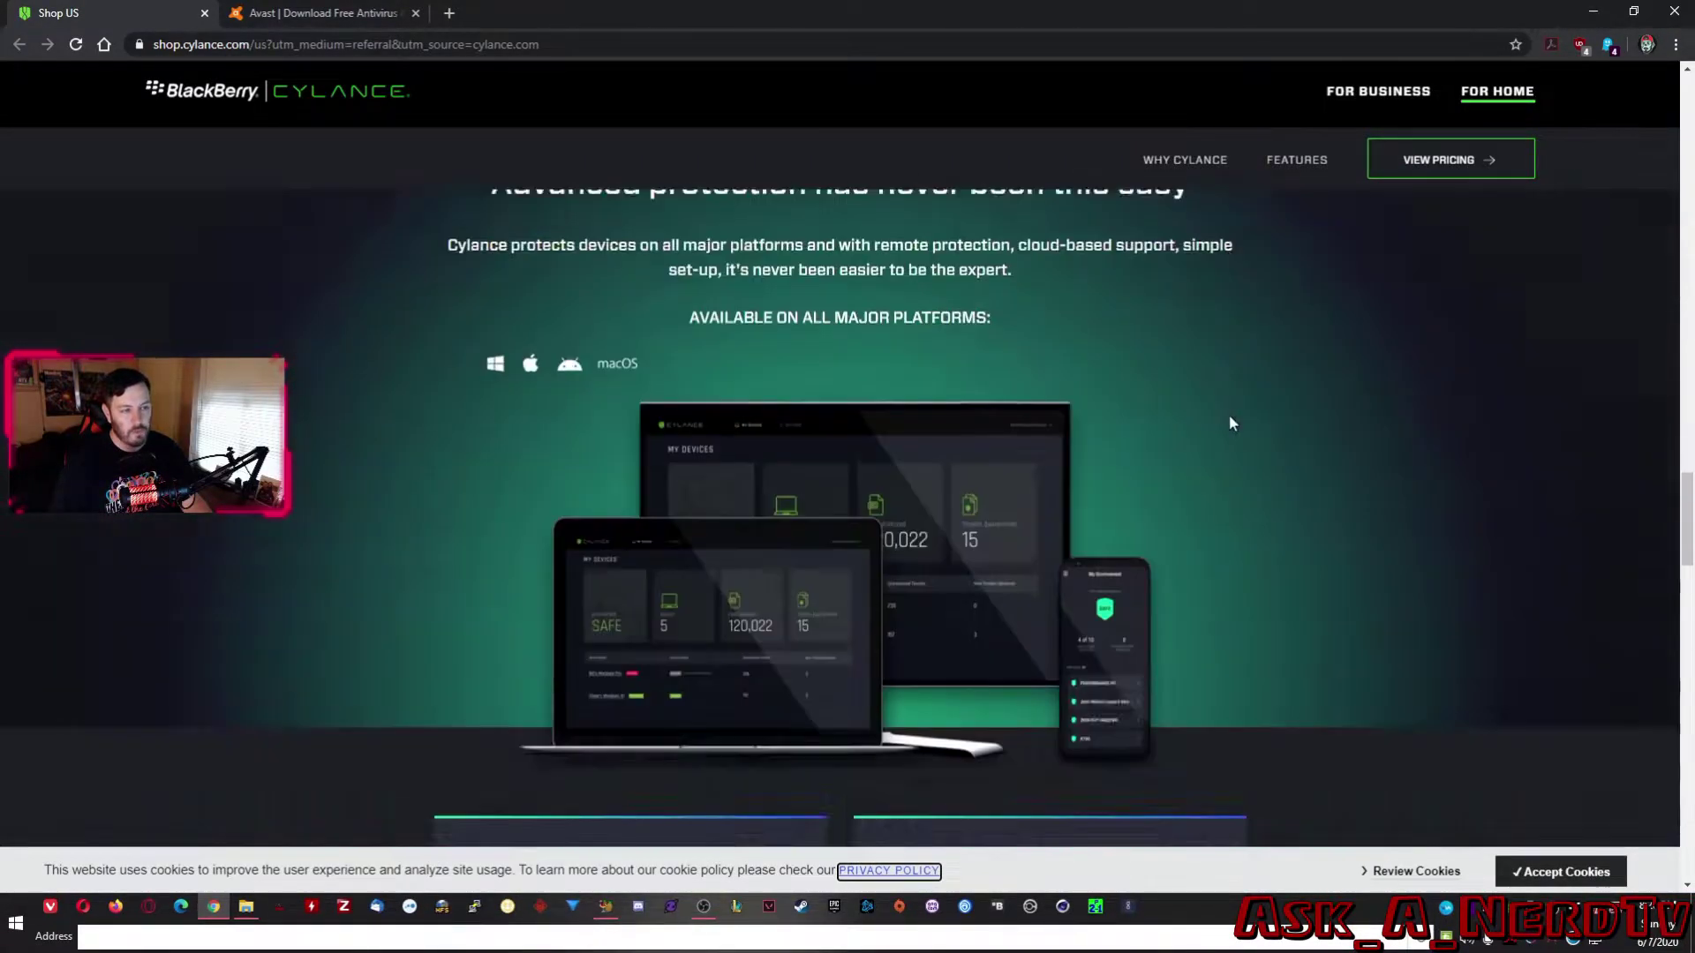
scroll(1232, 423, down, 3)
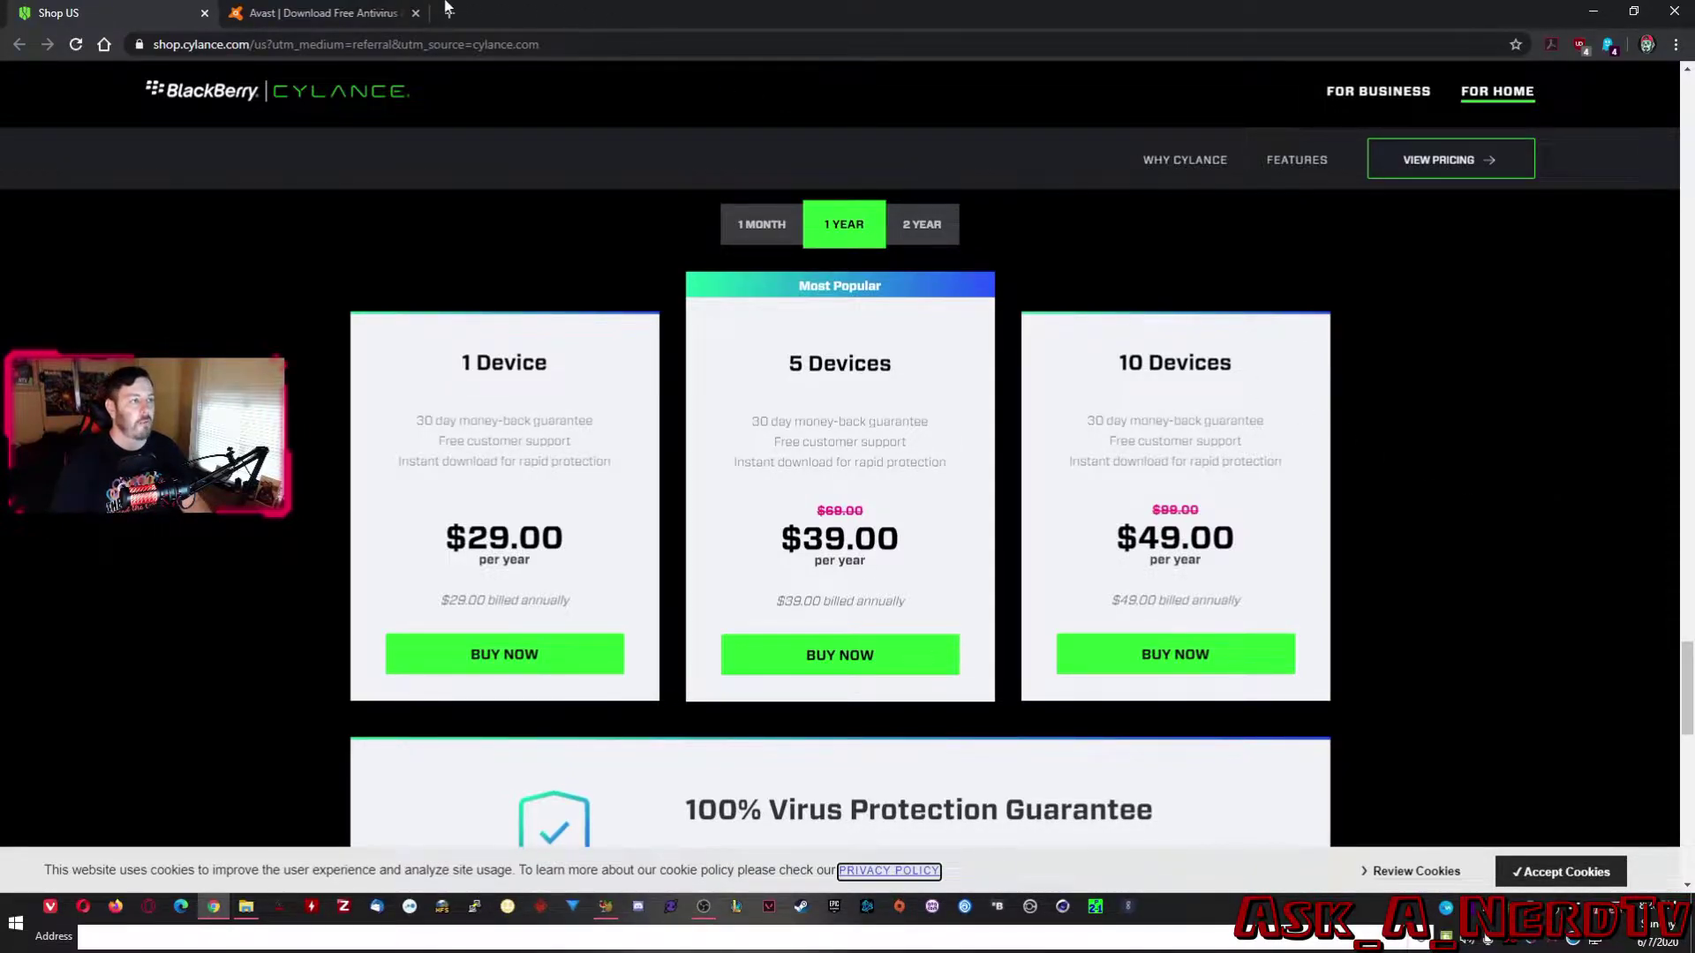
click(317, 13)
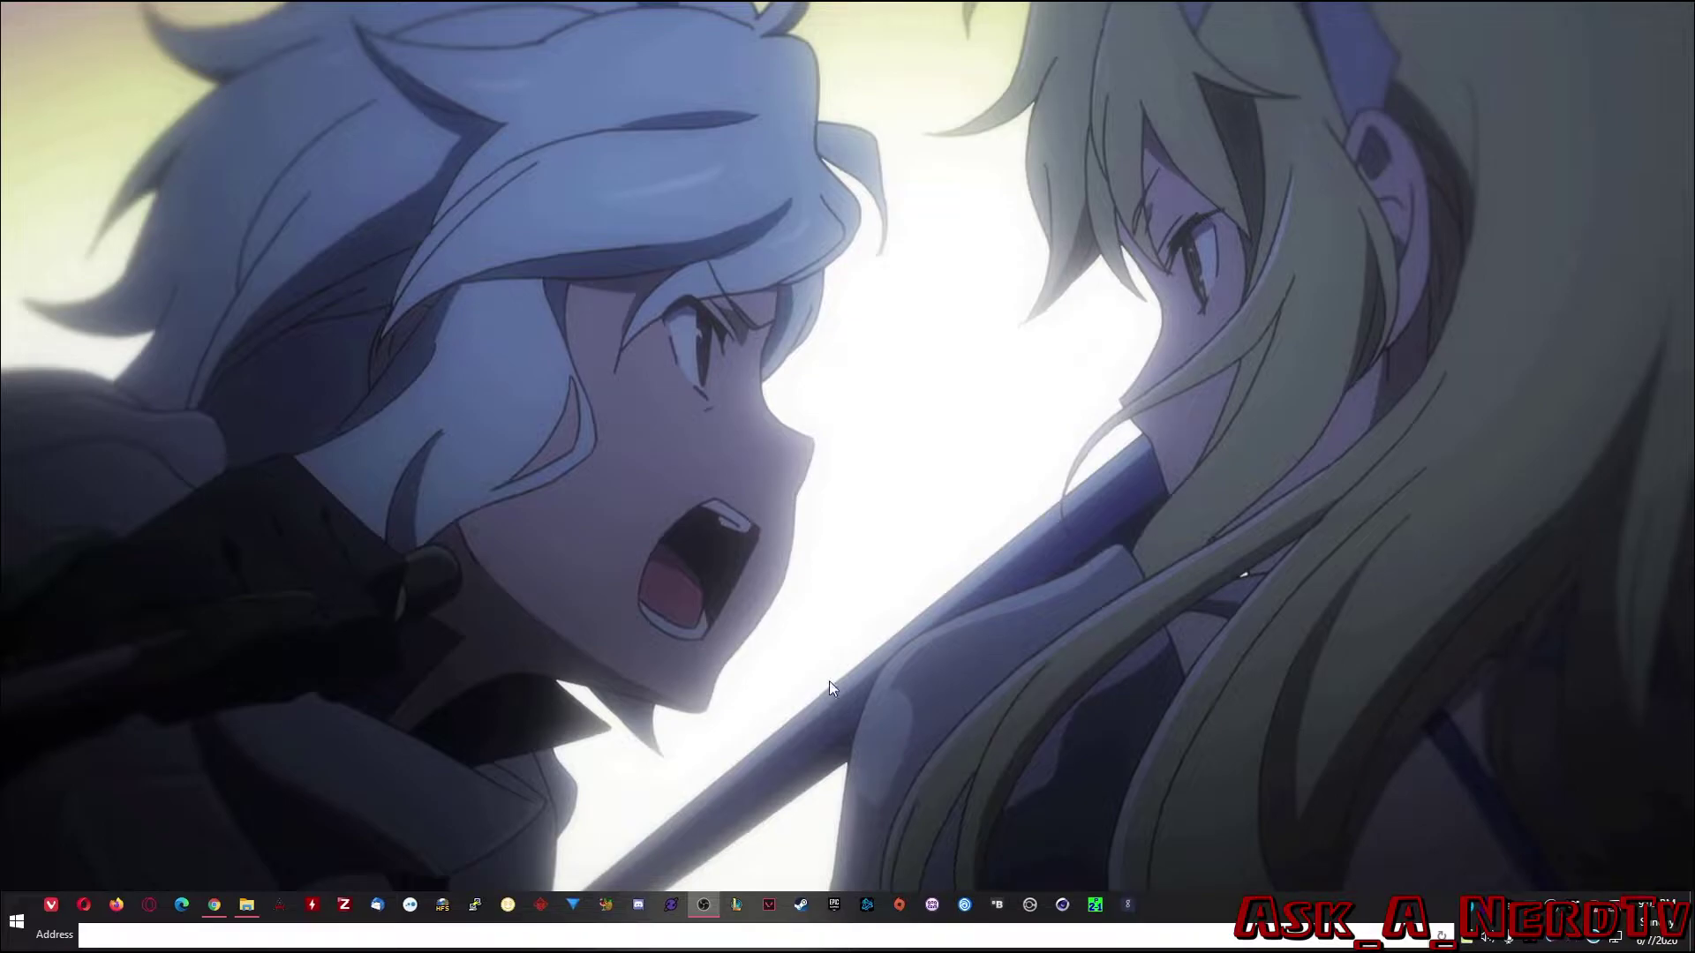
Open the Virus & threat protection settings of Windows Security from the Update & Security section of Windows Settings.
click(15, 931)
click(23, 825)
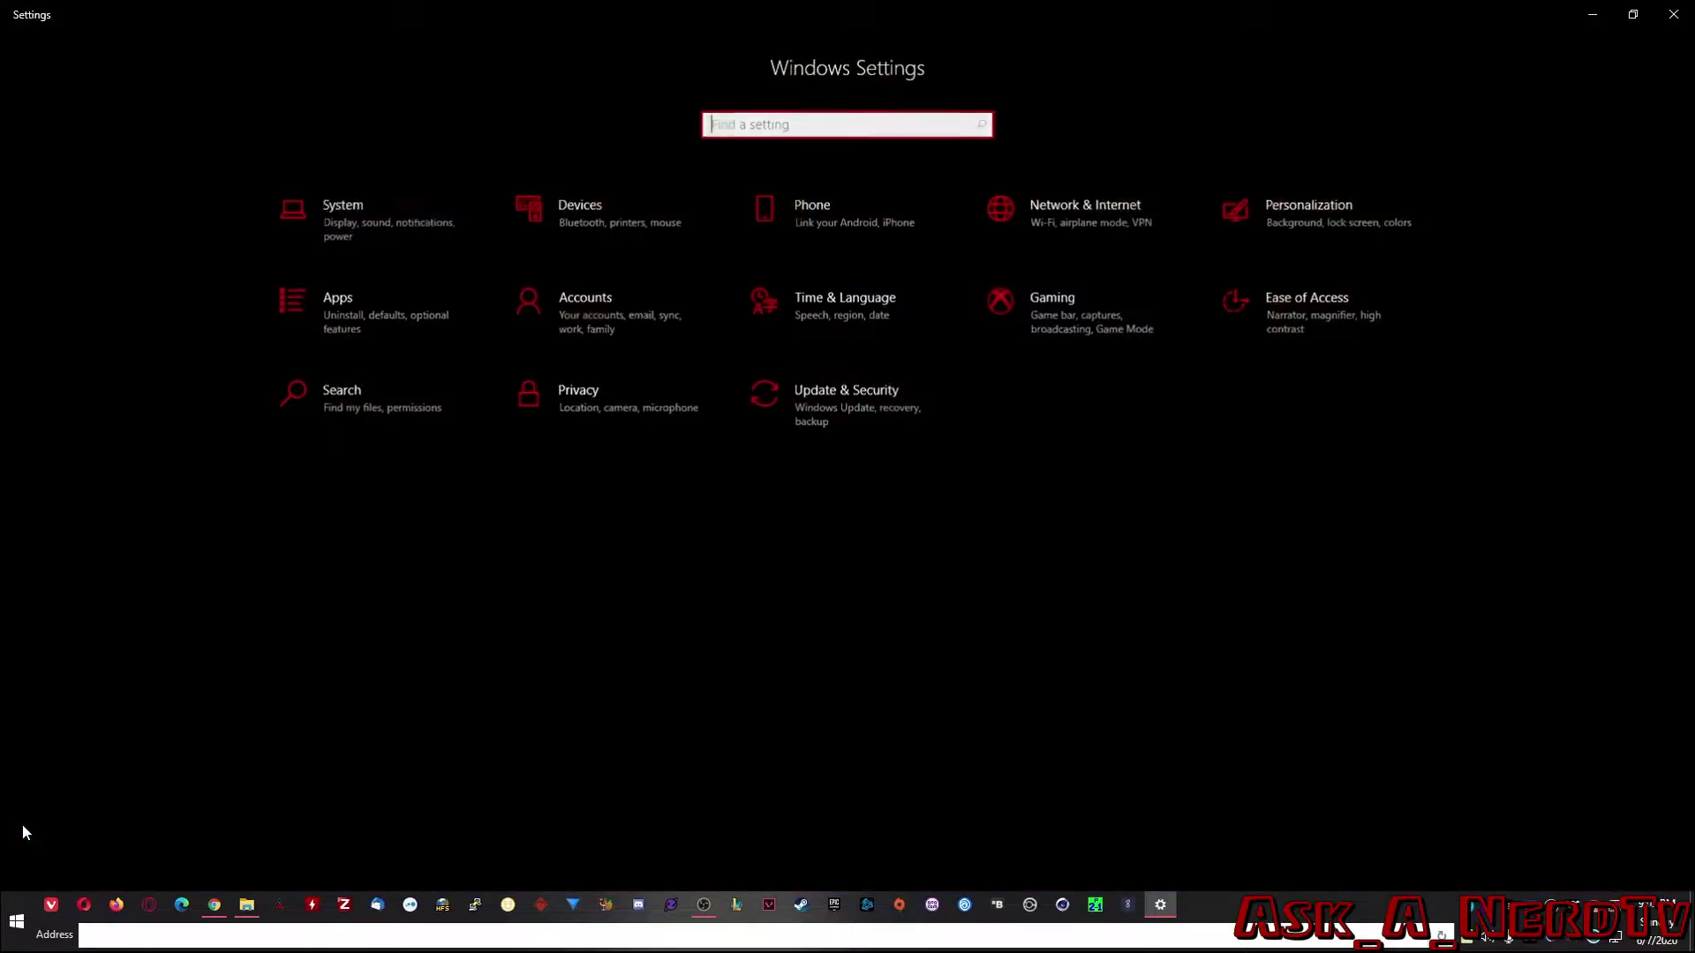
click(1074, 403)
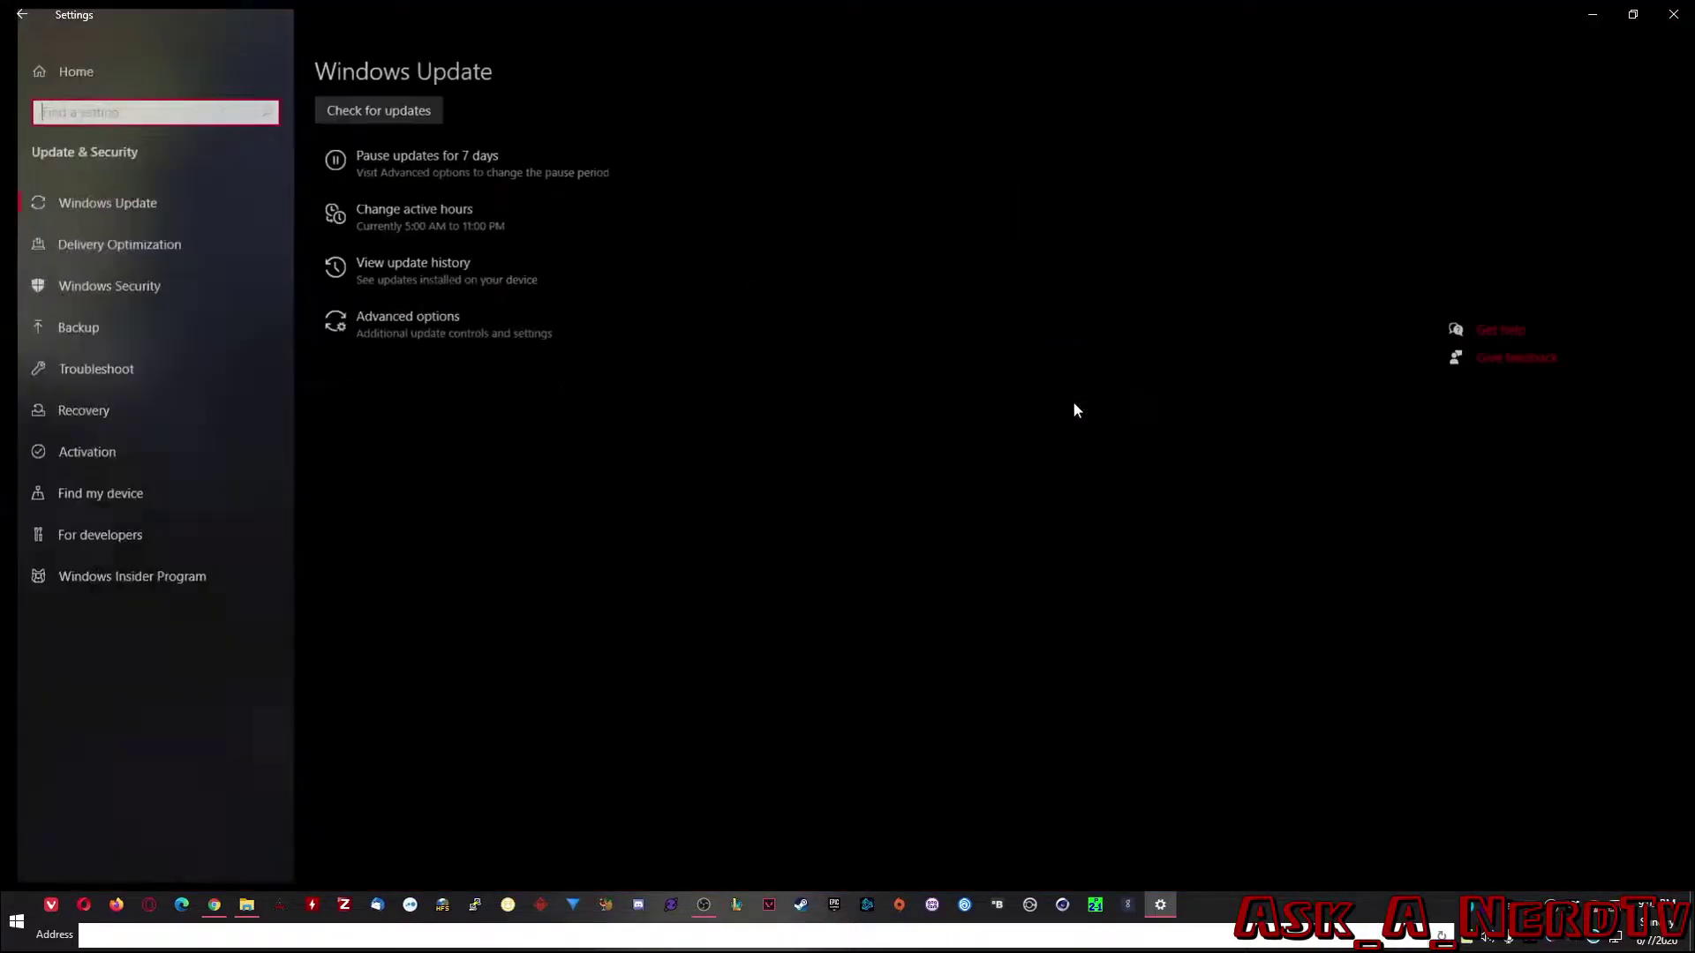
click(117, 291)
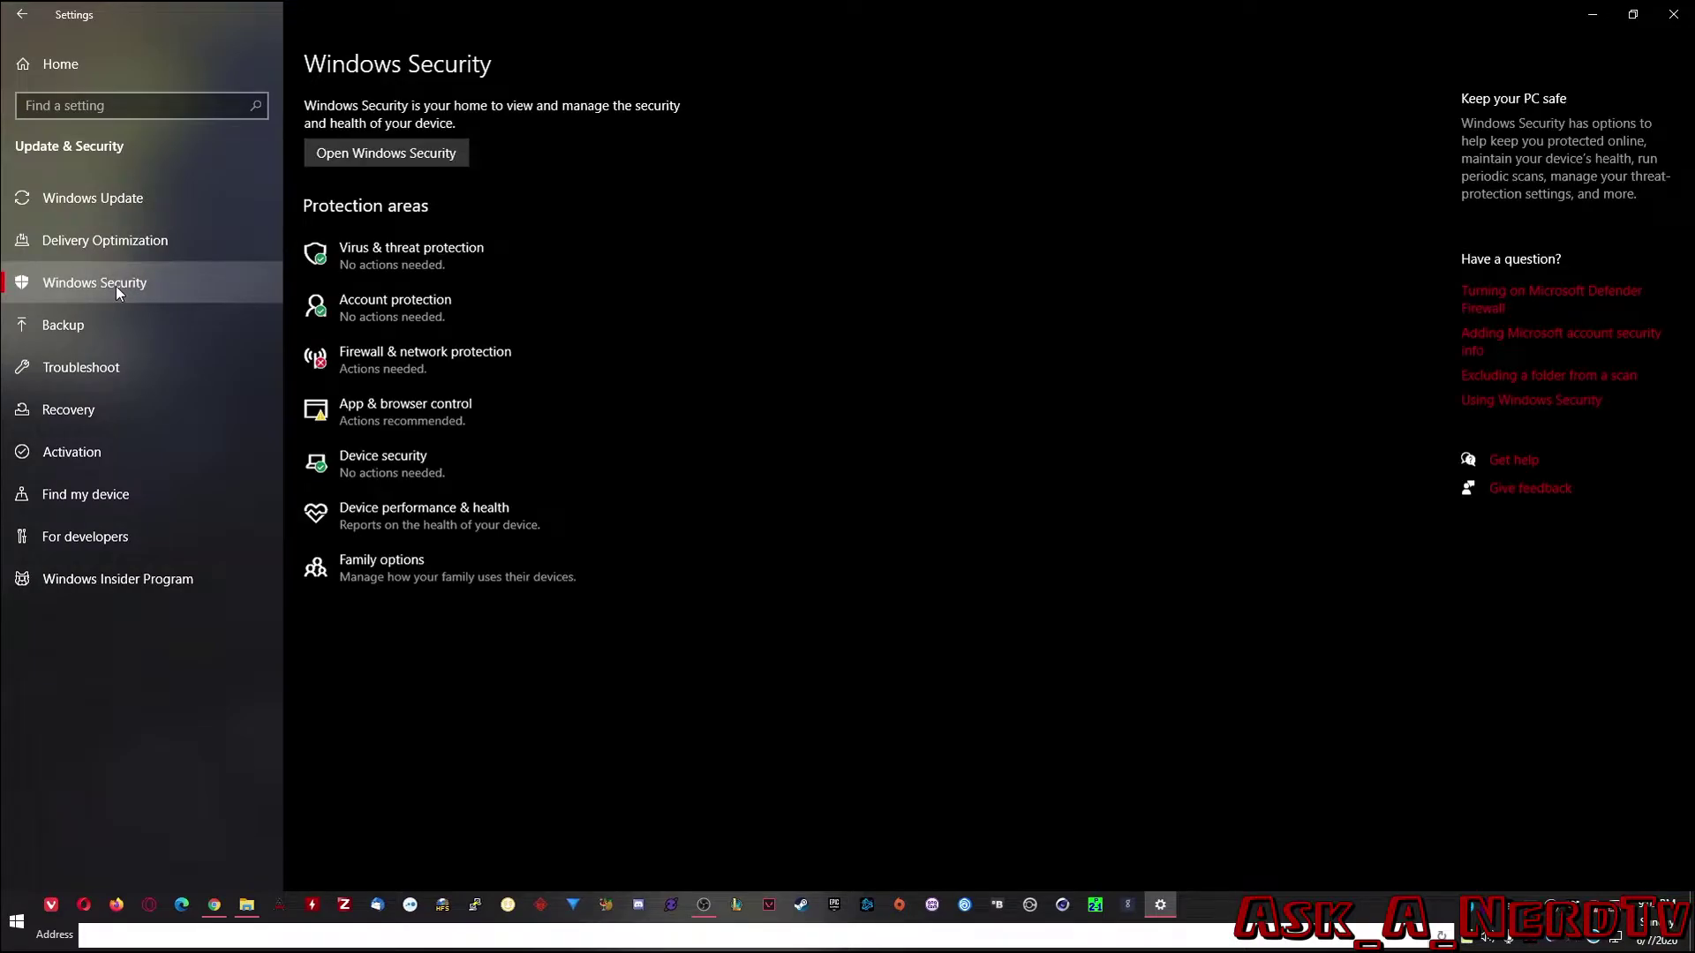
click(398, 256)
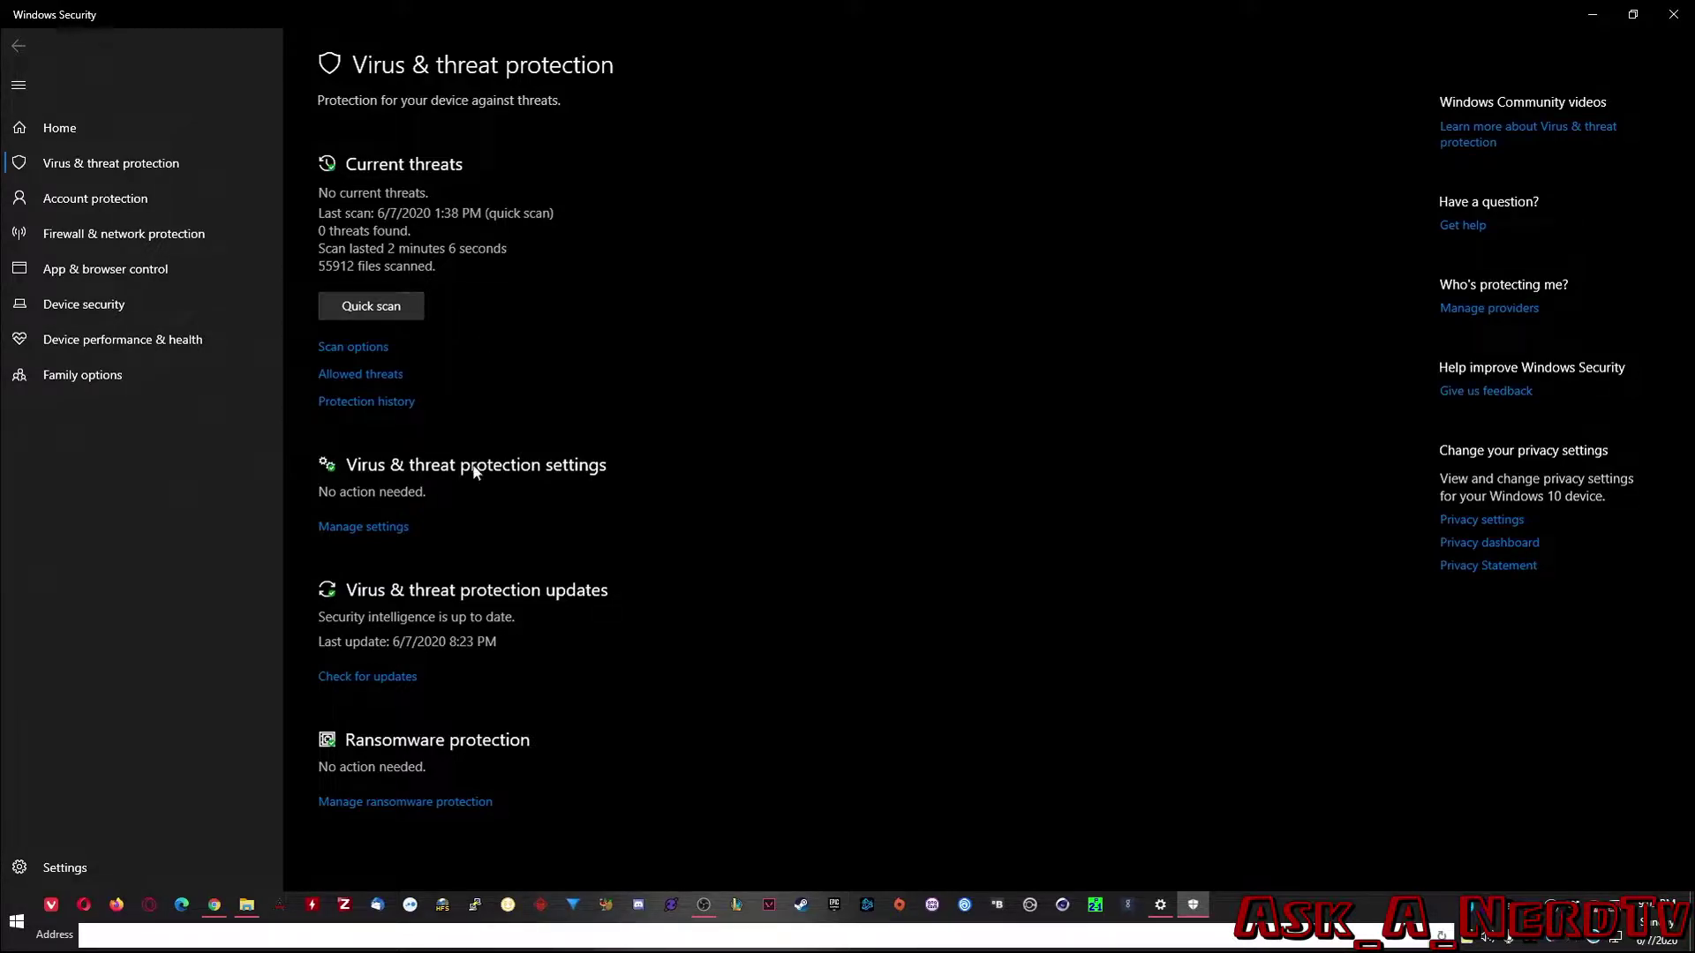
click(368, 528)
Turn off real-time protection, cloud-delivered protection, automatic sample submission and Tamper Protection, and close the security and settings windows.
click(328, 286)
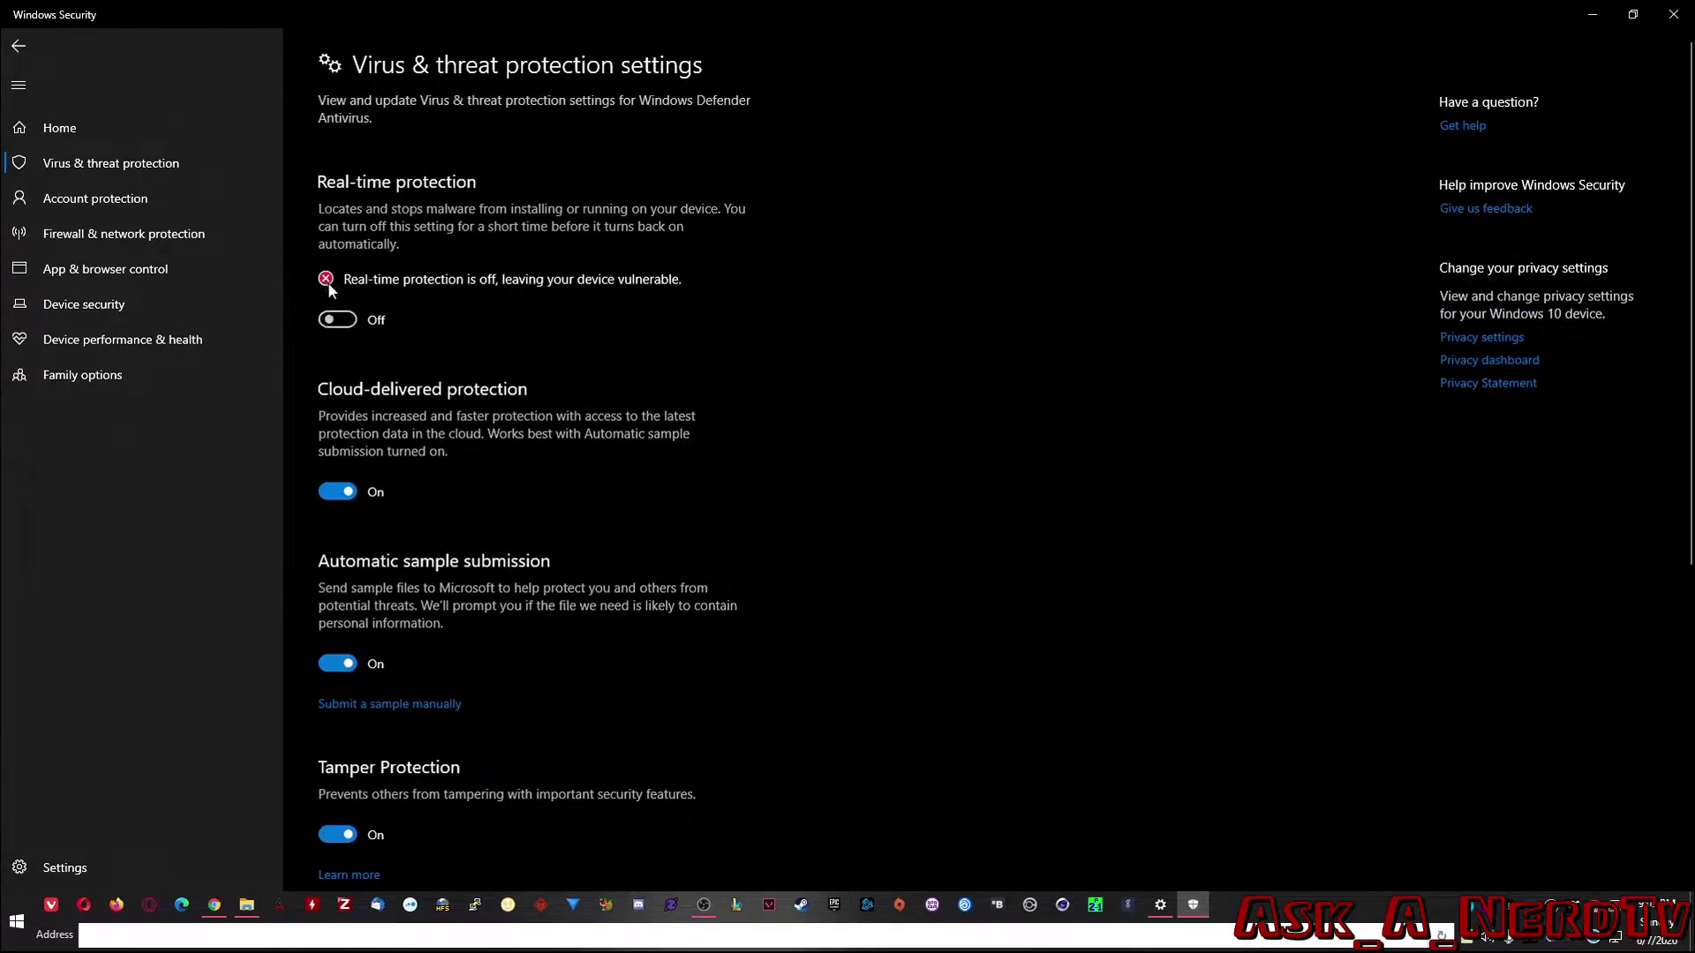
click(332, 495)
click(337, 697)
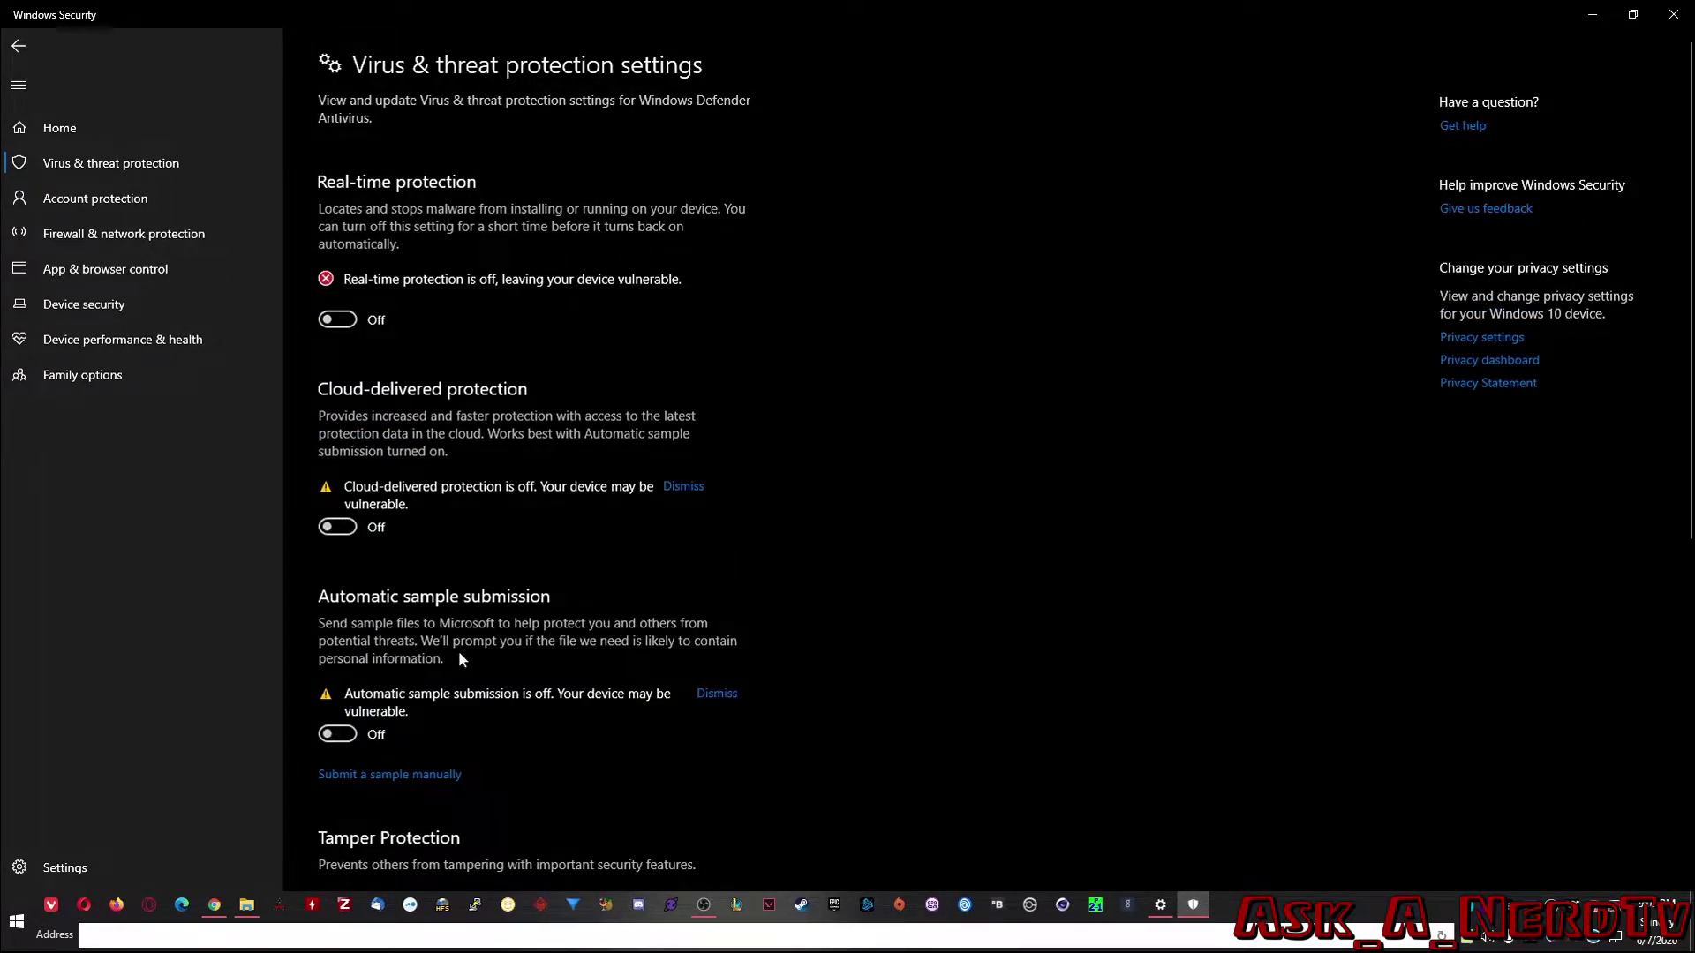
scroll(399, 615, down, 4)
click(329, 515)
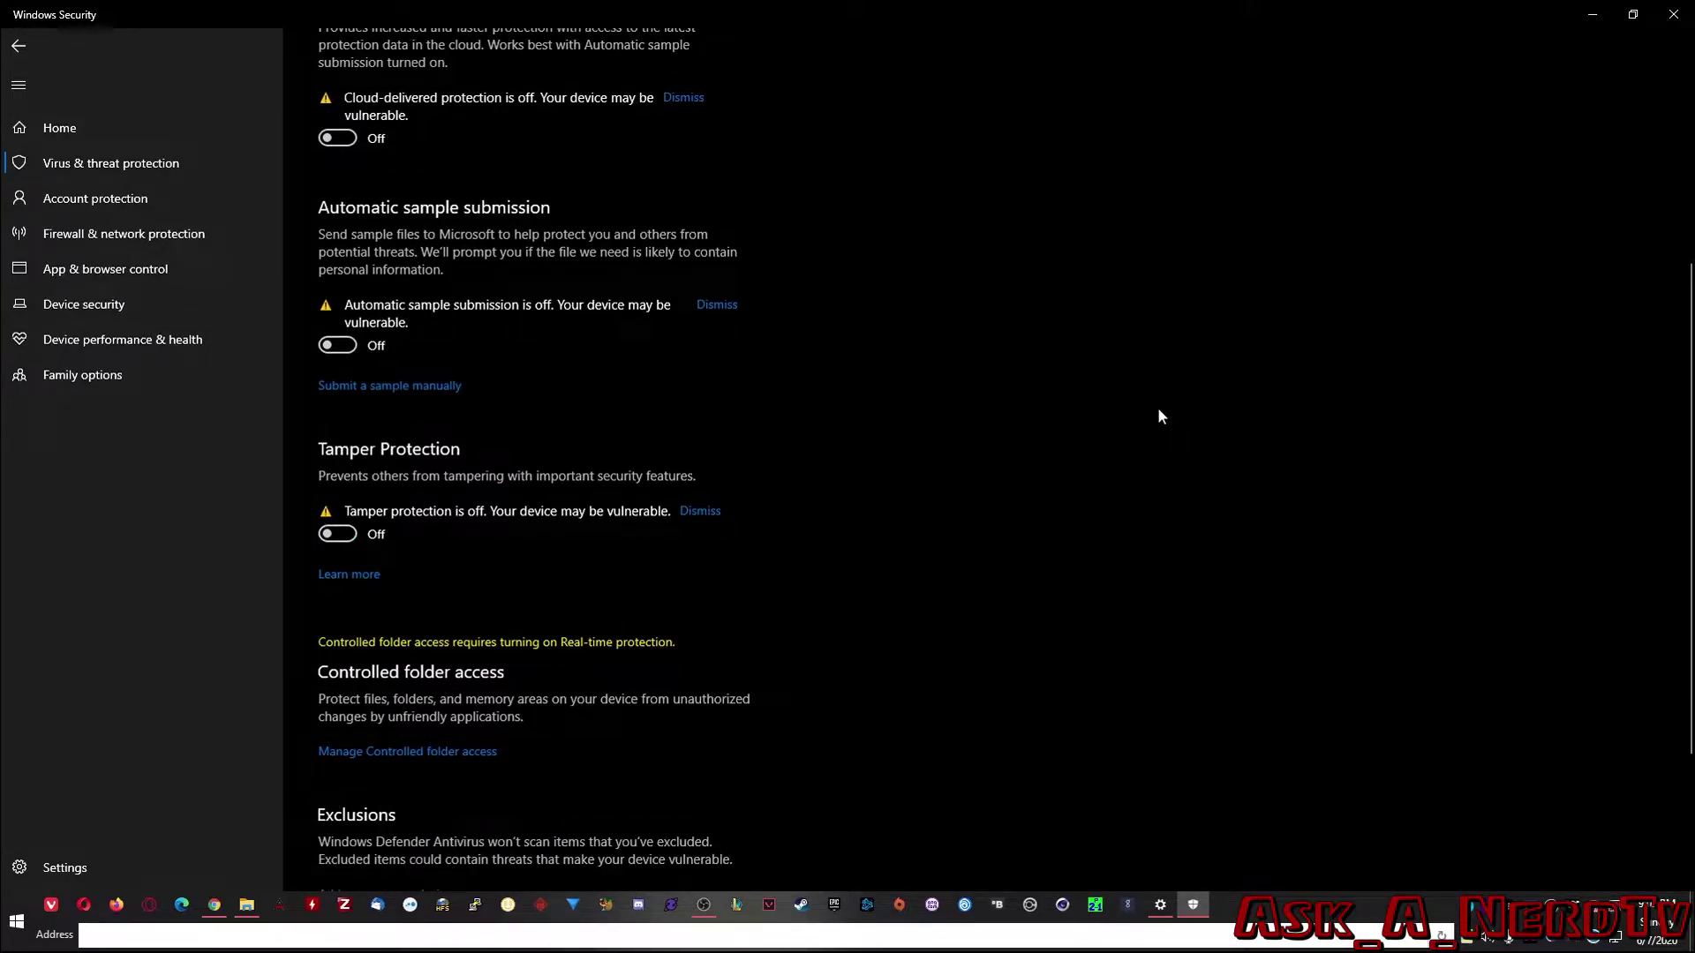
click(1676, 27)
click(1674, 16)
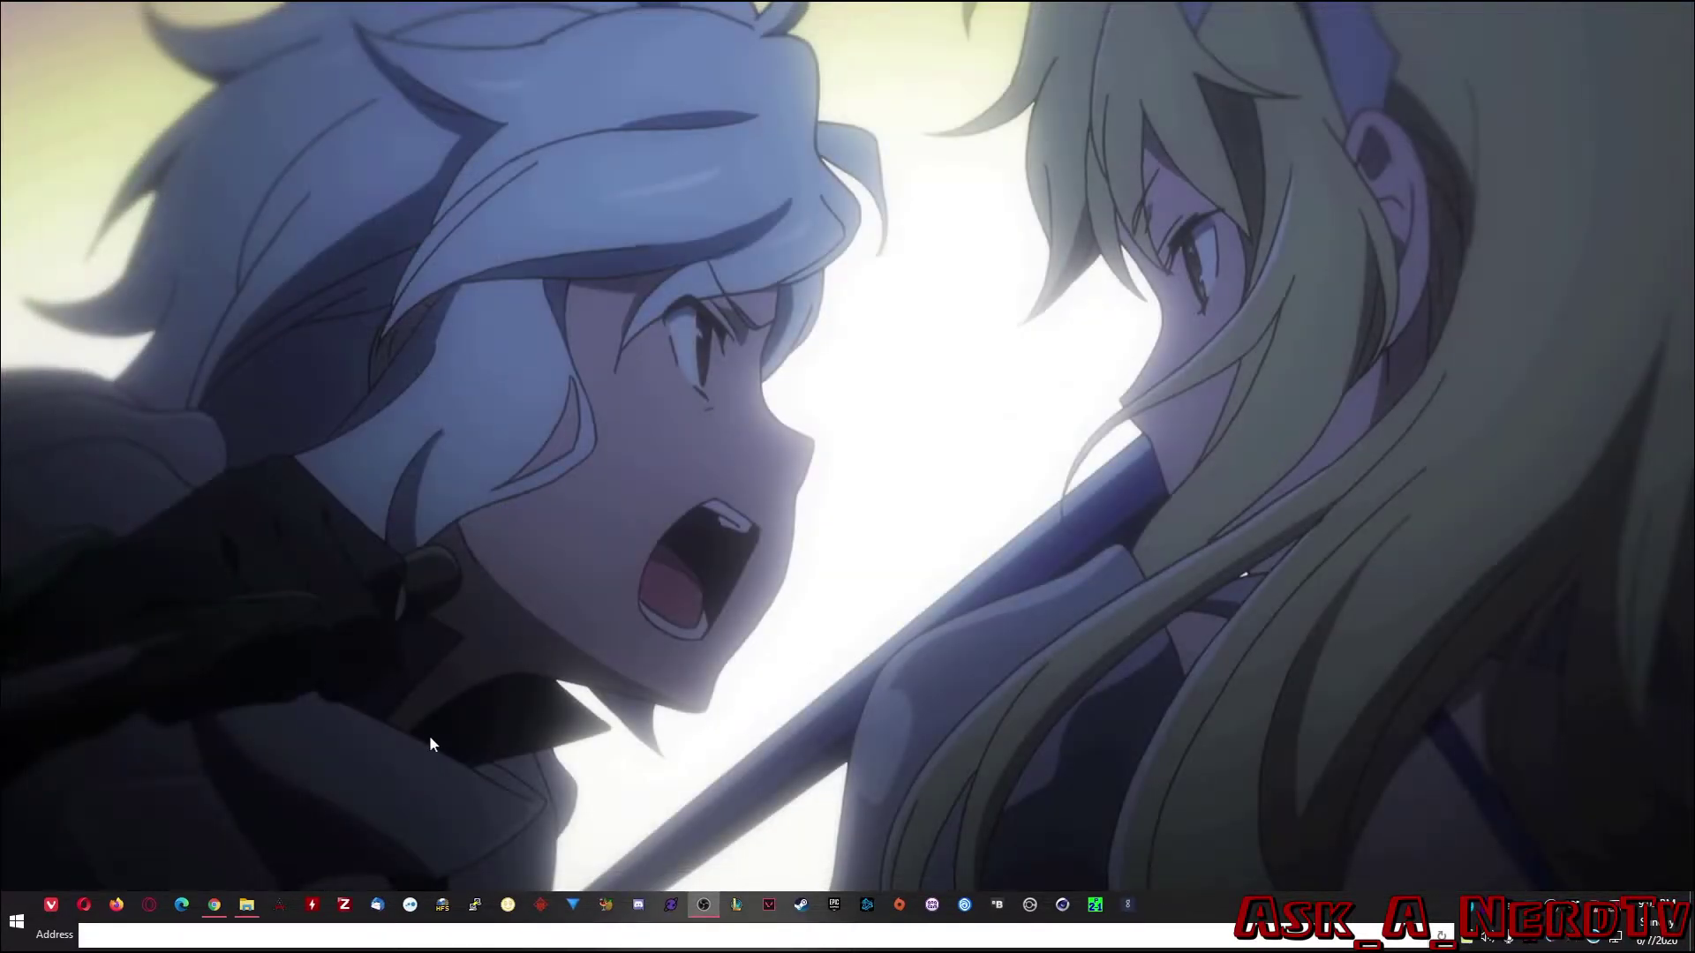
Launch Registry Editor by running the command regedit.
right_click(18, 927)
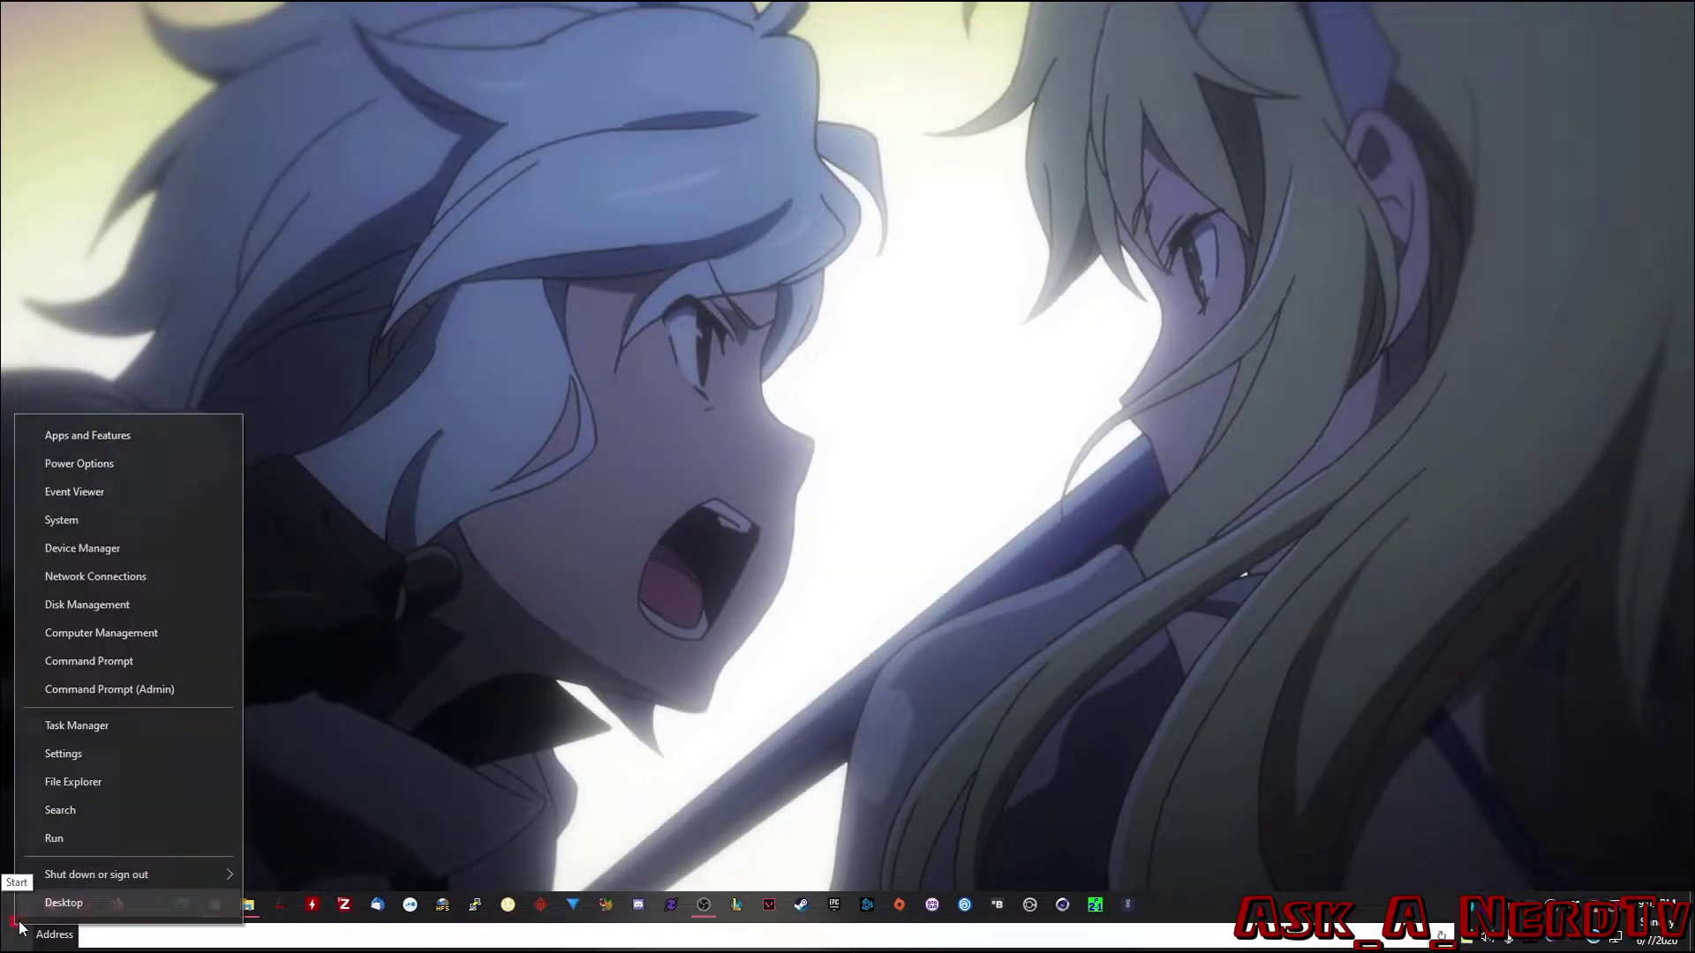
click(56, 839)
text(regedit)
key(Return)
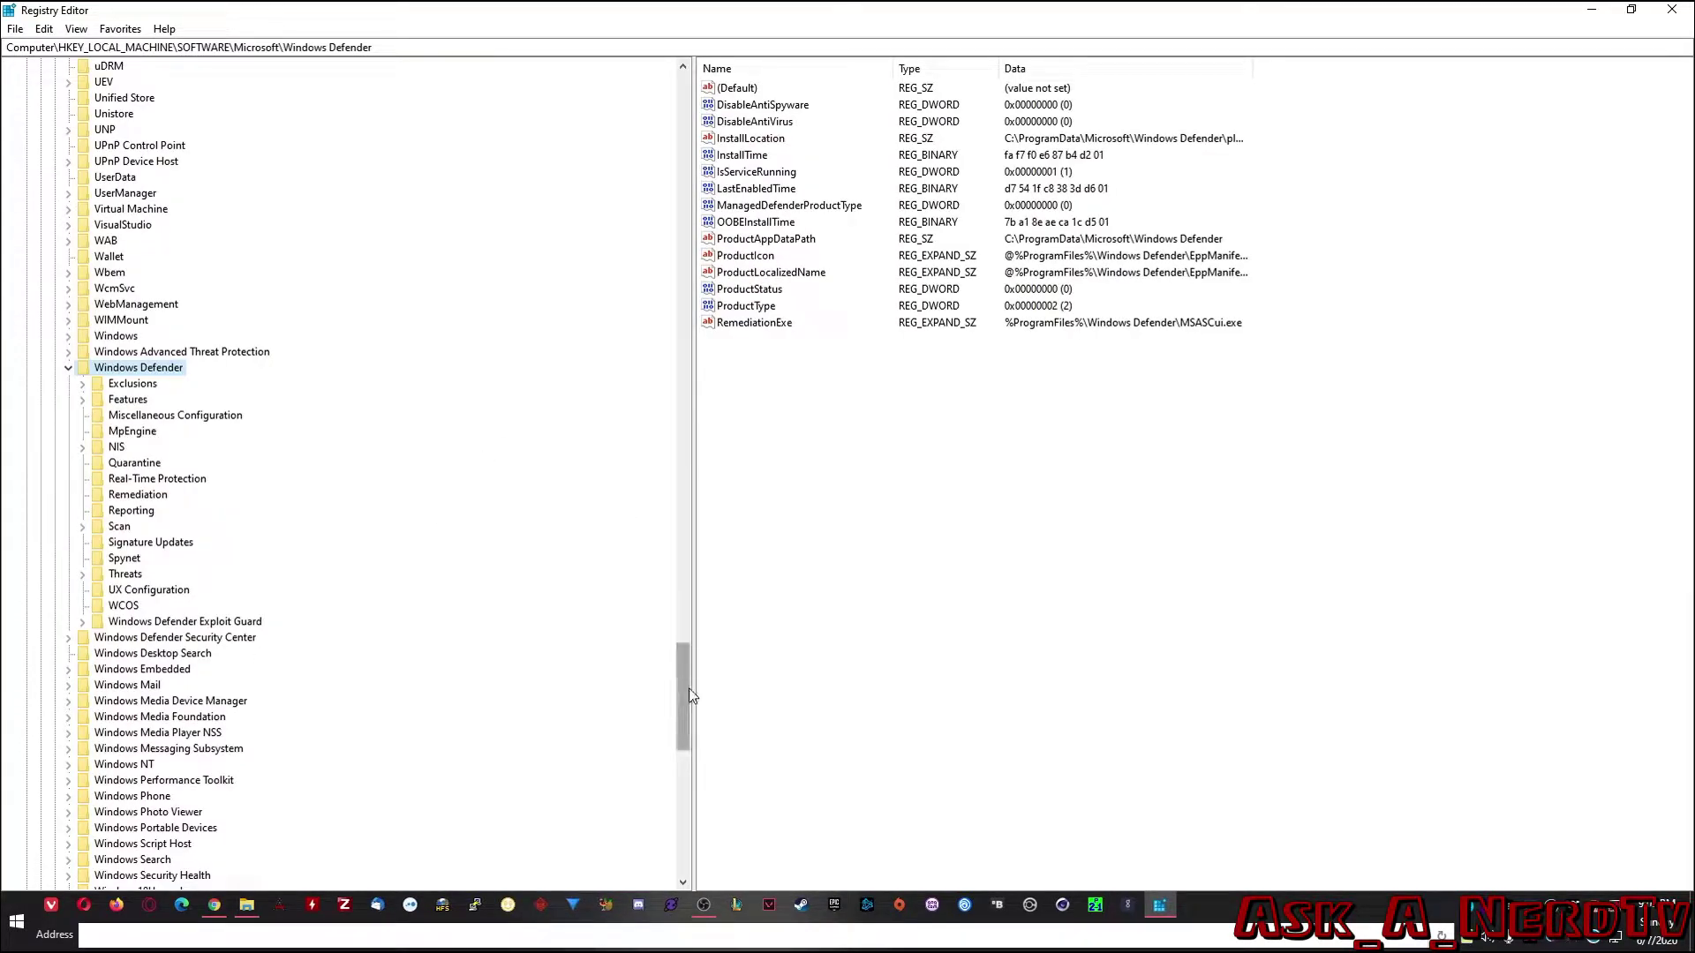
Browse the registry tree from HKEY_LOCAL_MACHINE through SOFTWARE and Microsoft, and select the Windows Defender key.
drag(686, 687, 684, 199)
drag(95, 63, 81, 53)
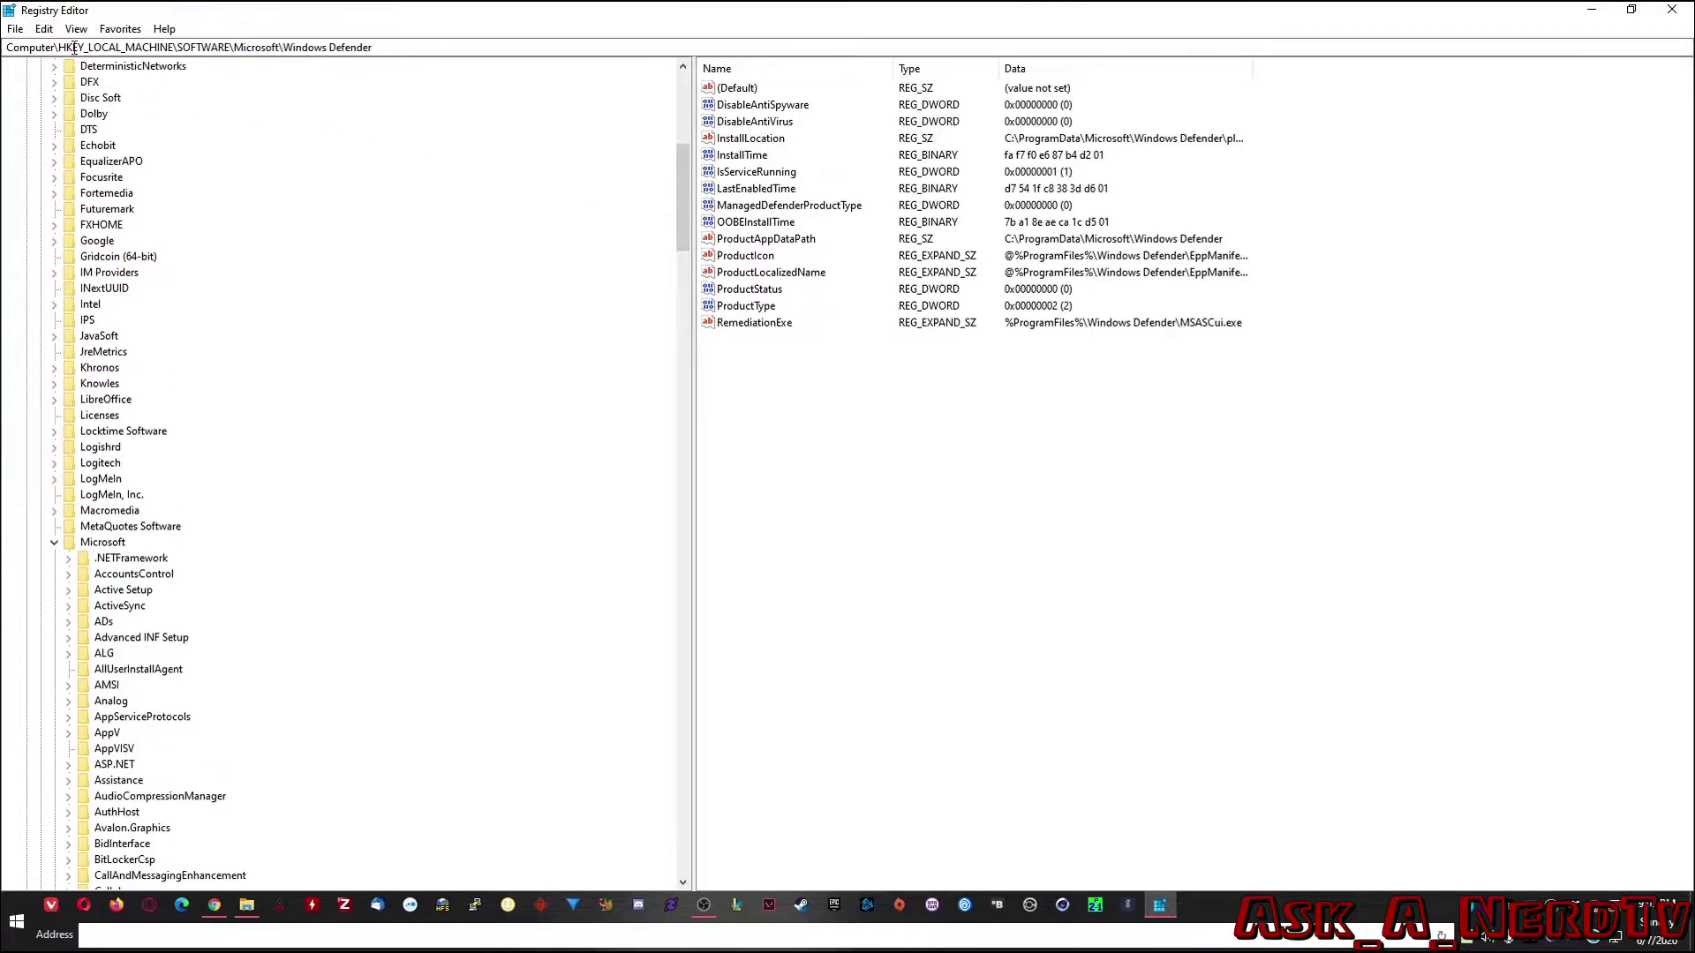
drag(683, 234, 684, 155)
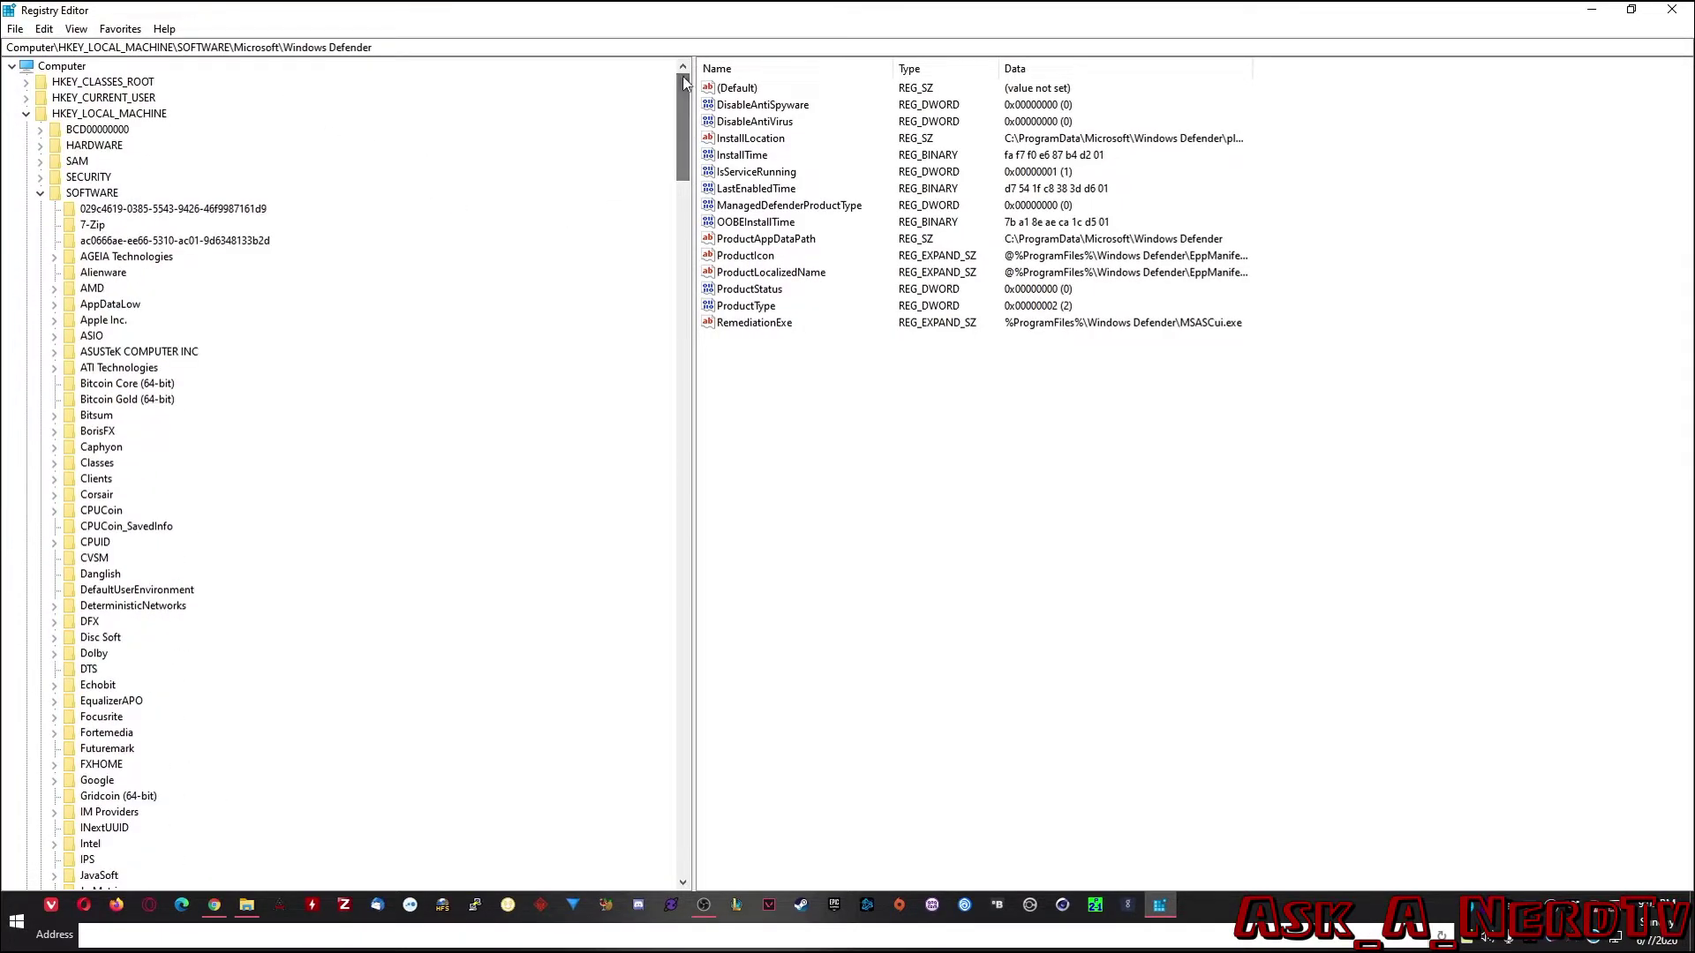
double_click(74, 189)
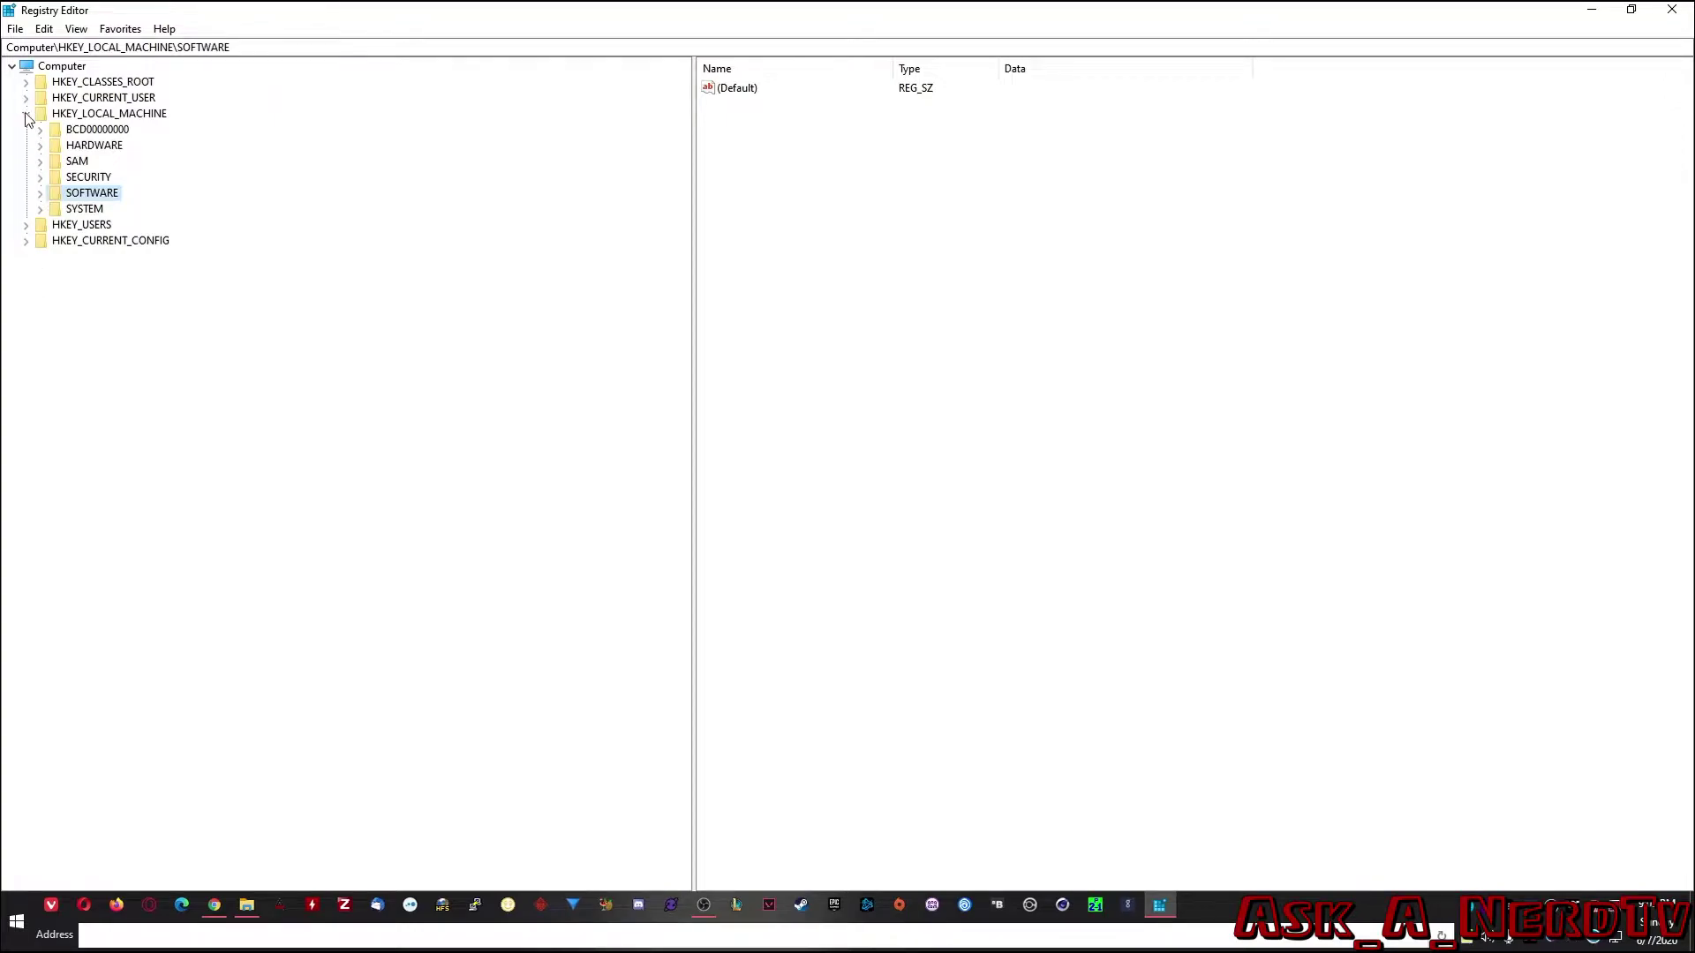
click(152, 115)
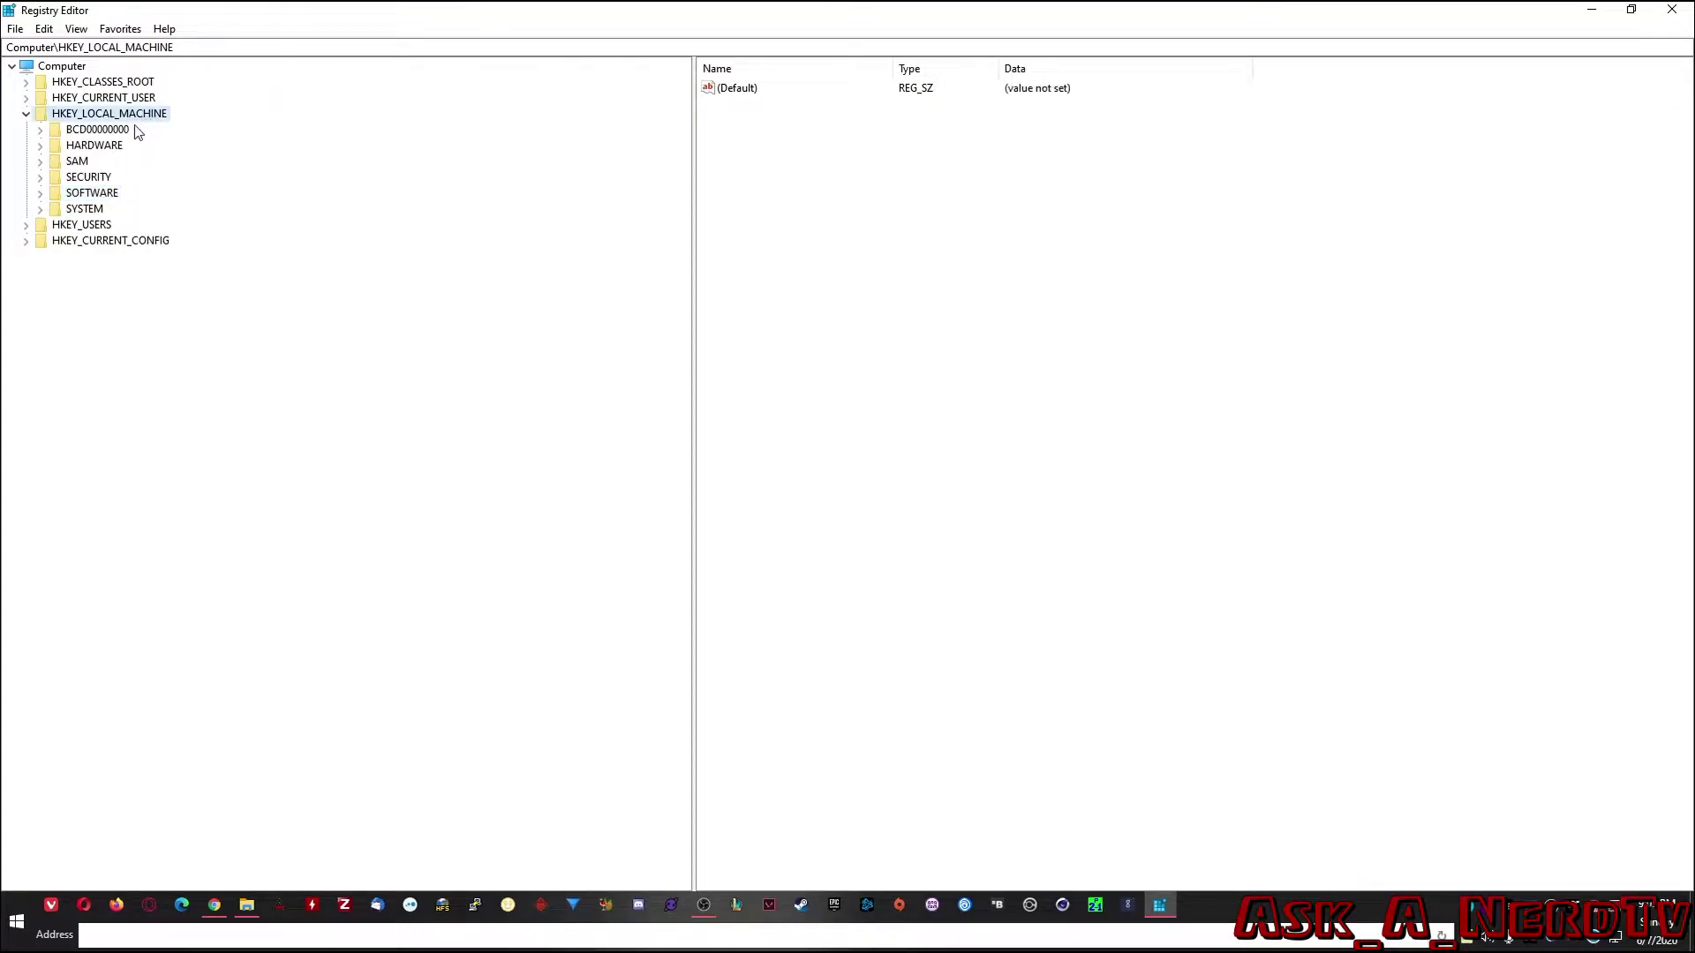
click(40, 193)
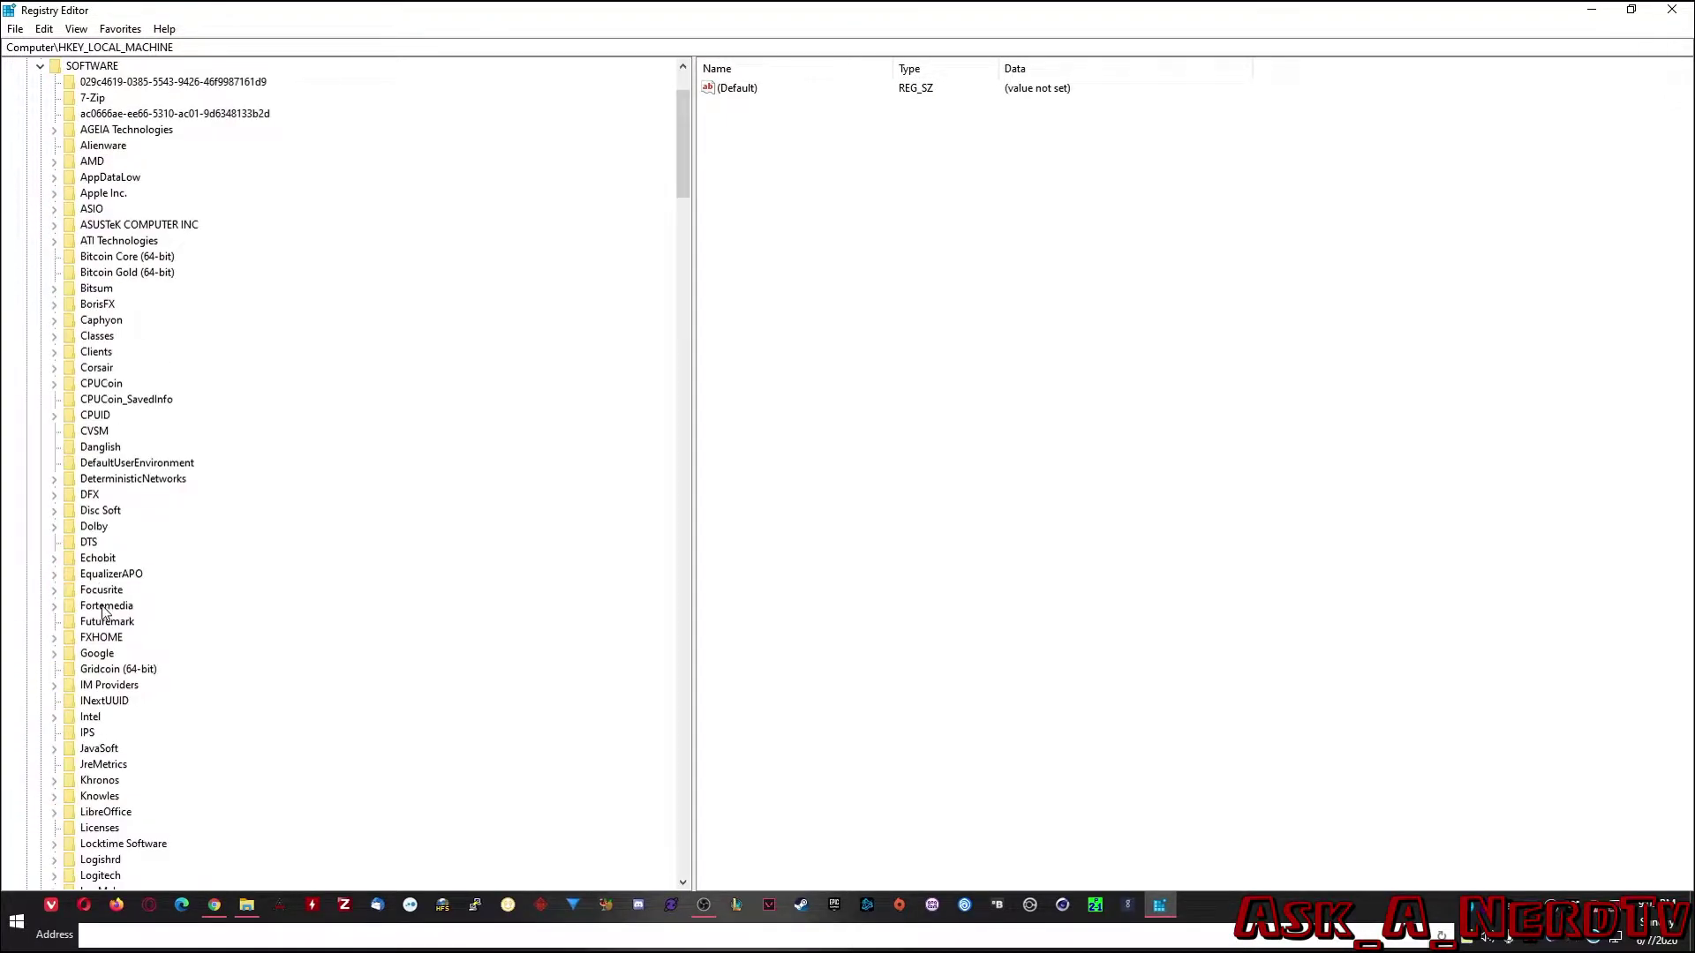
scroll(72, 521, down, 10)
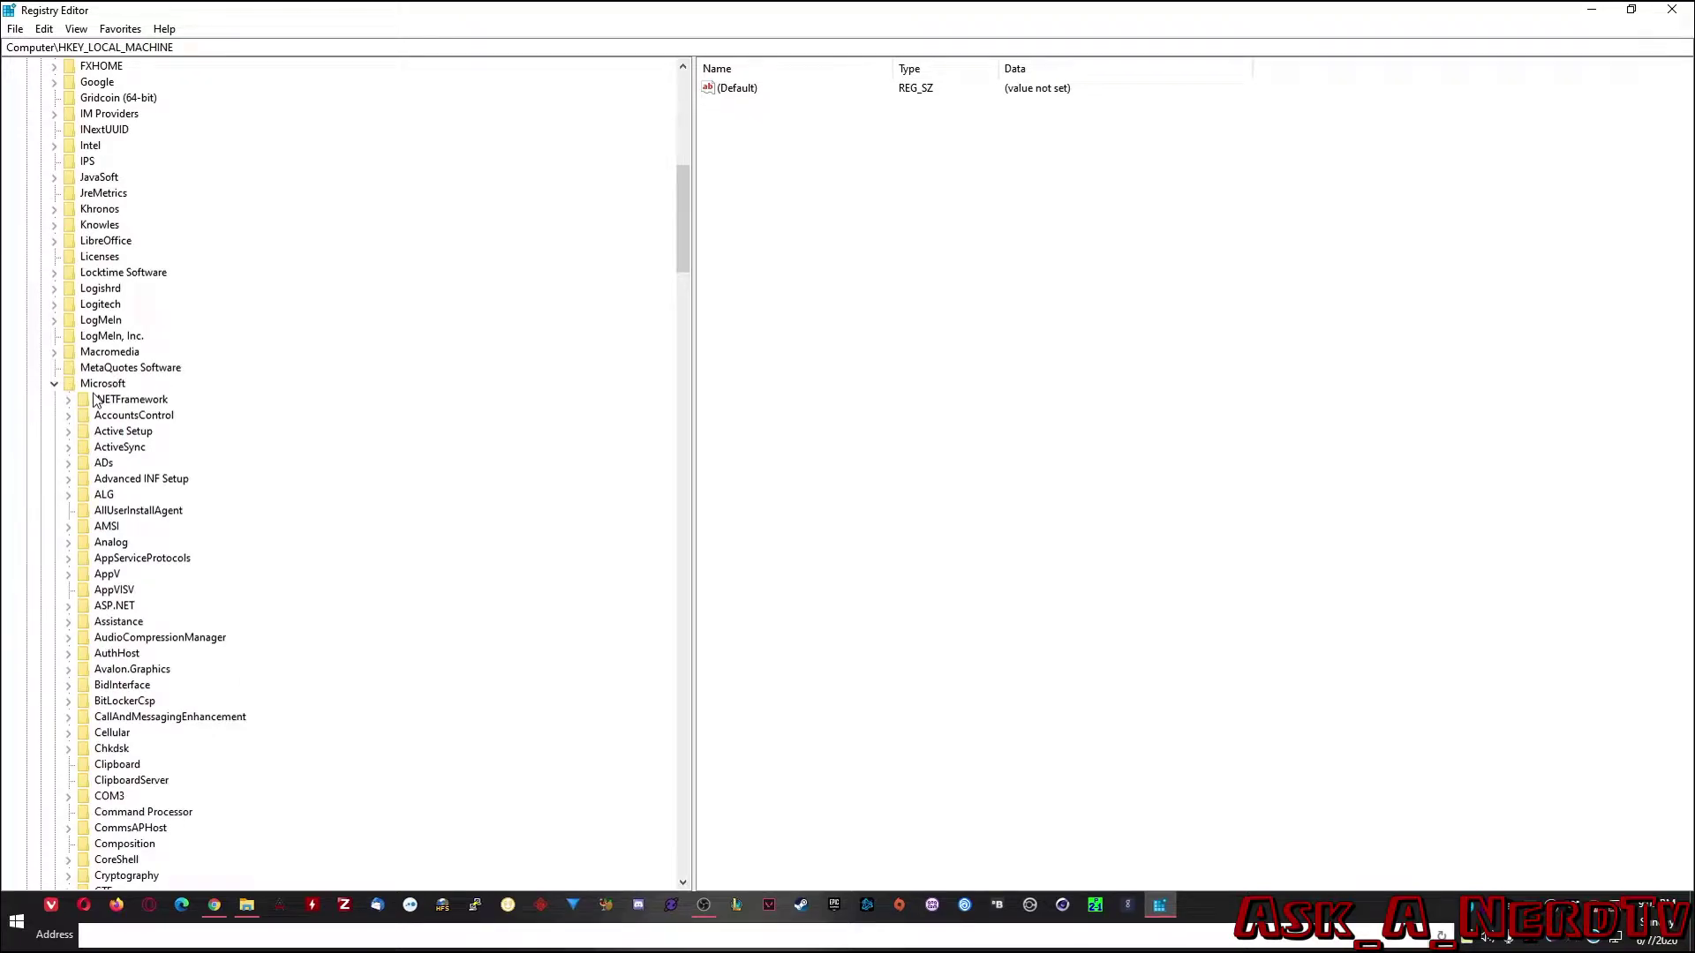
scroll(155, 687, down, 6)
scroll(155, 687, down, 20)
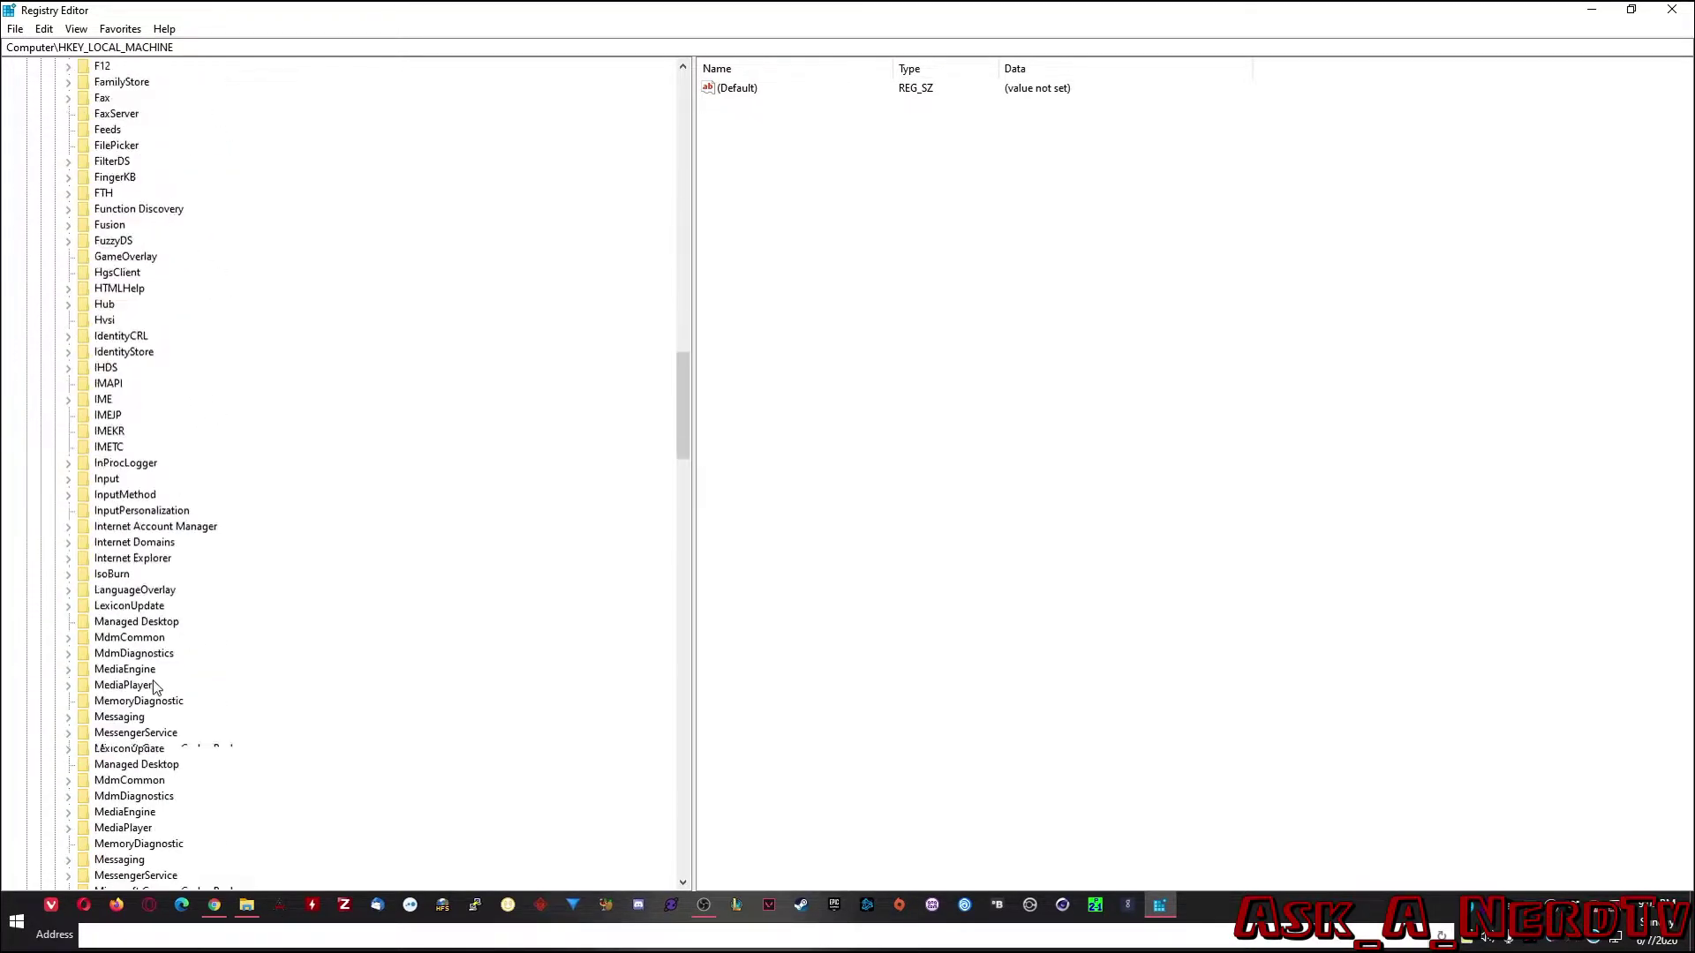
scroll(154, 687, down, 20)
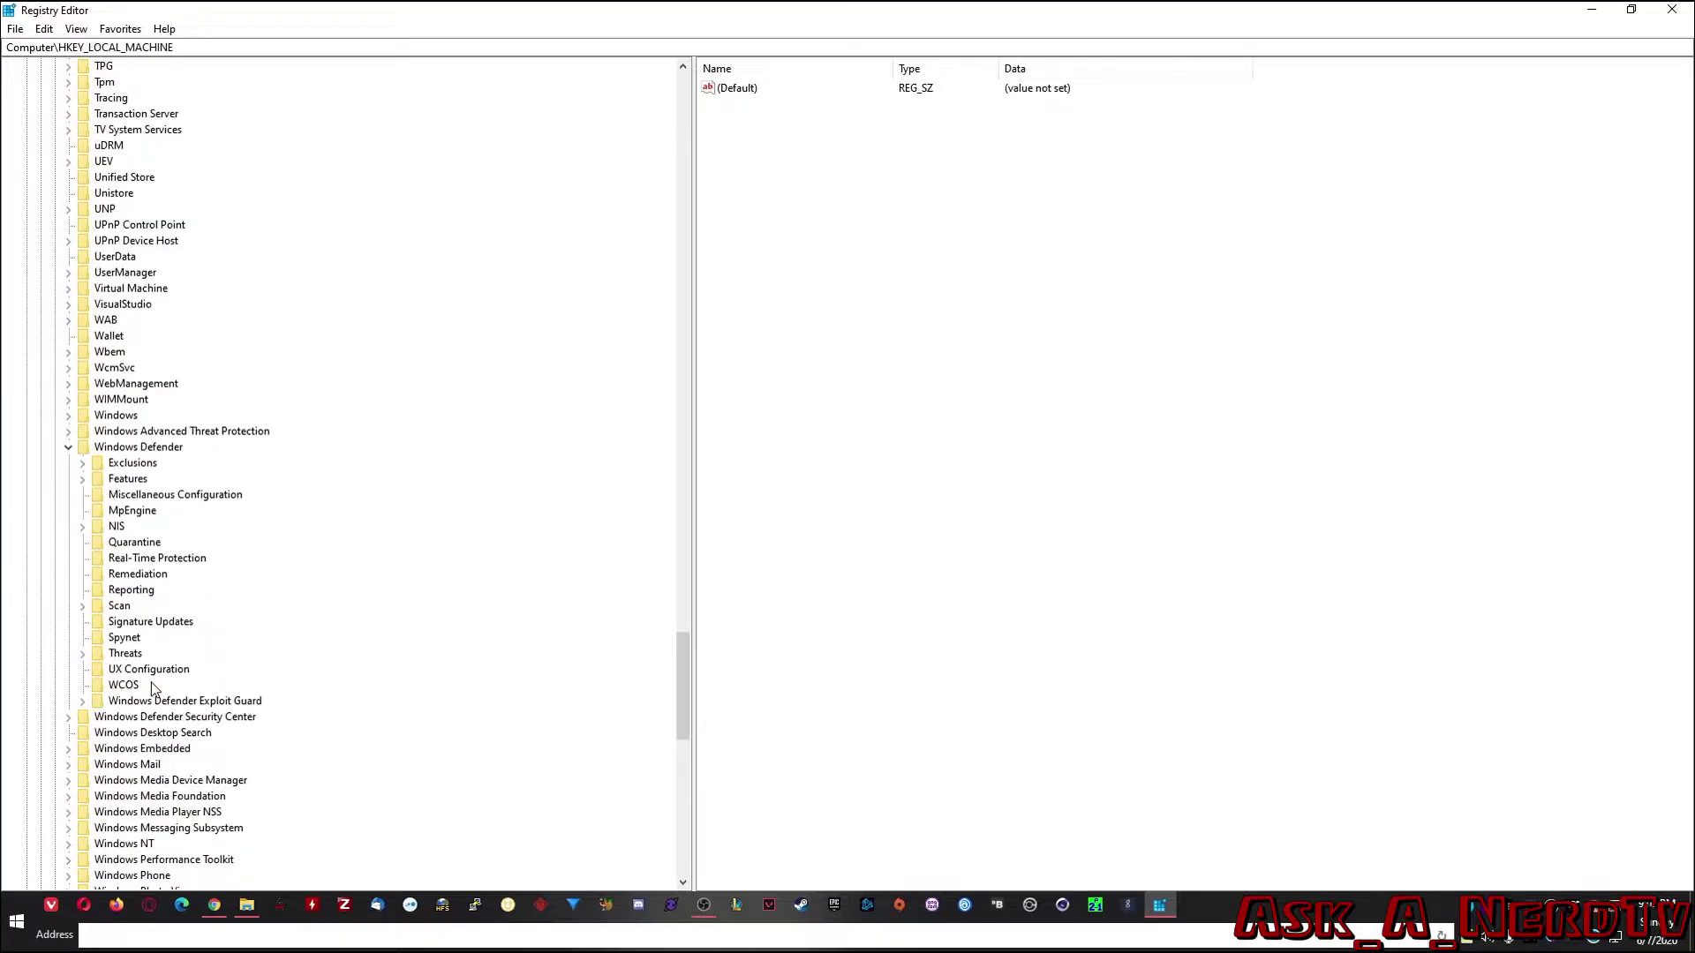
click(121, 448)
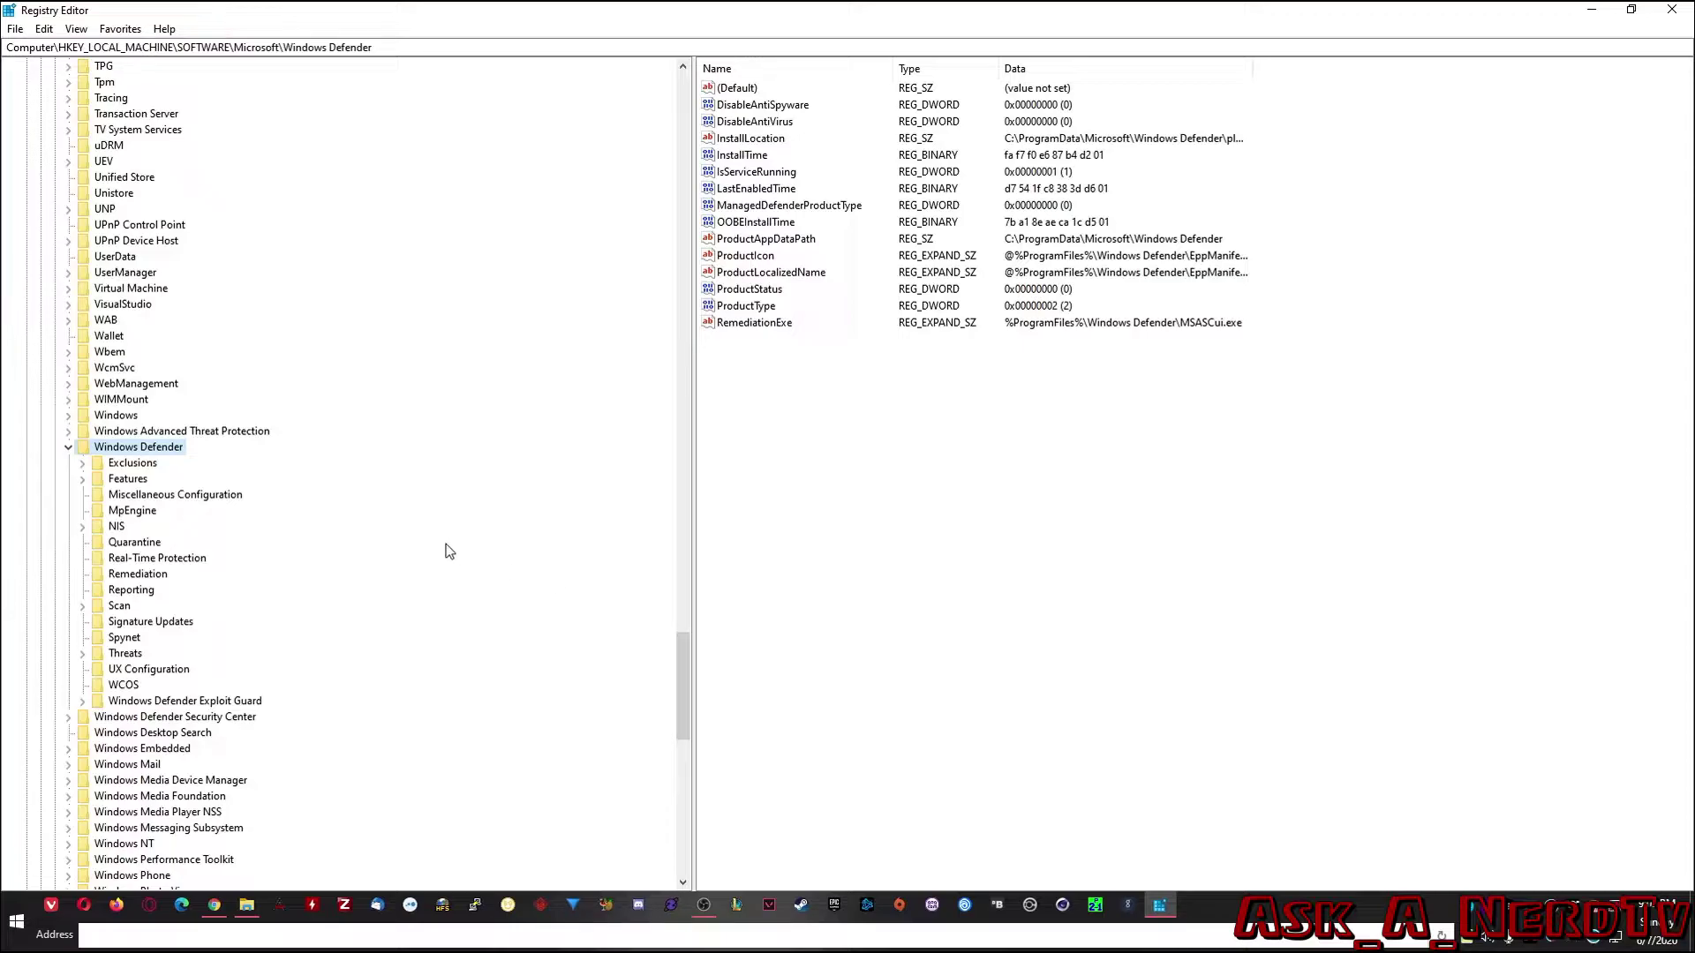
Export the Windows Defender key to the Desktop as a registration file named WindowsDefenderEnabled.
right_click(155, 451)
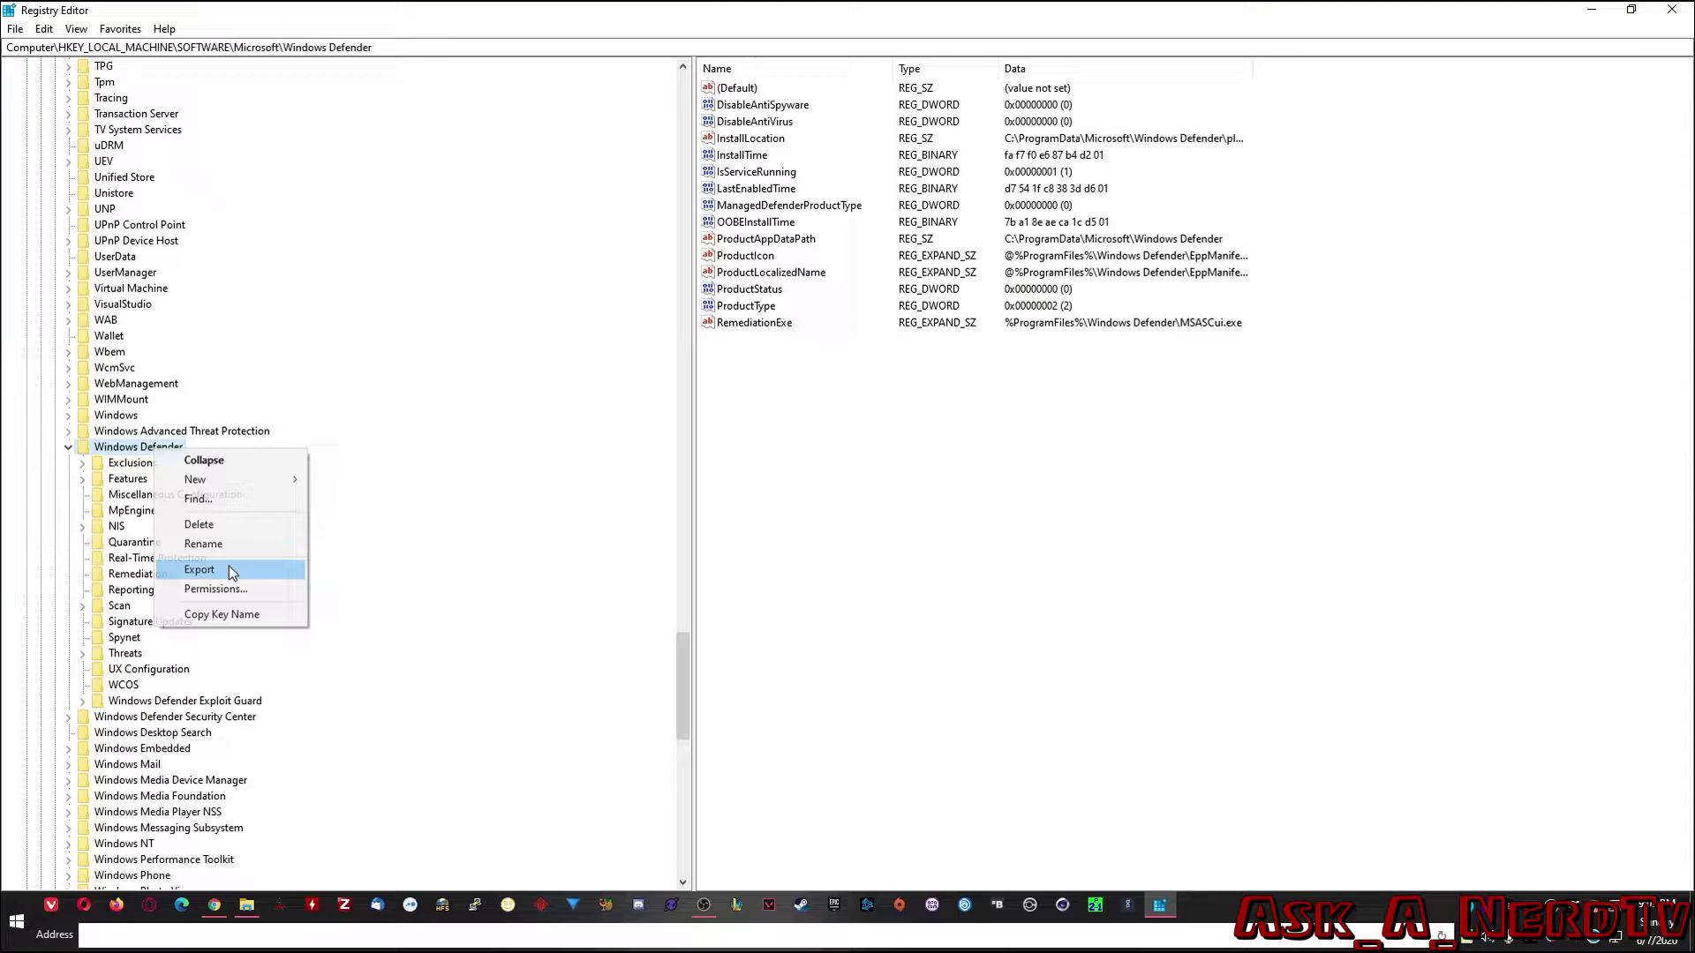
click(231, 573)
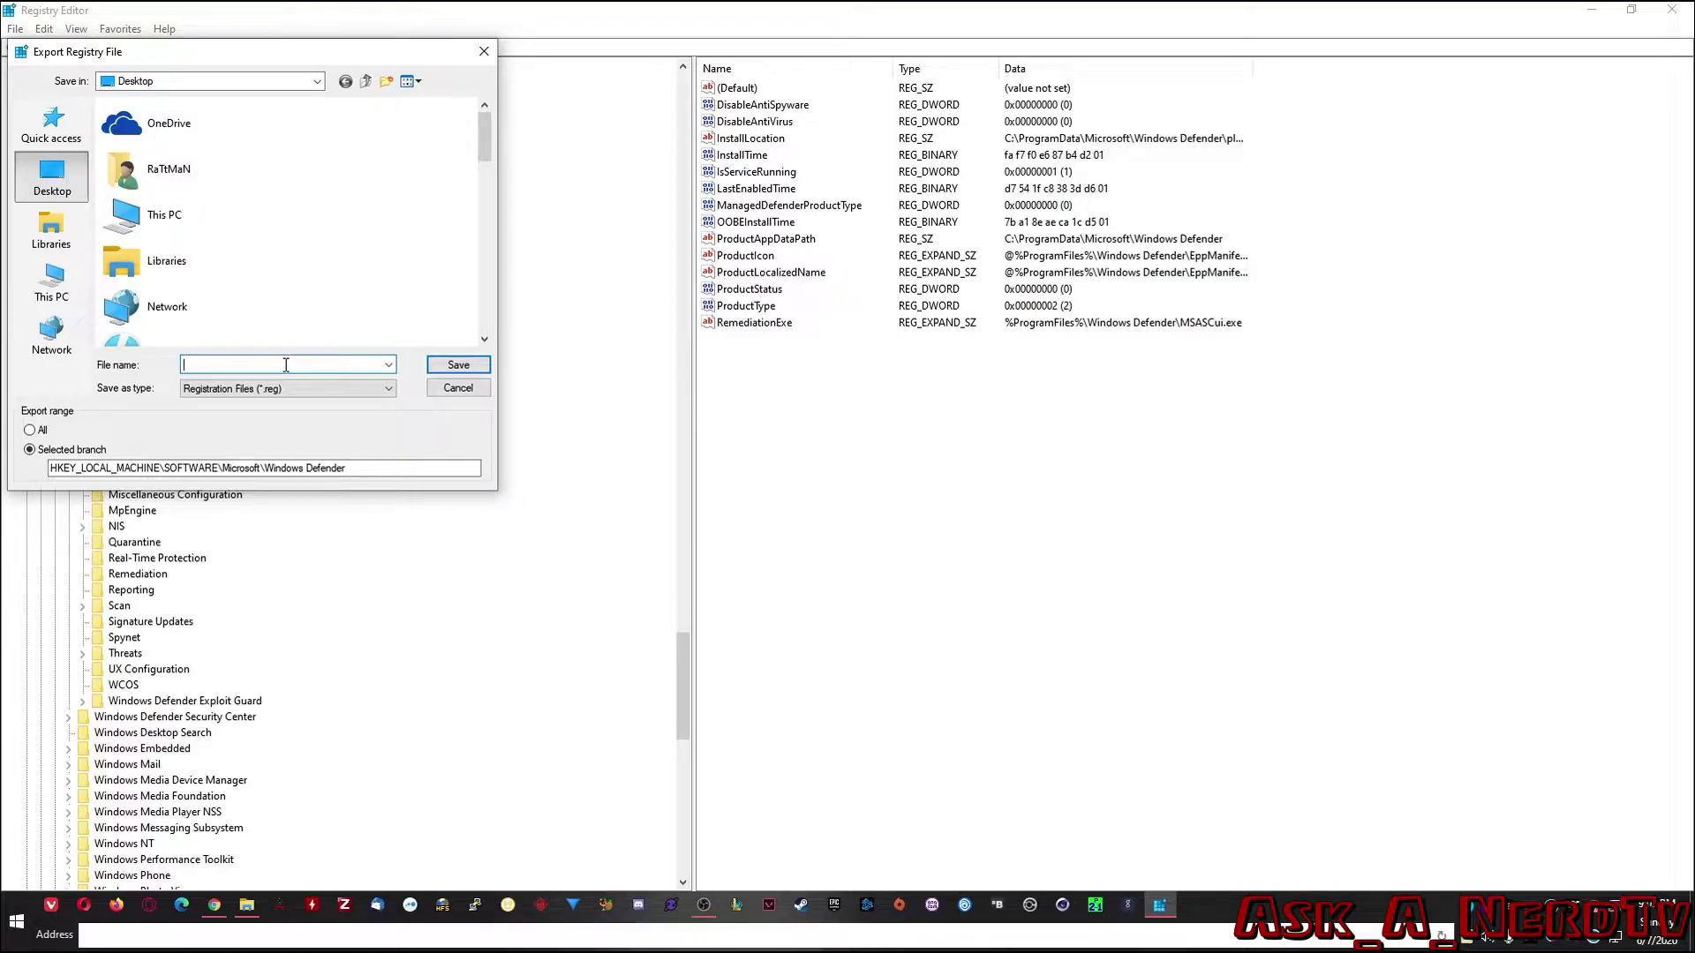
text(Win)
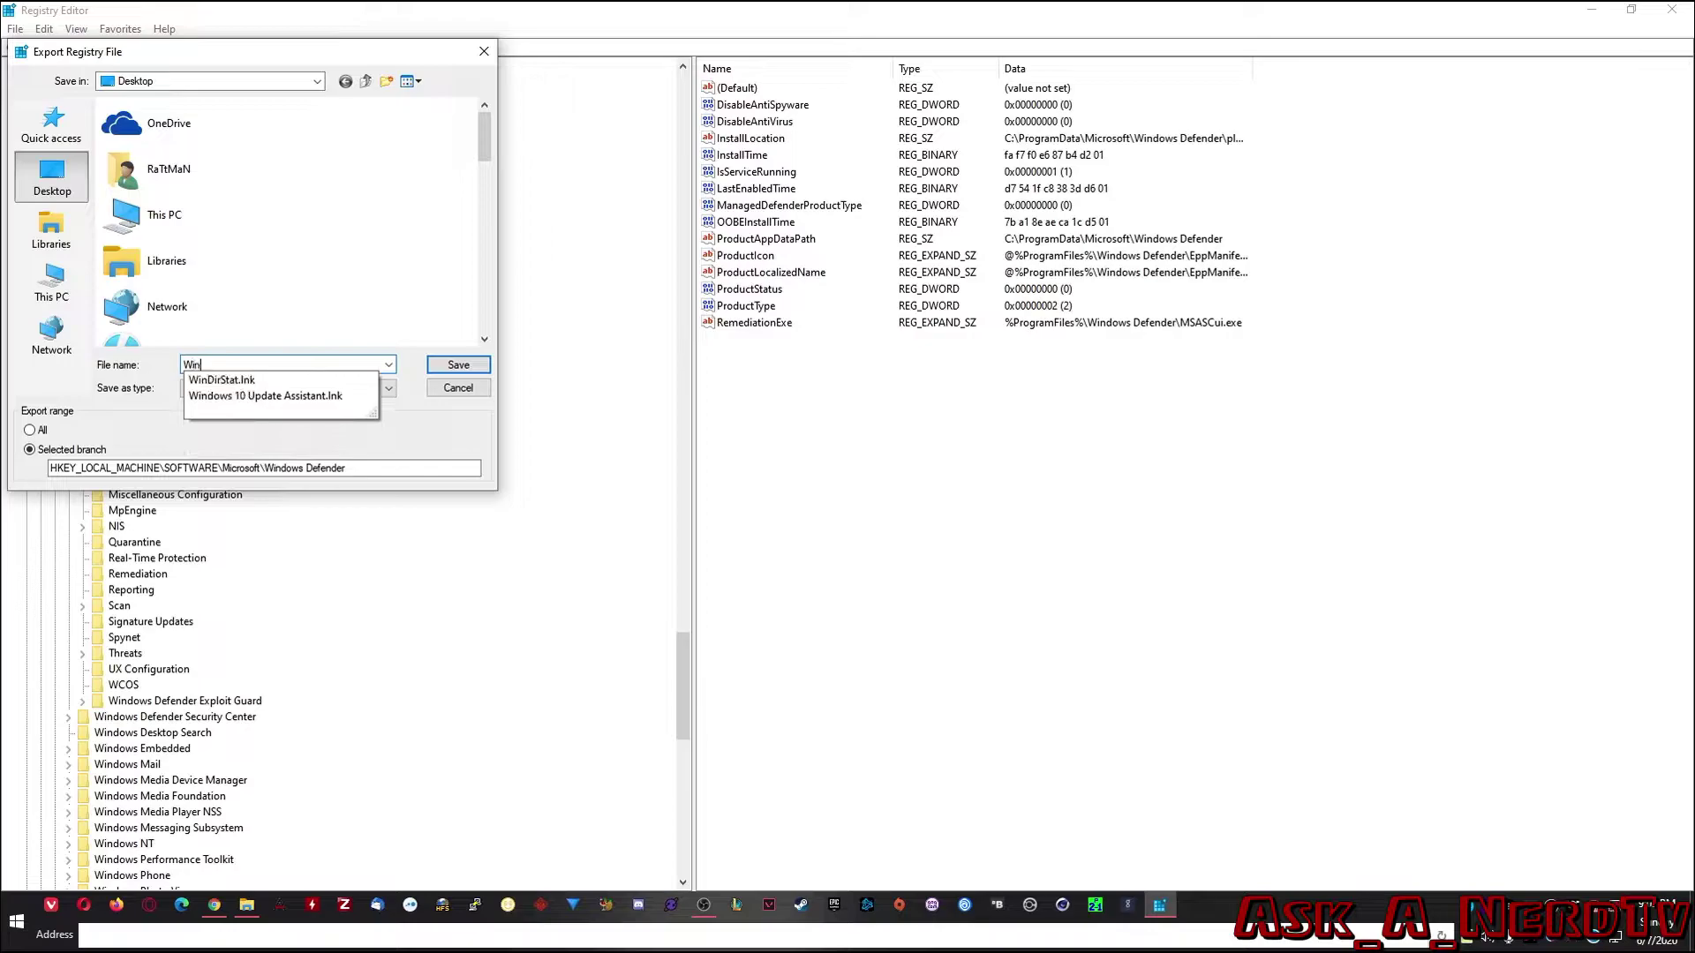
text(dowsDefenderEnabled)
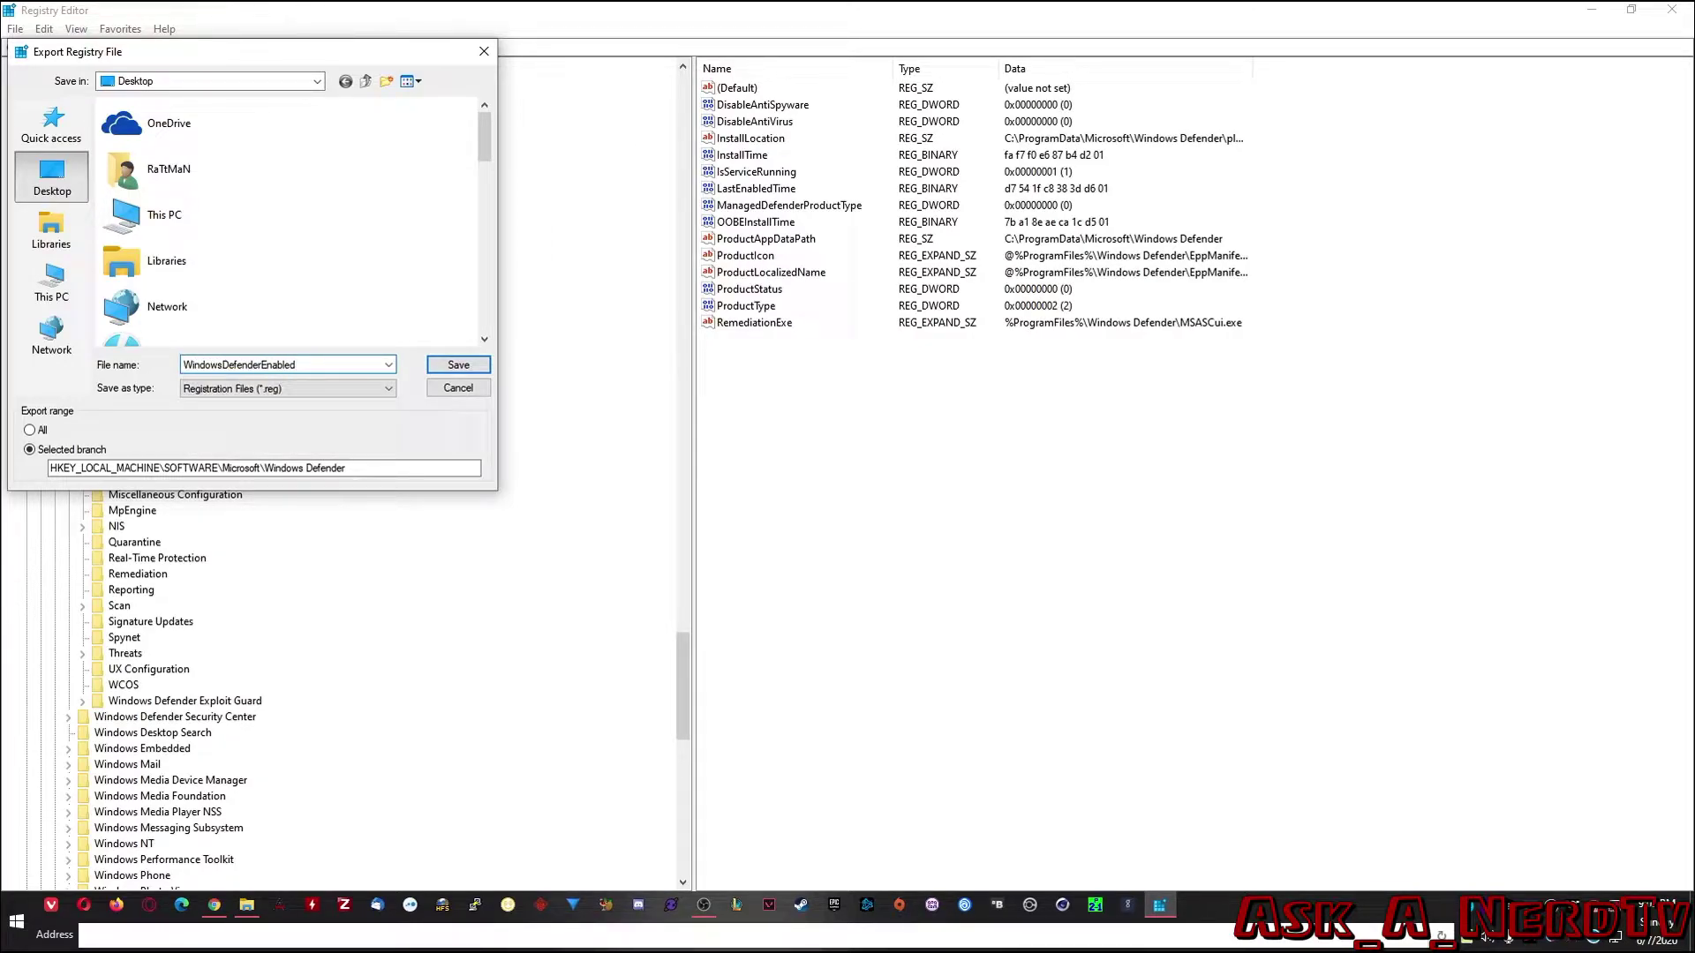
click(456, 366)
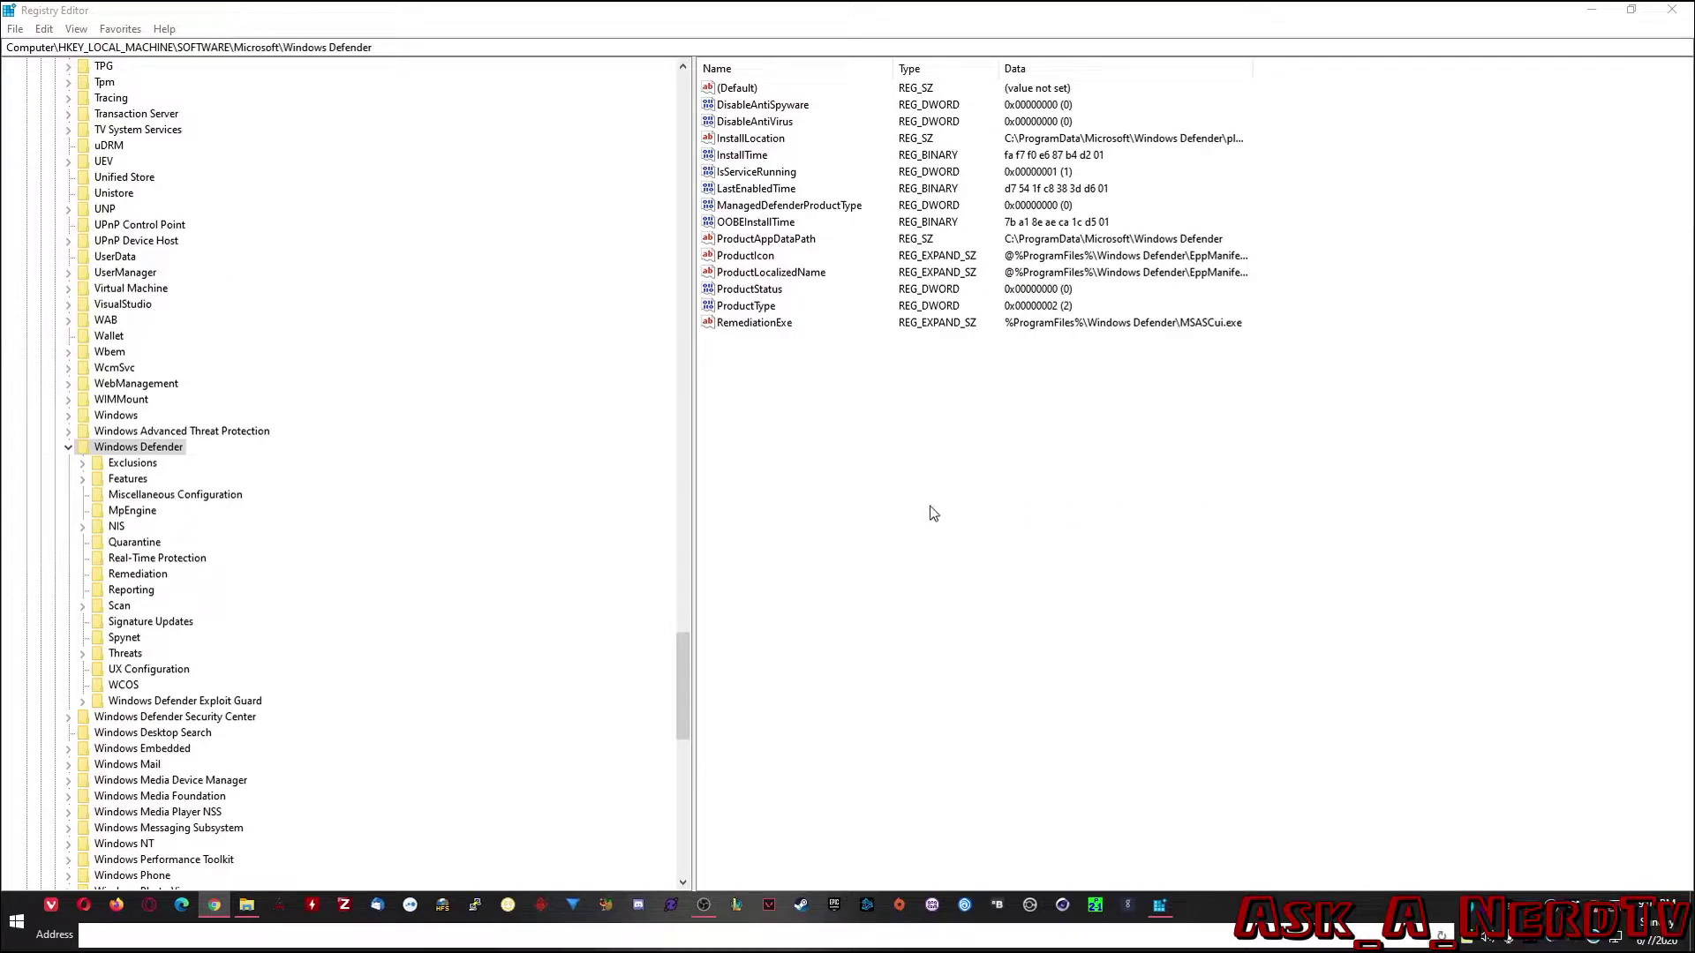
Review the owner and permission entries in the Windows Defender key's advanced security settings, and accept them.
right_click(156, 455)
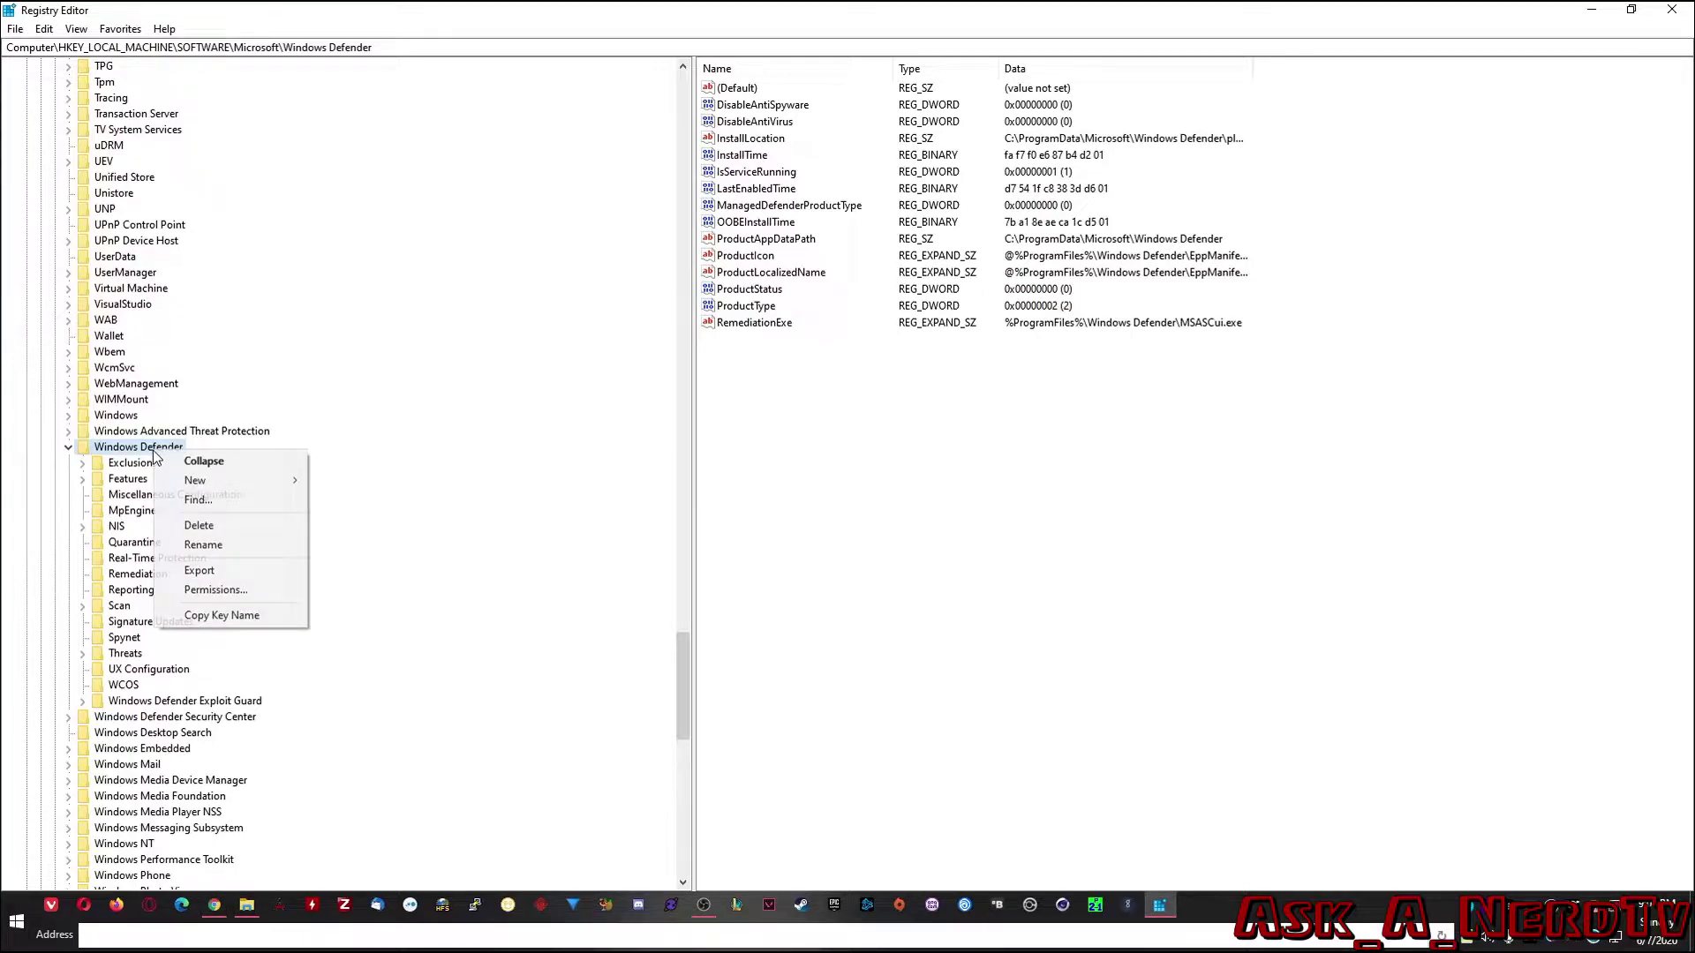
click(224, 592)
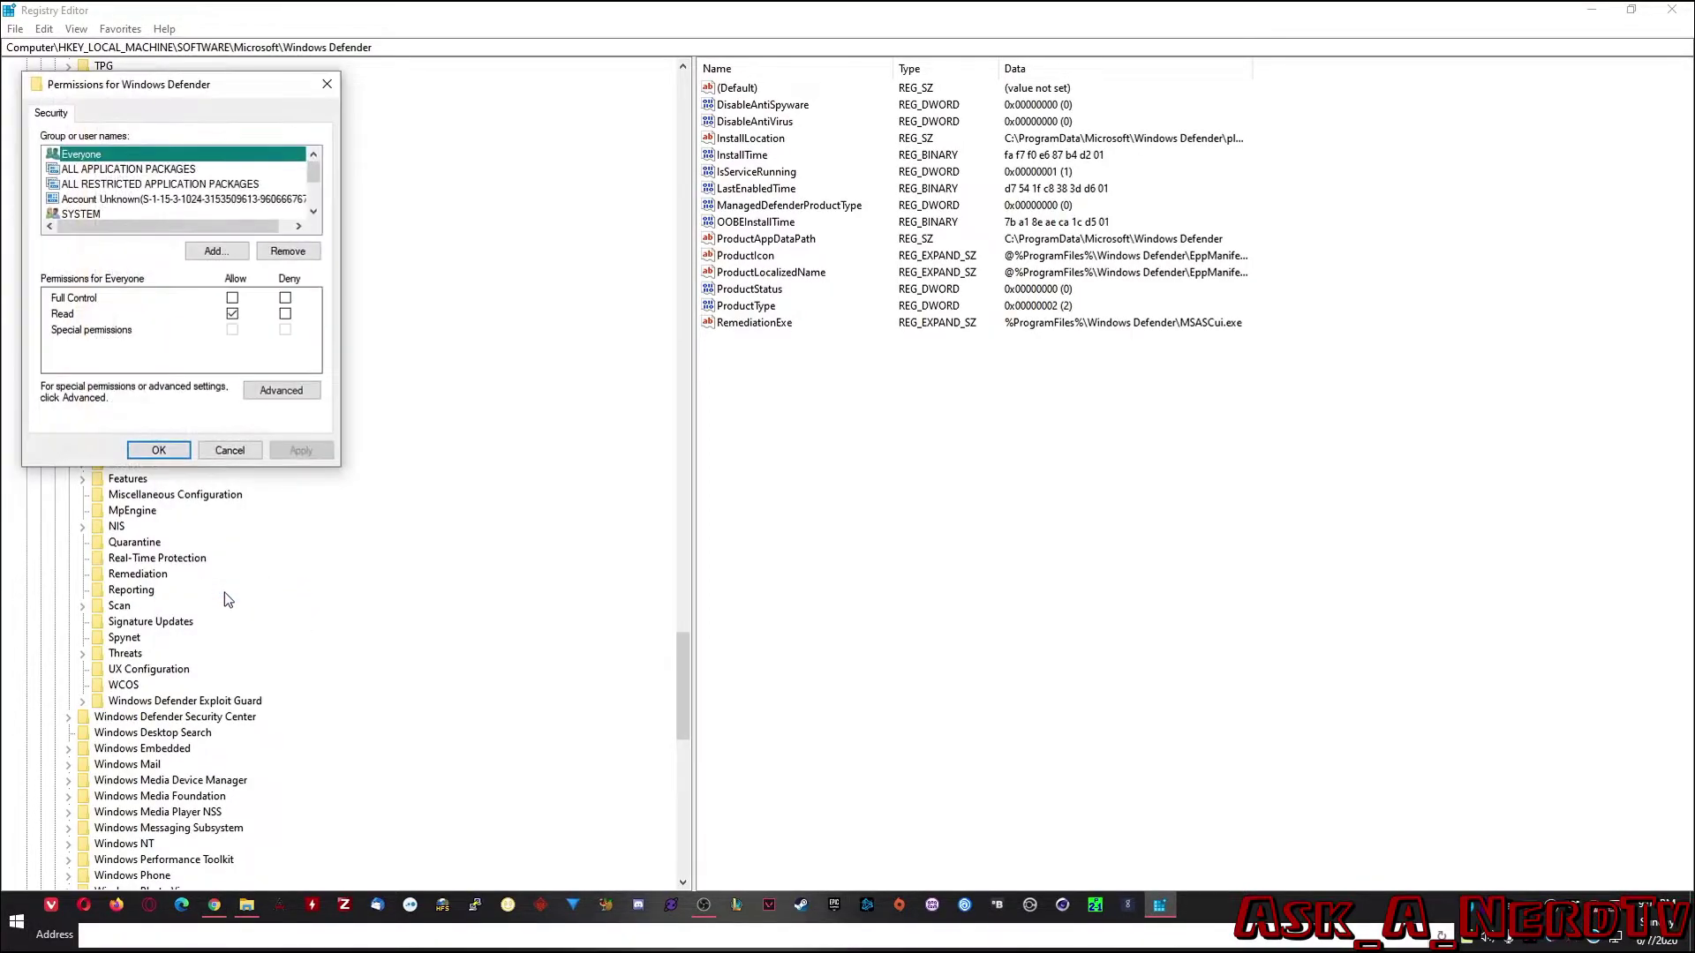
click(299, 391)
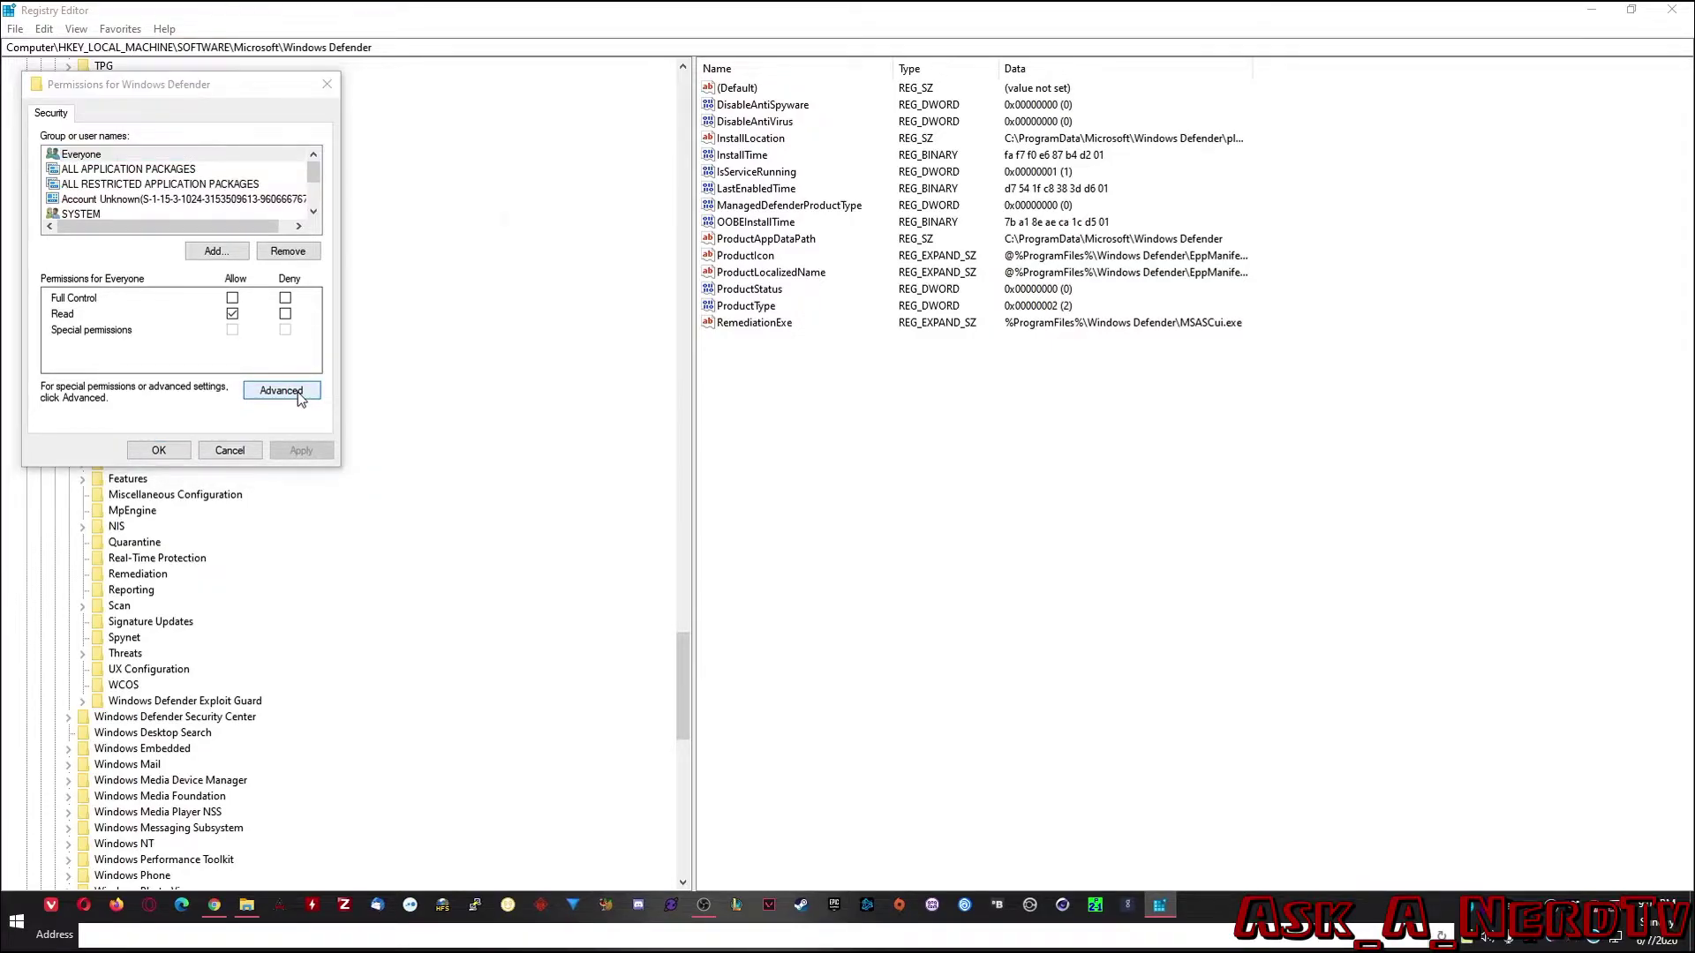
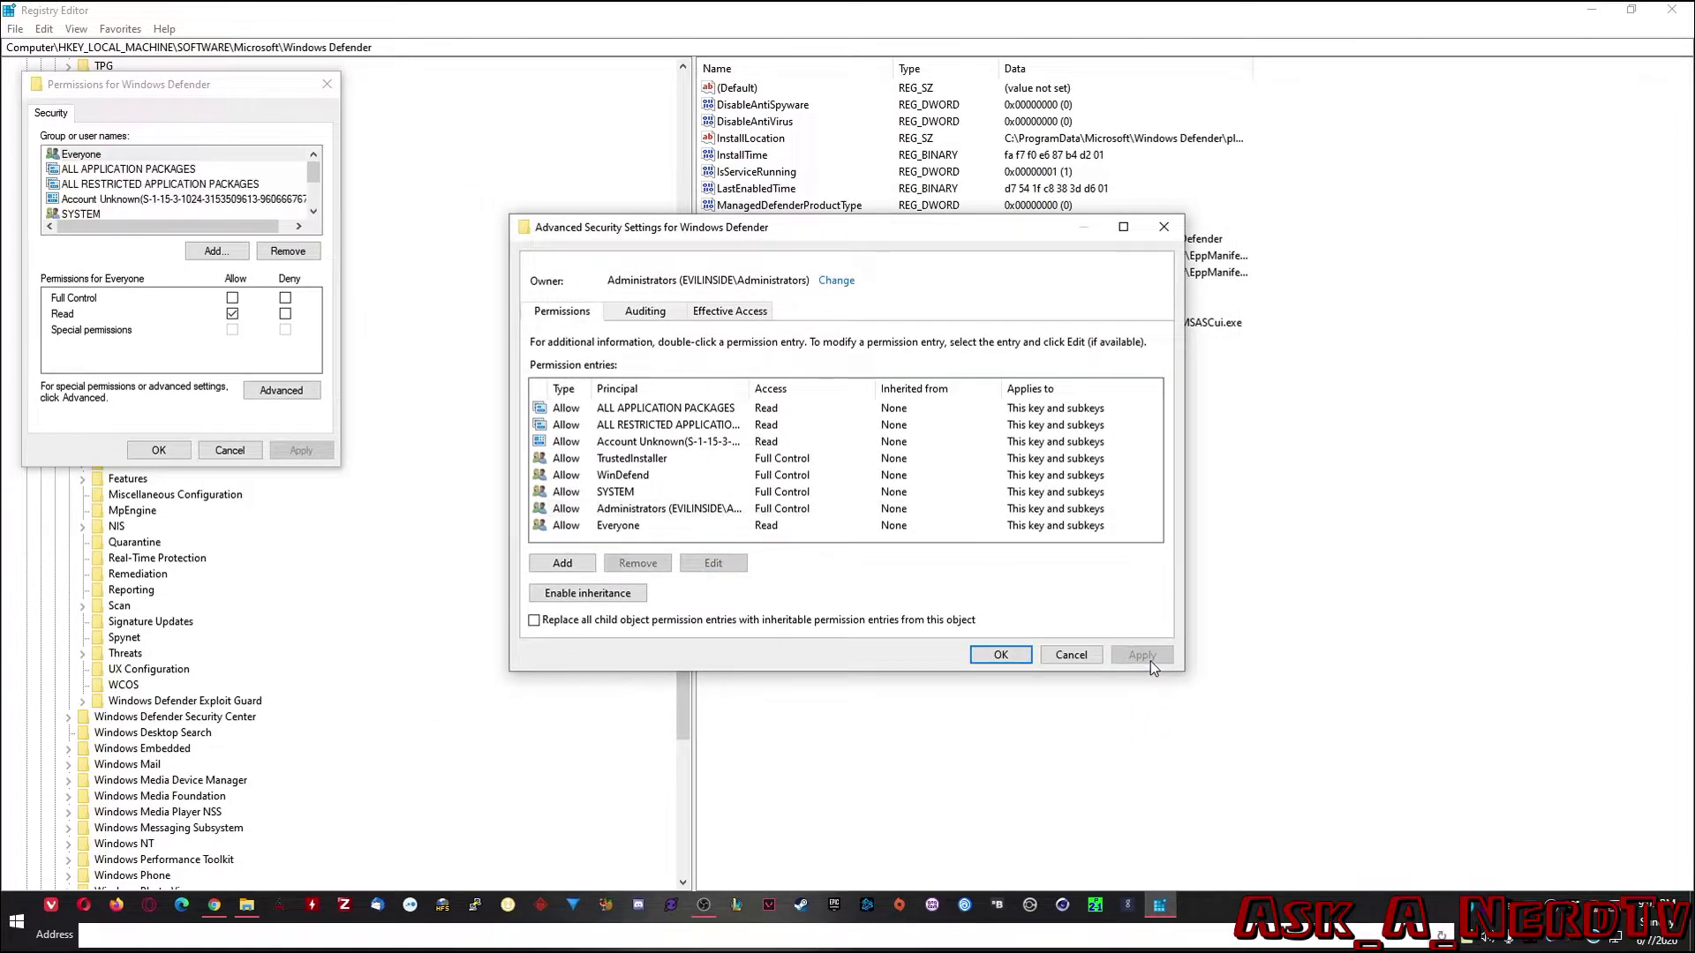
click(1005, 657)
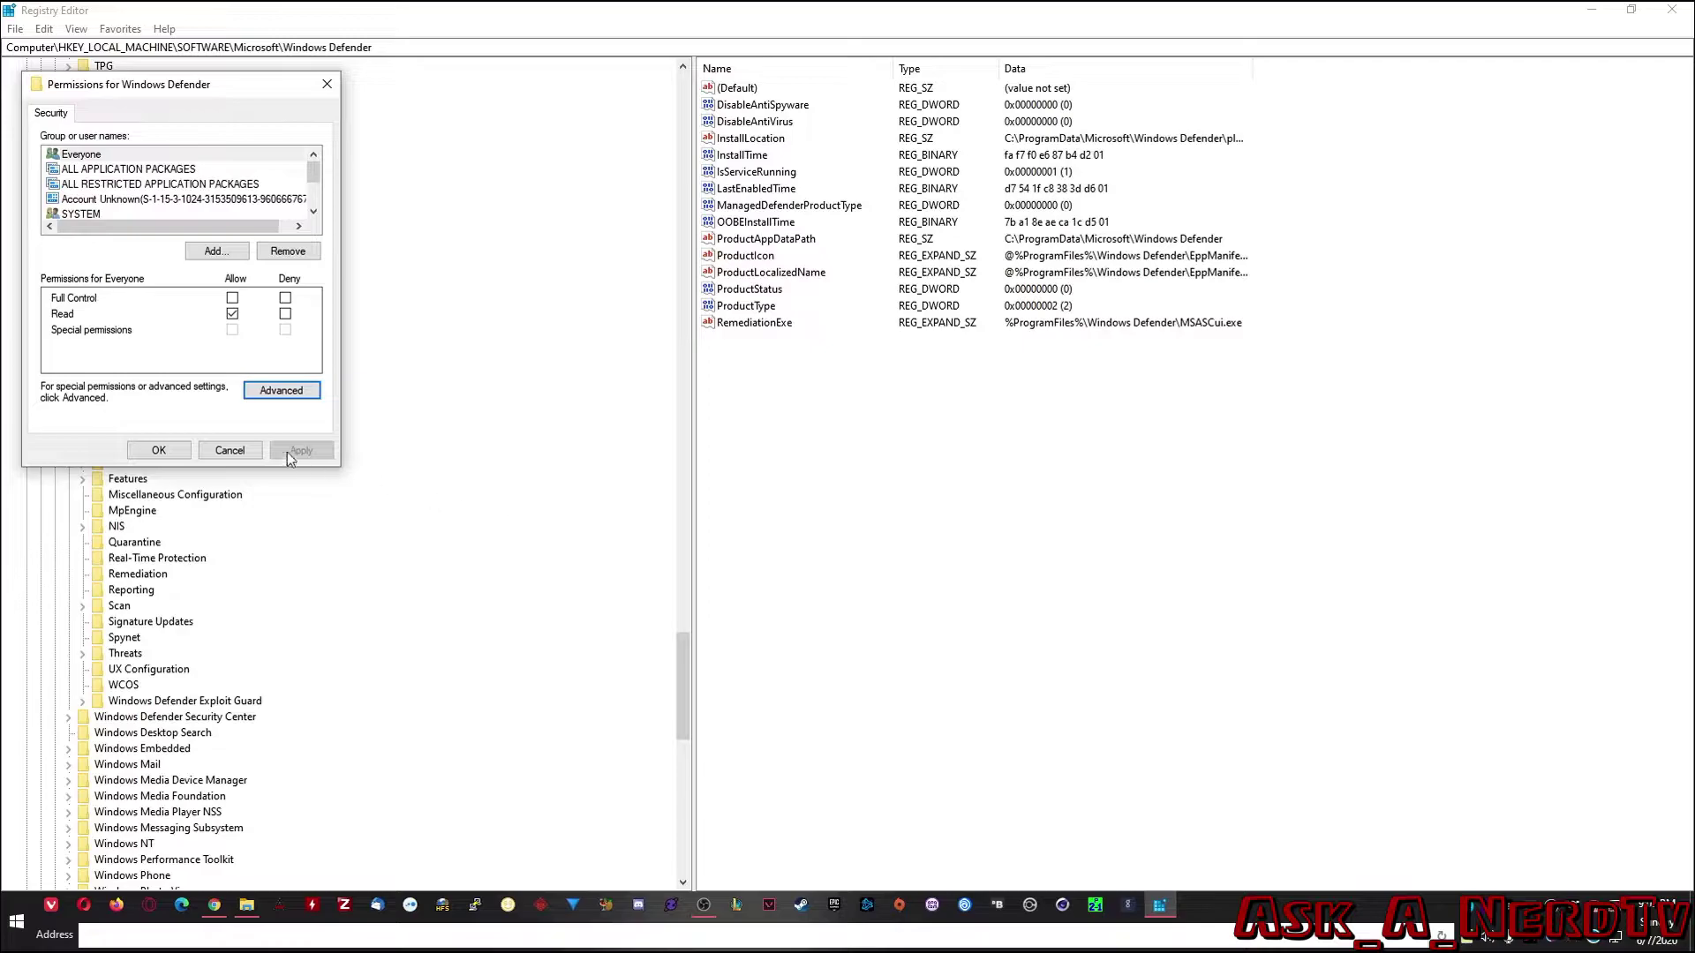
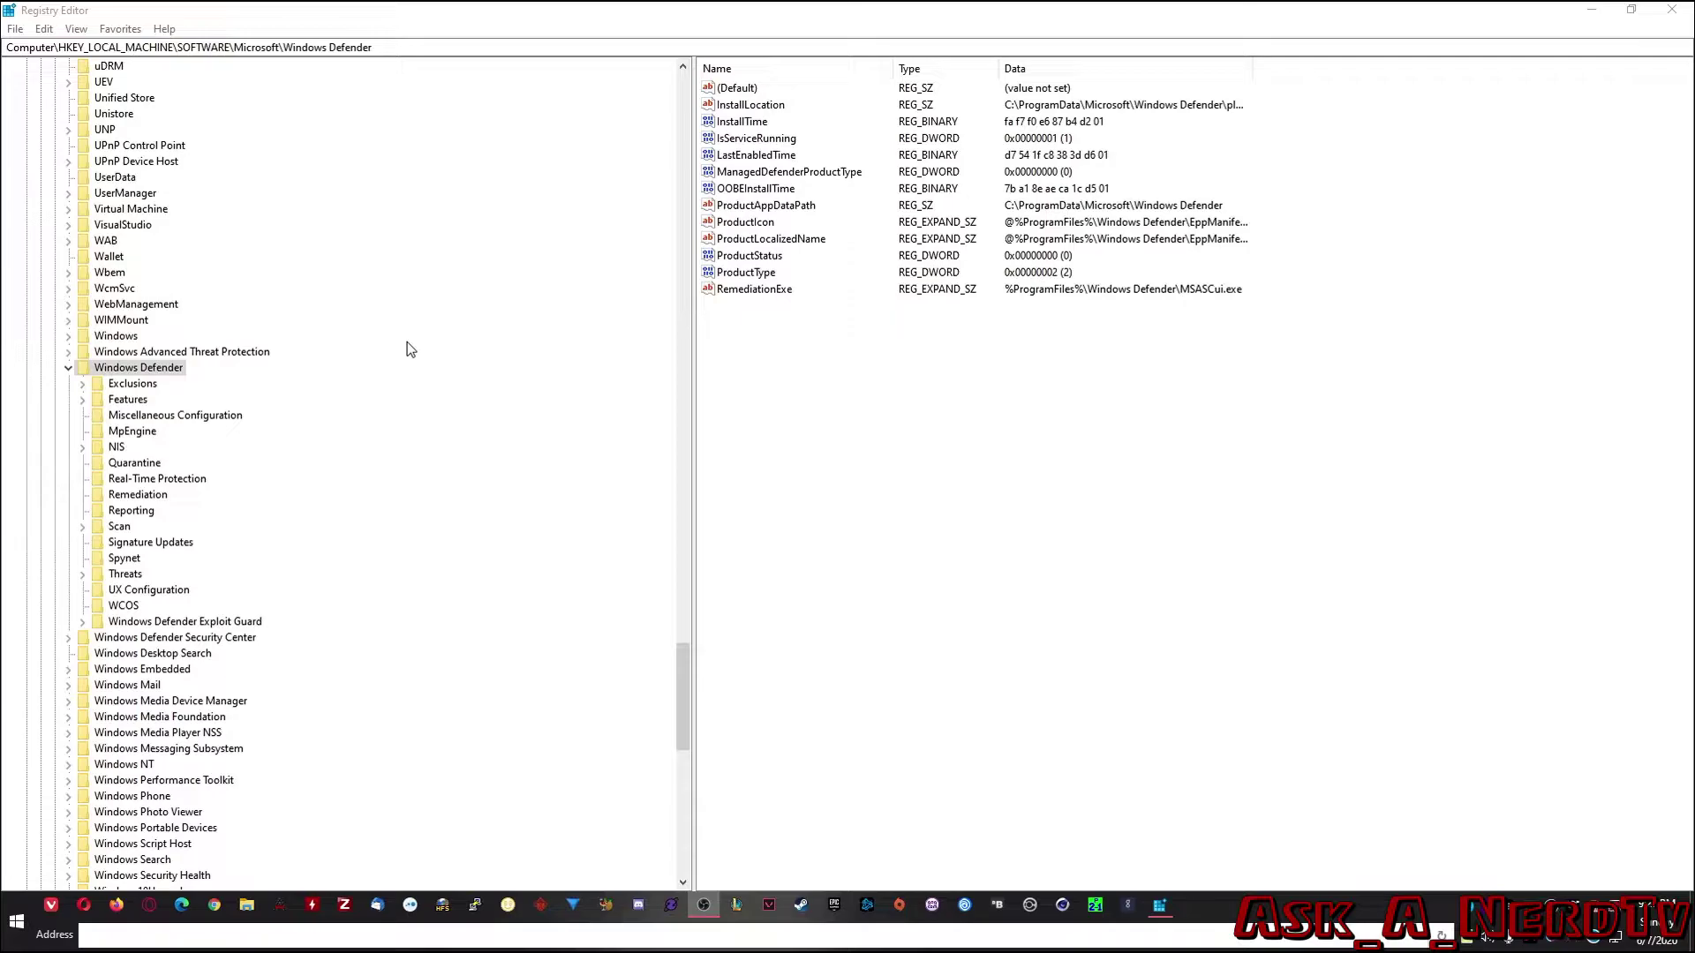
Add two DWORD (32-bit) values to the Windows Defender key, naming the first DisableAntiVirus with its data set to 1.
right_click(162, 369)
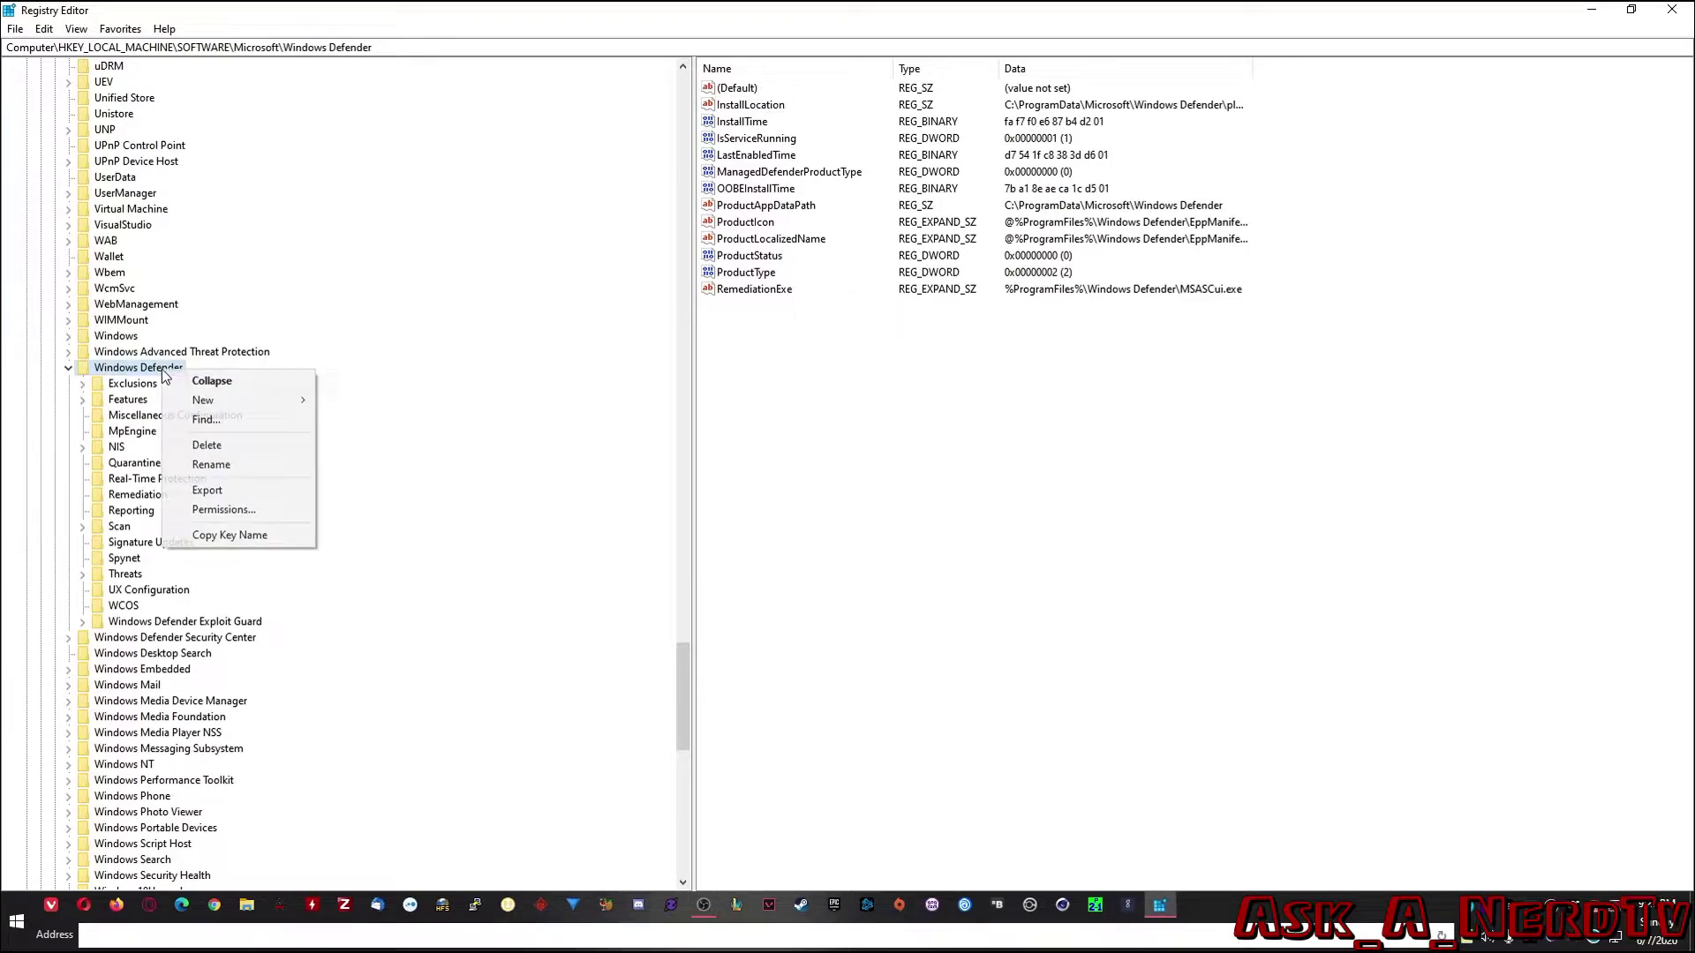
mouse_move(194, 402)
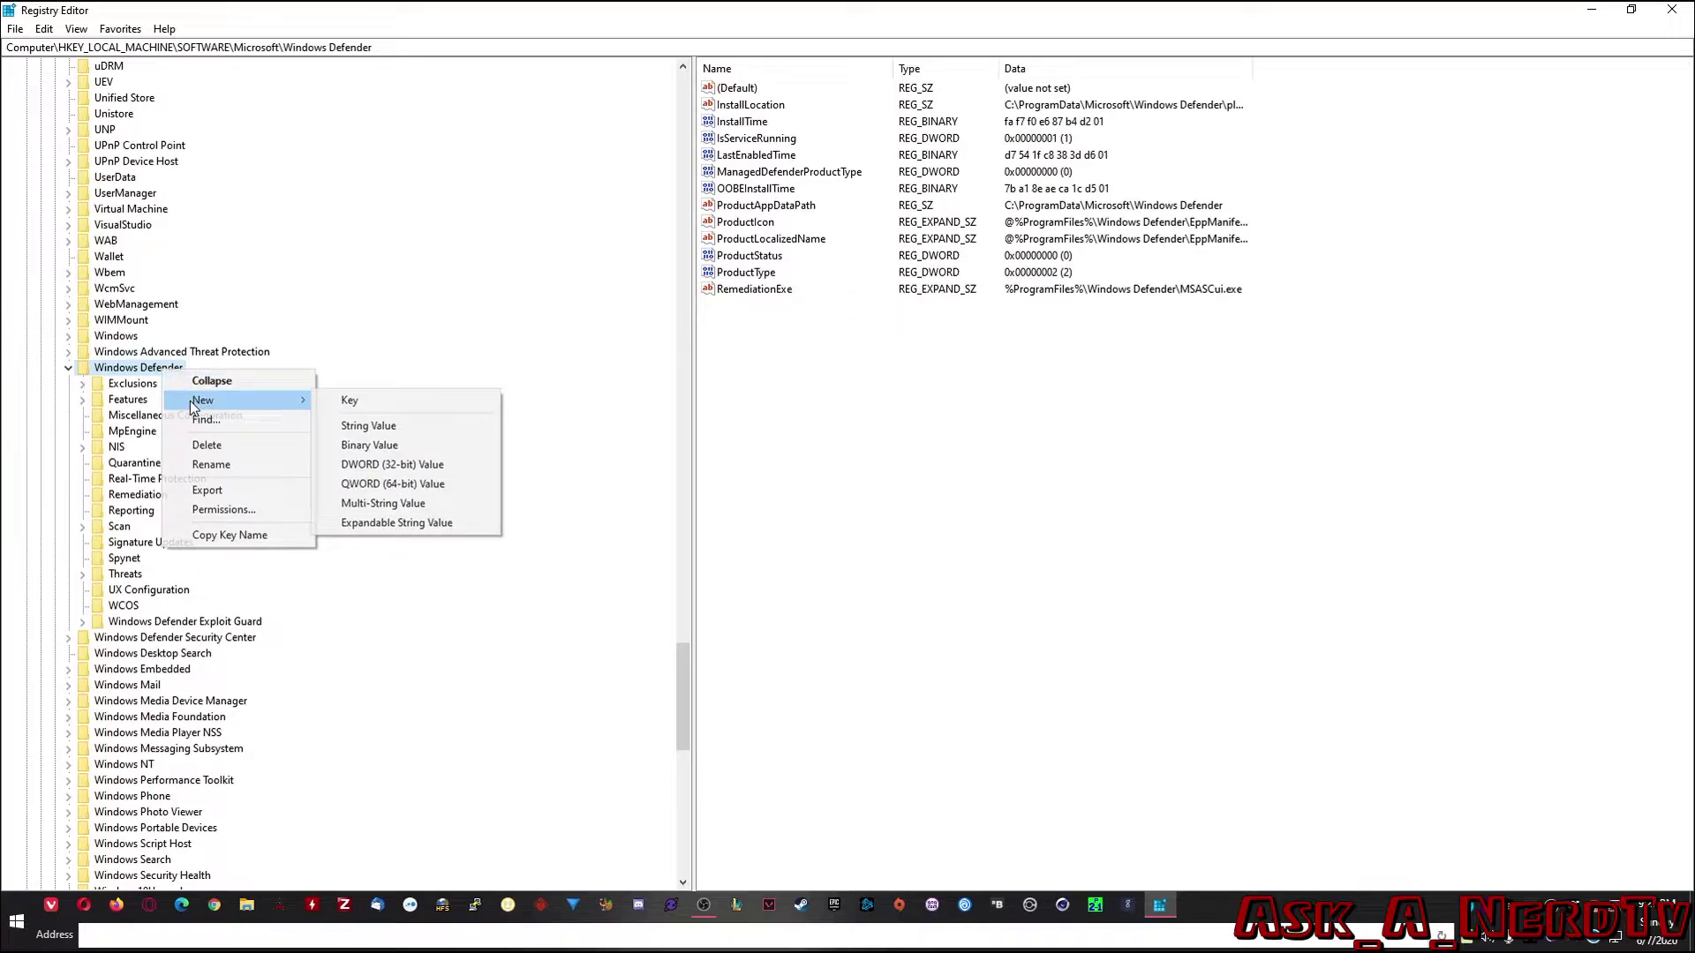
click(377, 466)
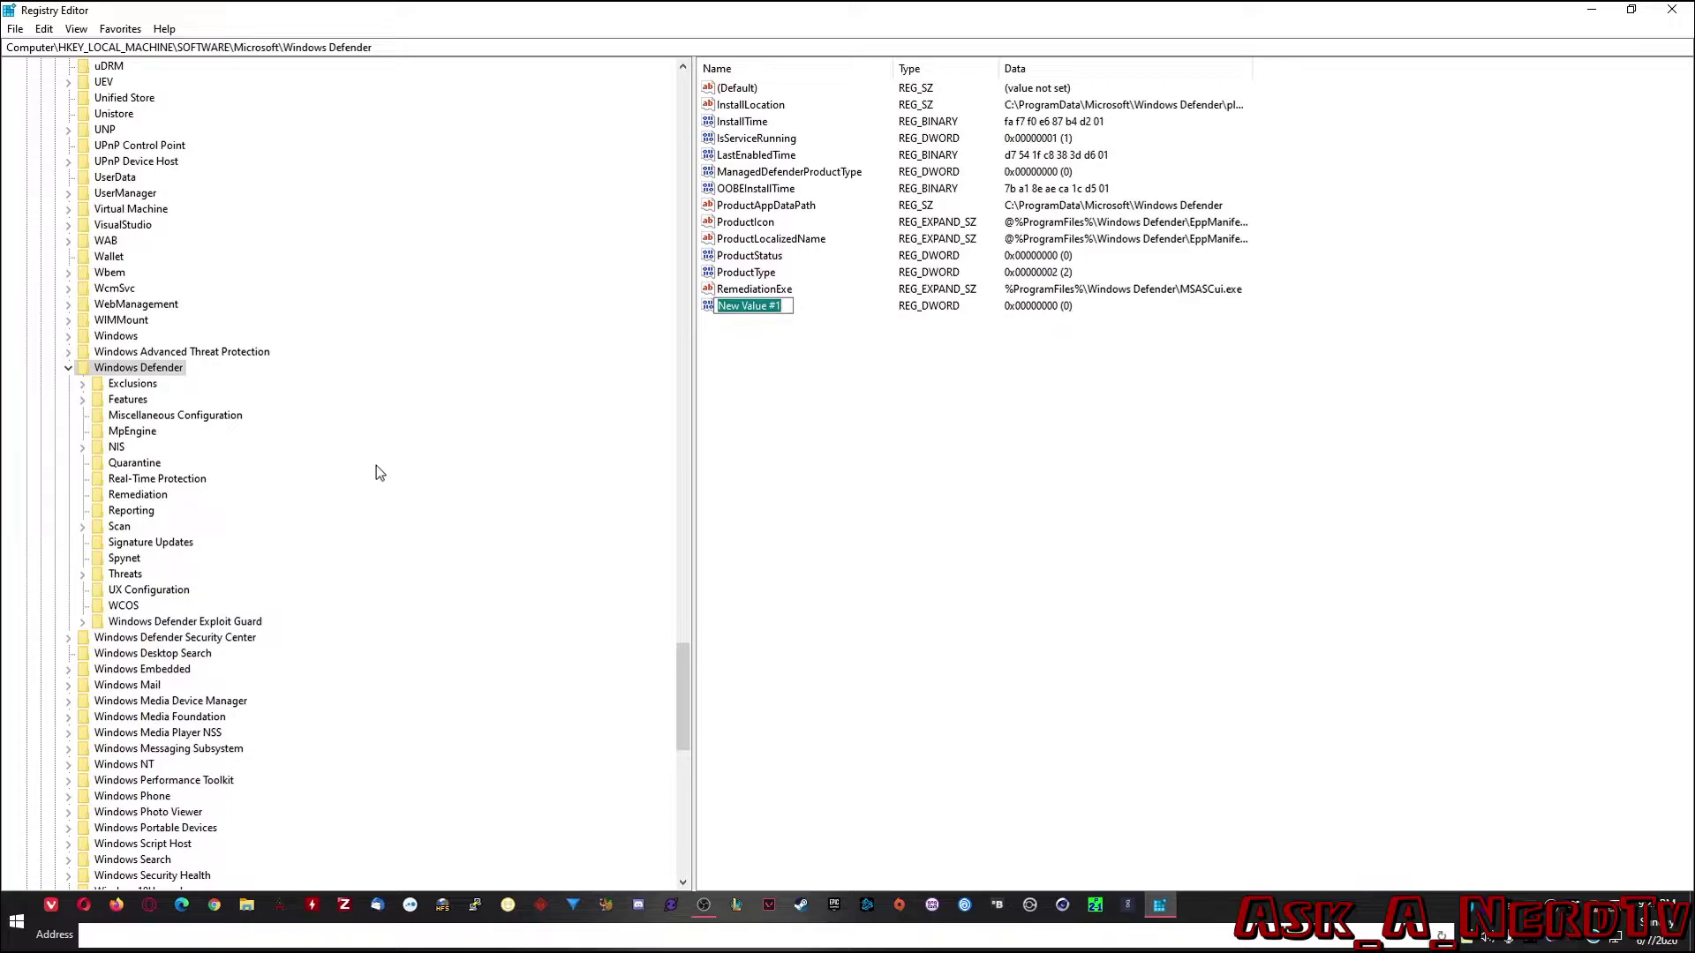
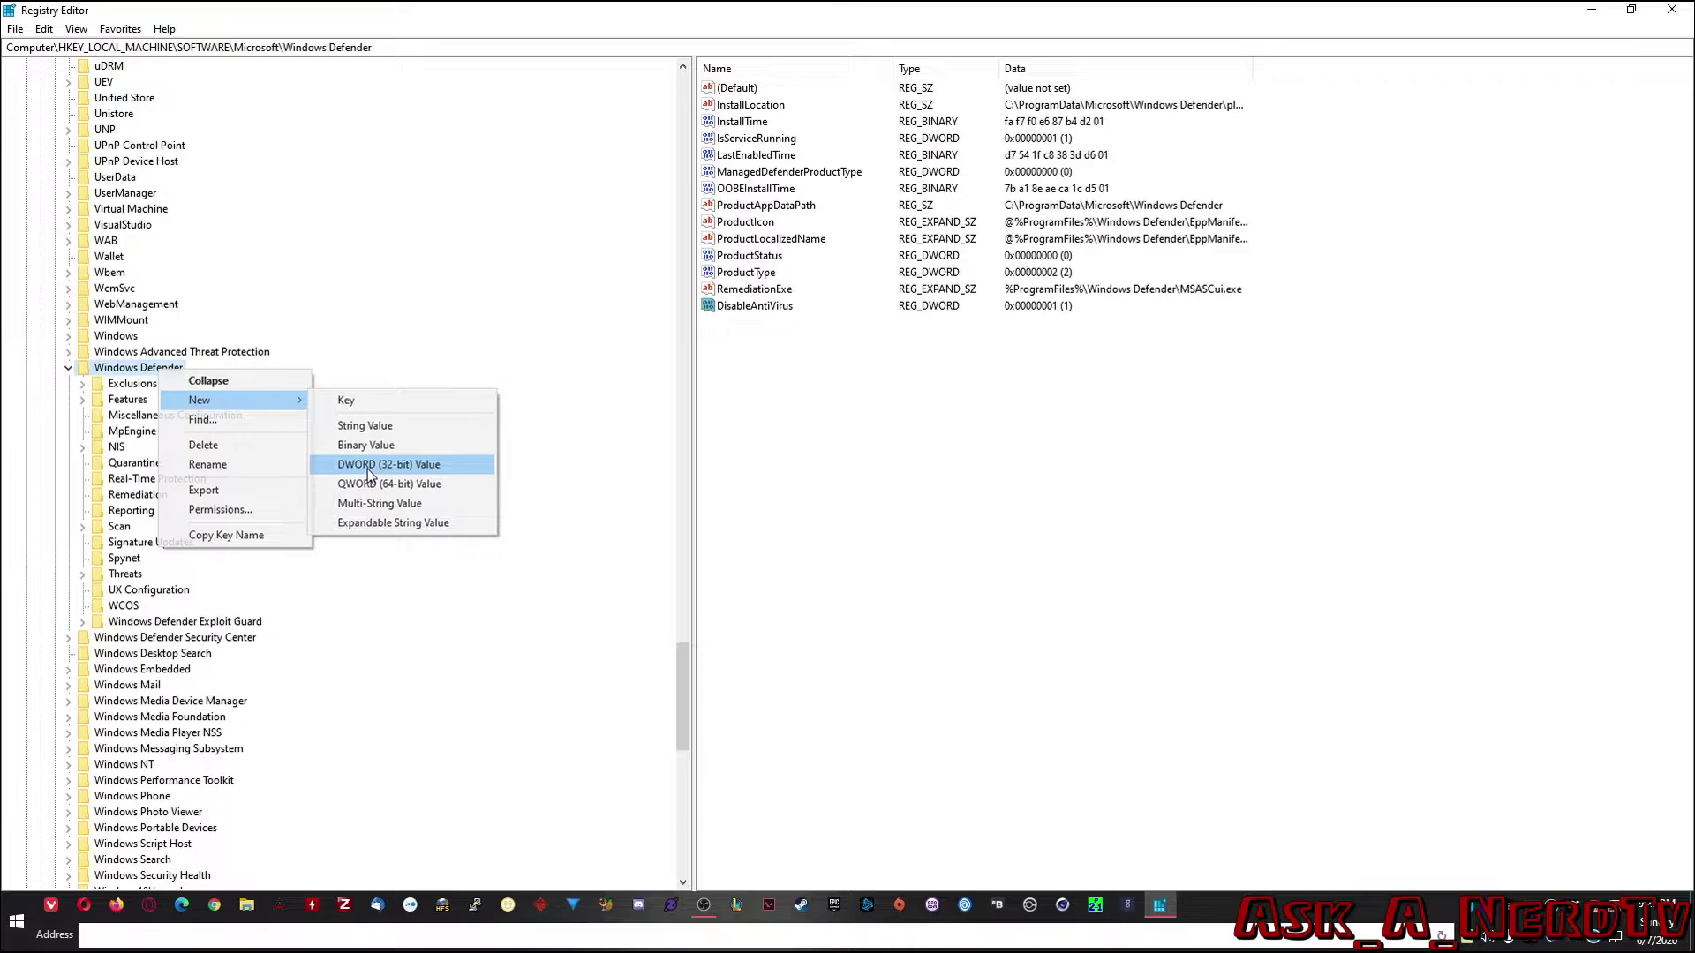
click(367, 469)
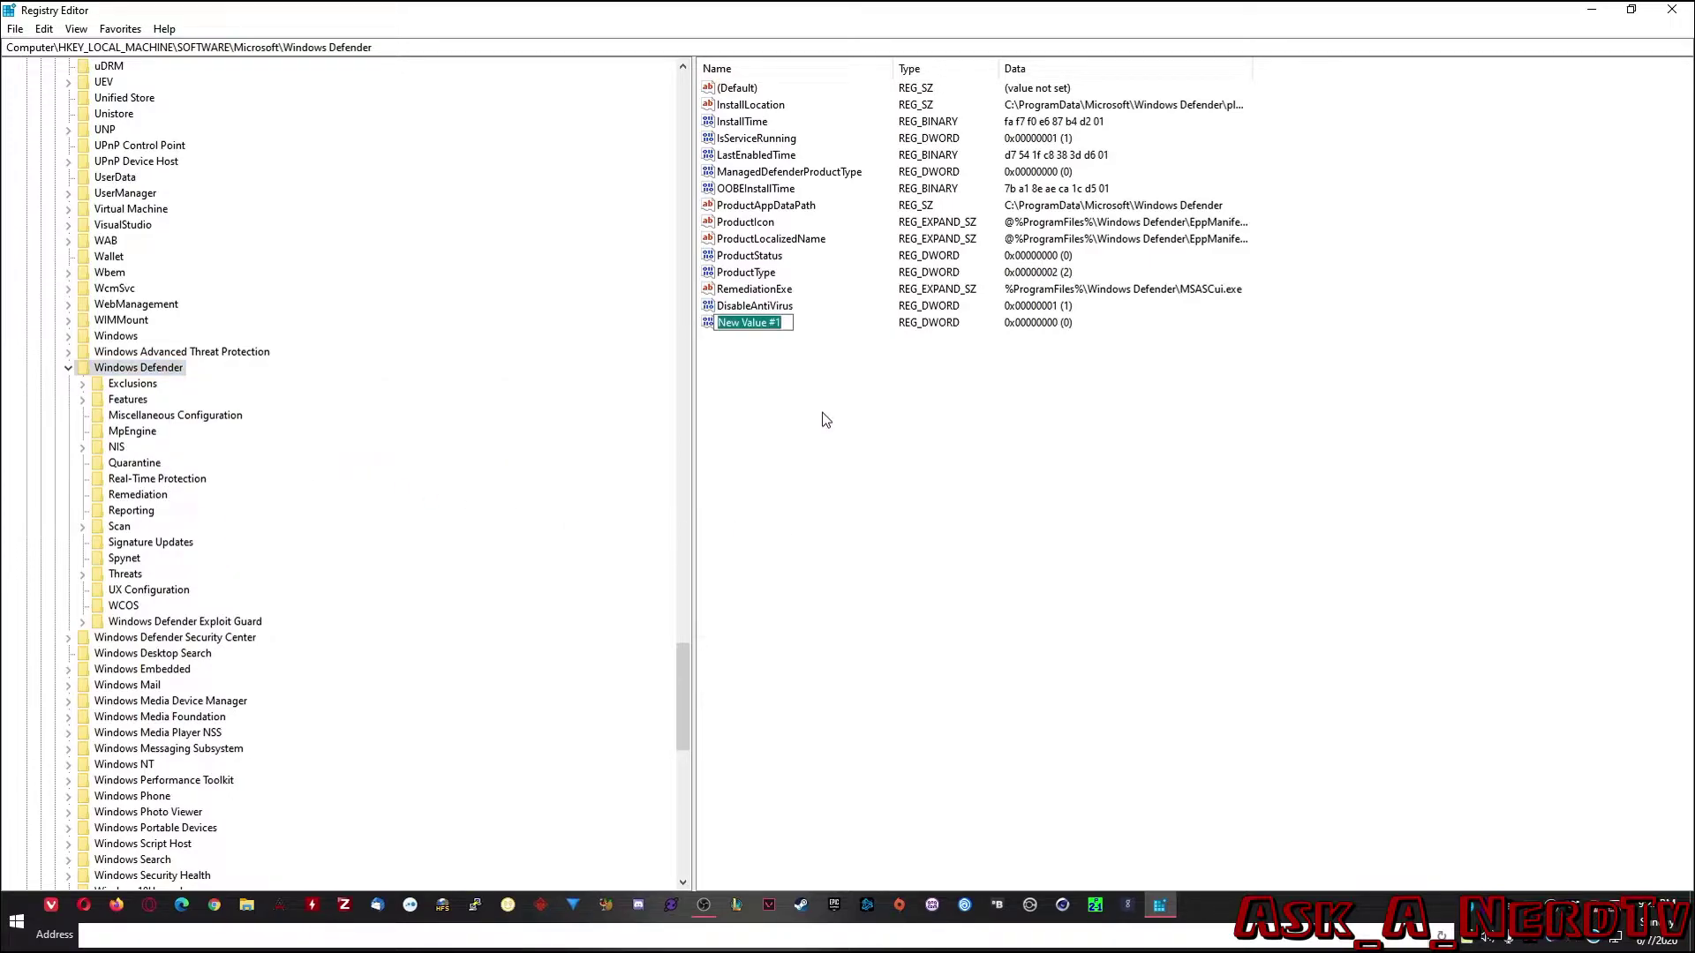
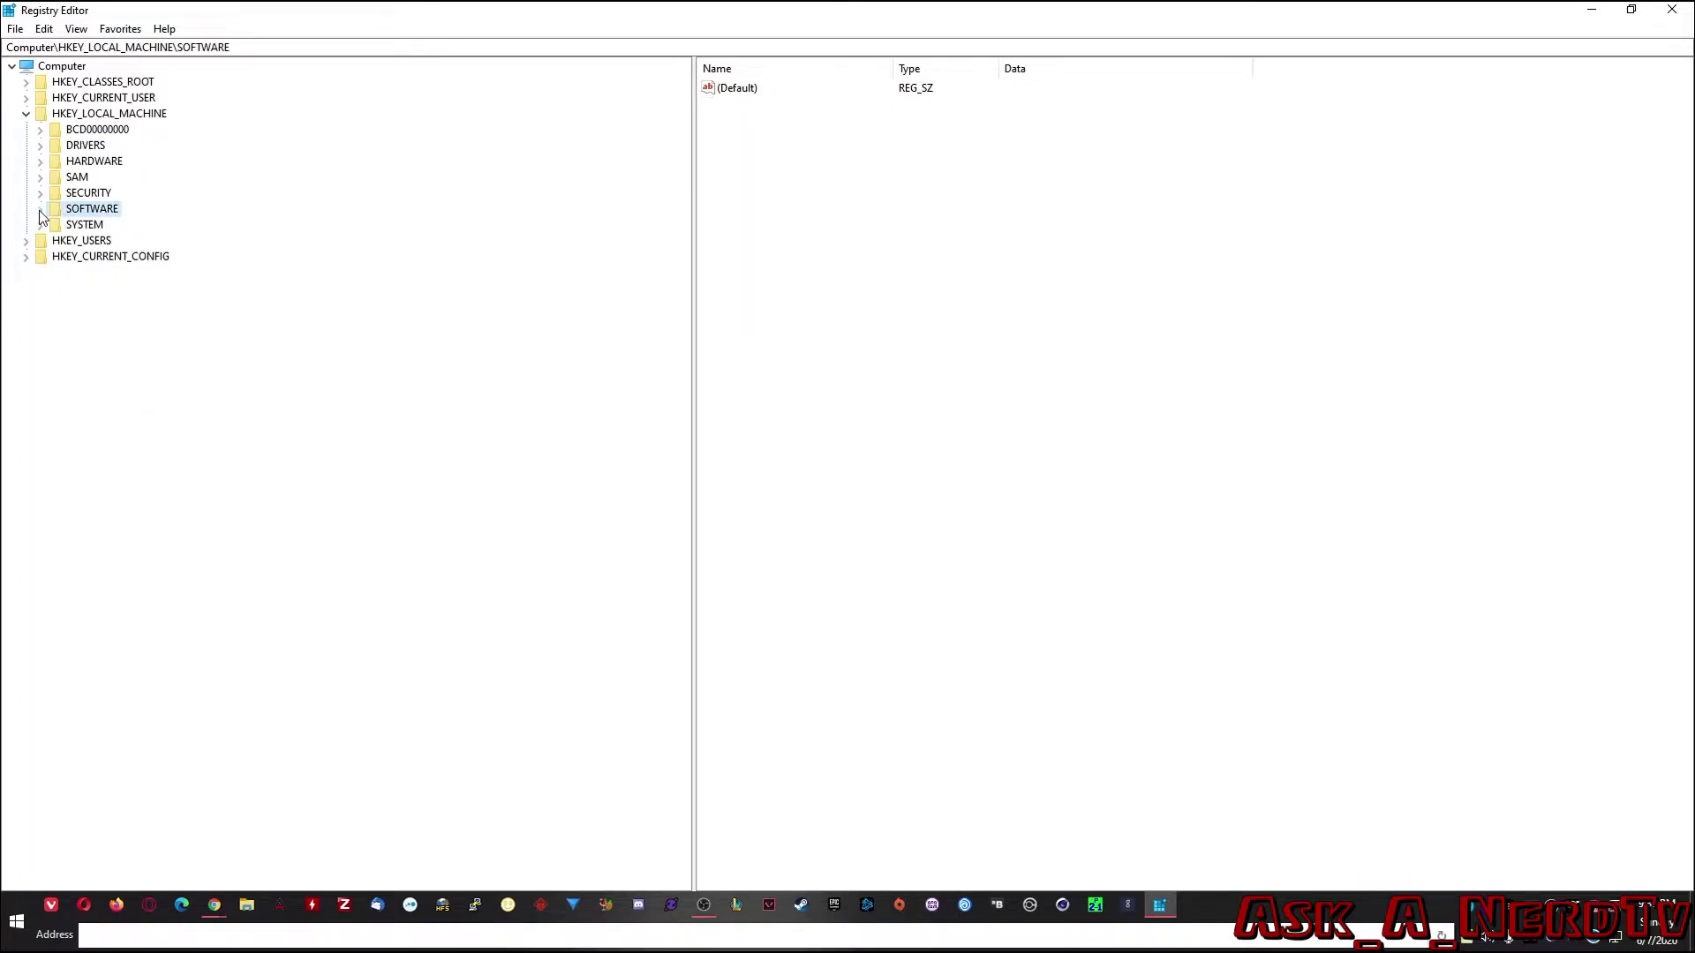
Under HKEY_LOCAL_MACHINE\SYSTEM\CurrentControlSet\Services, set the Start value of the SecurityHealthService key to 4.
click(41, 226)
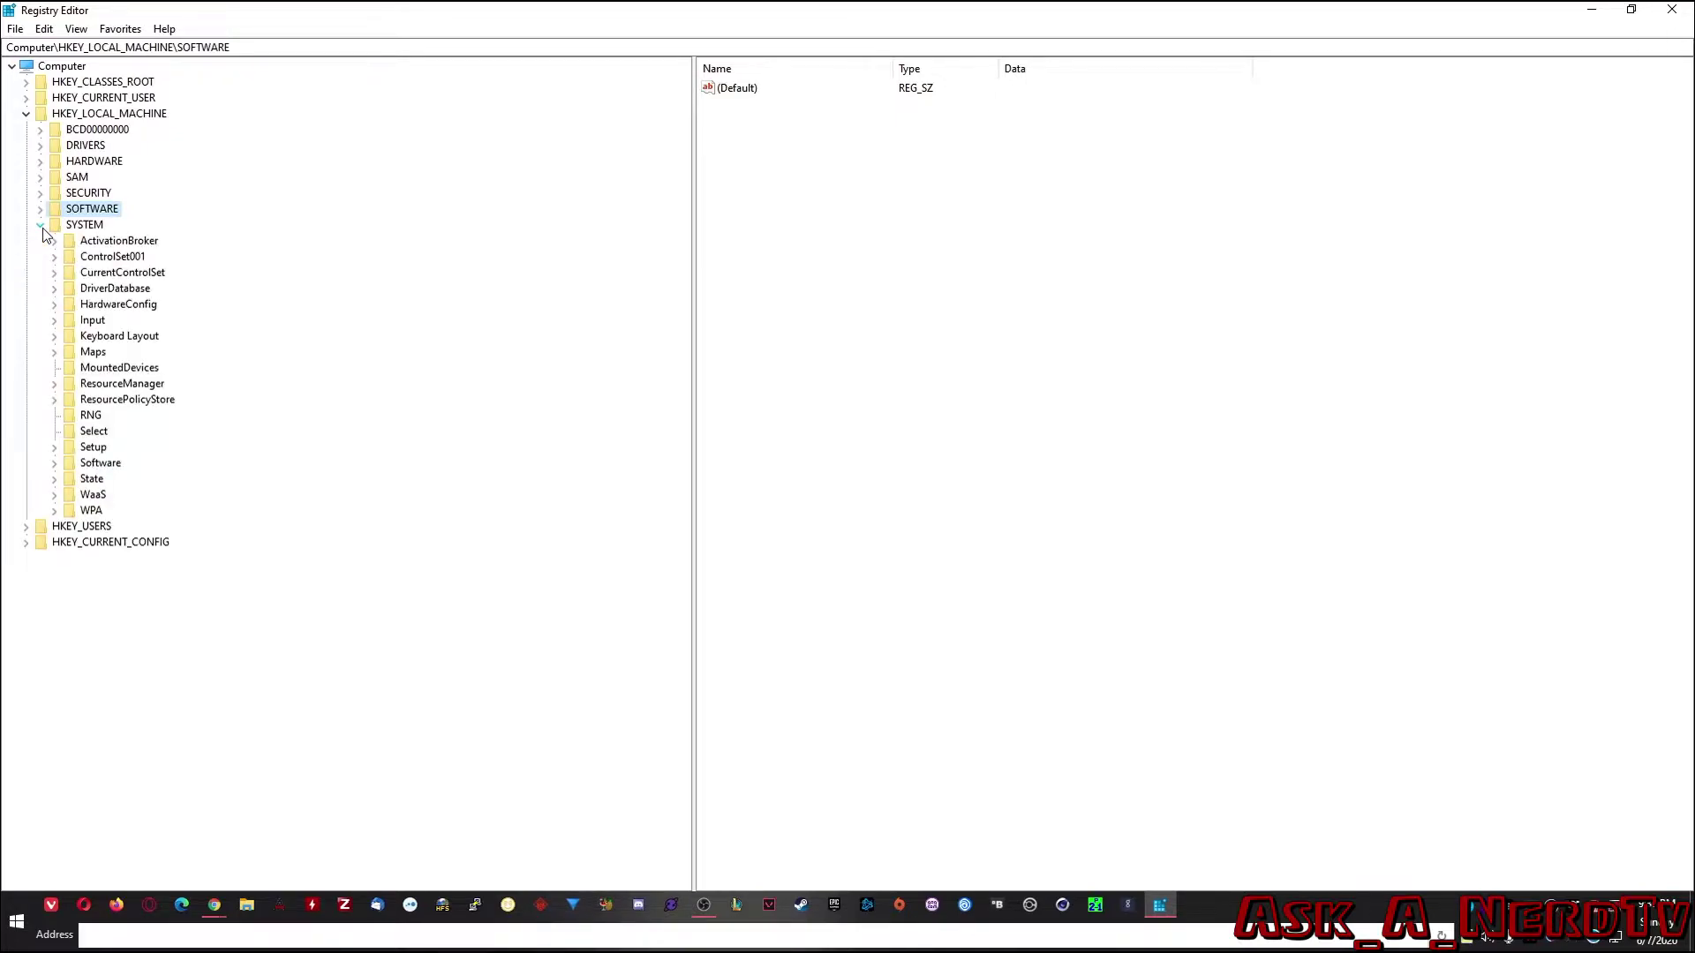
click(56, 275)
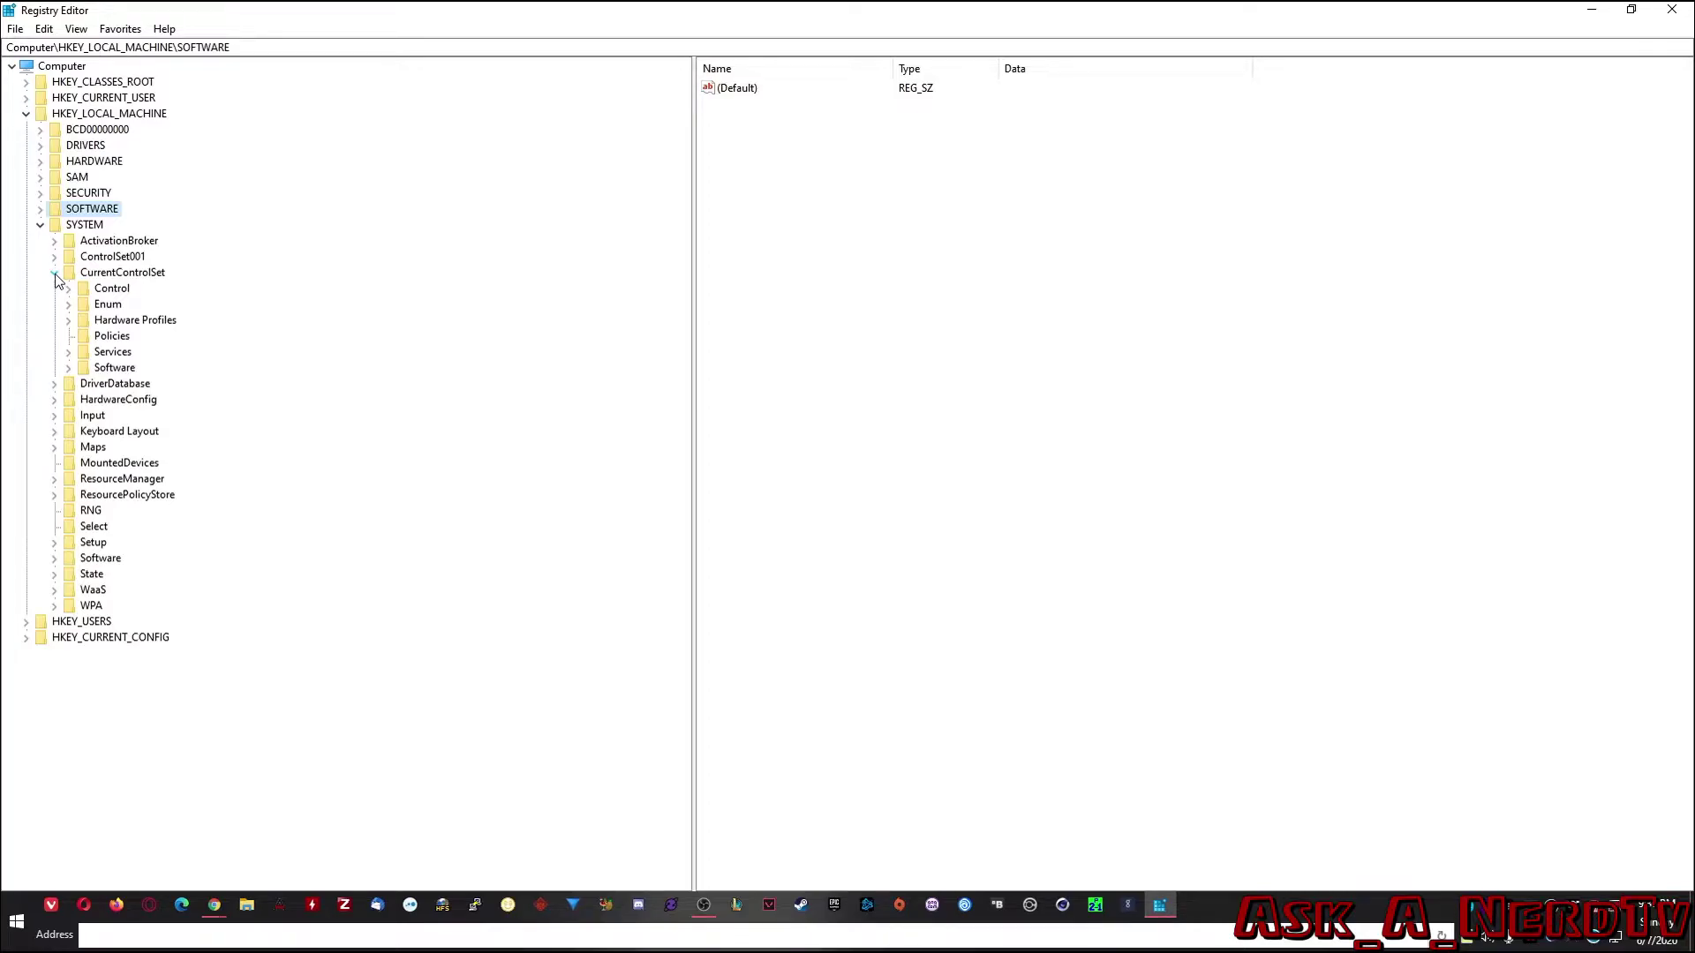
click(68, 352)
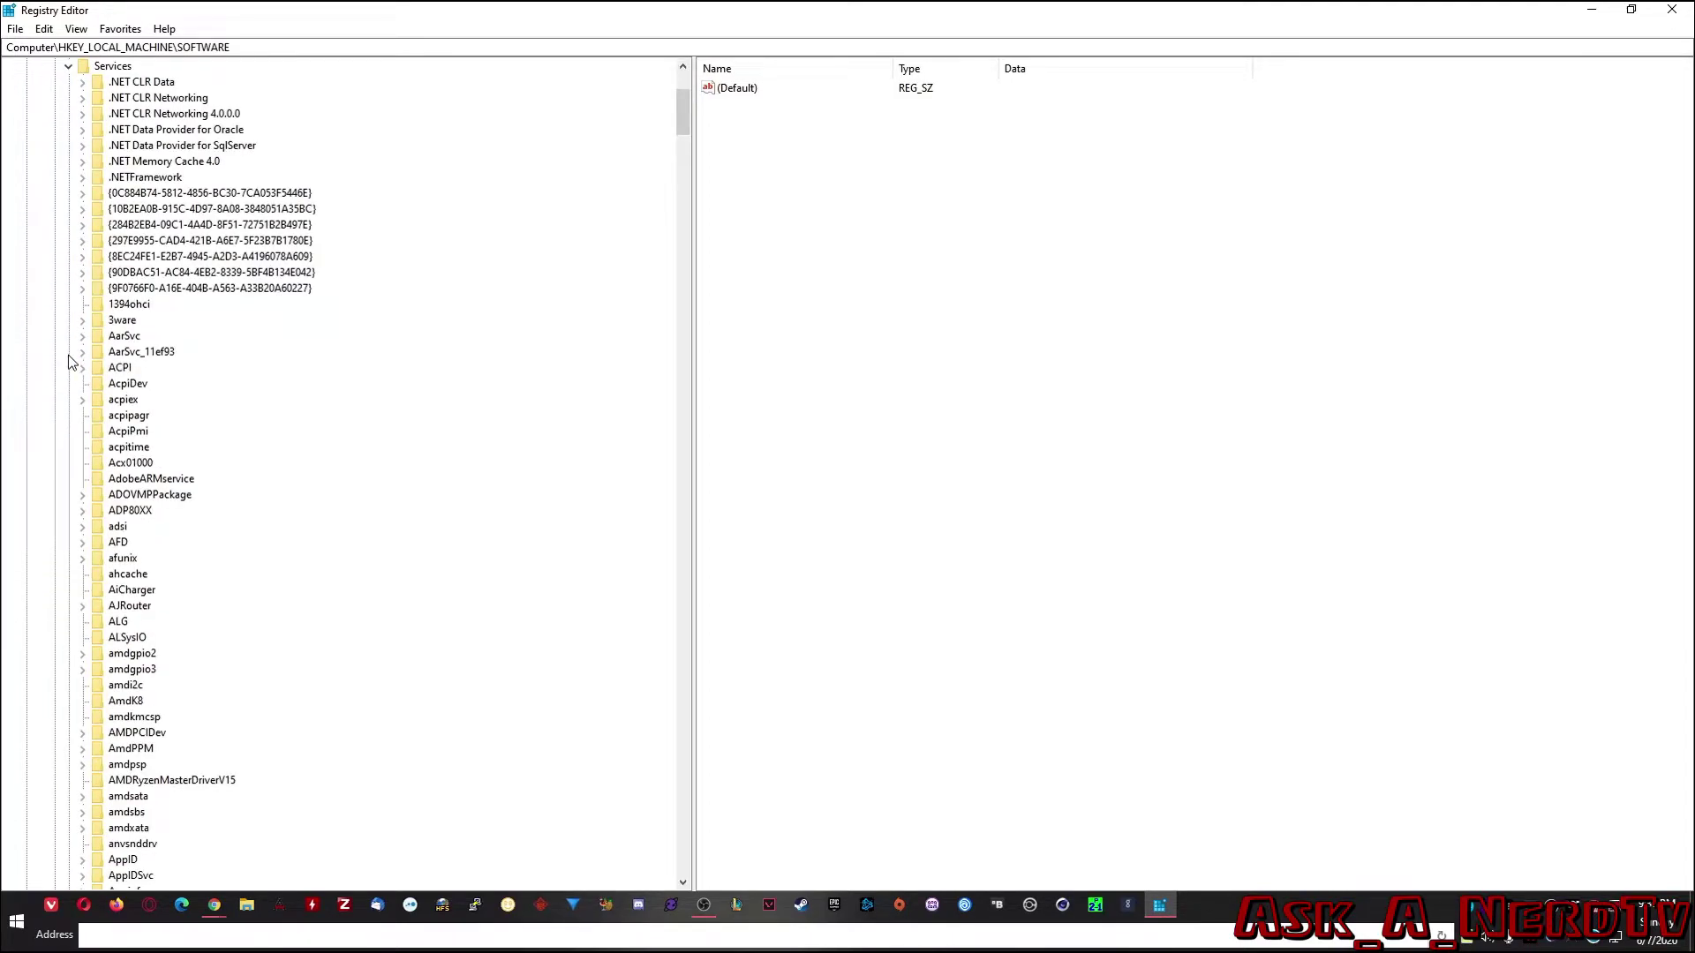
drag(682, 121, 651, 621)
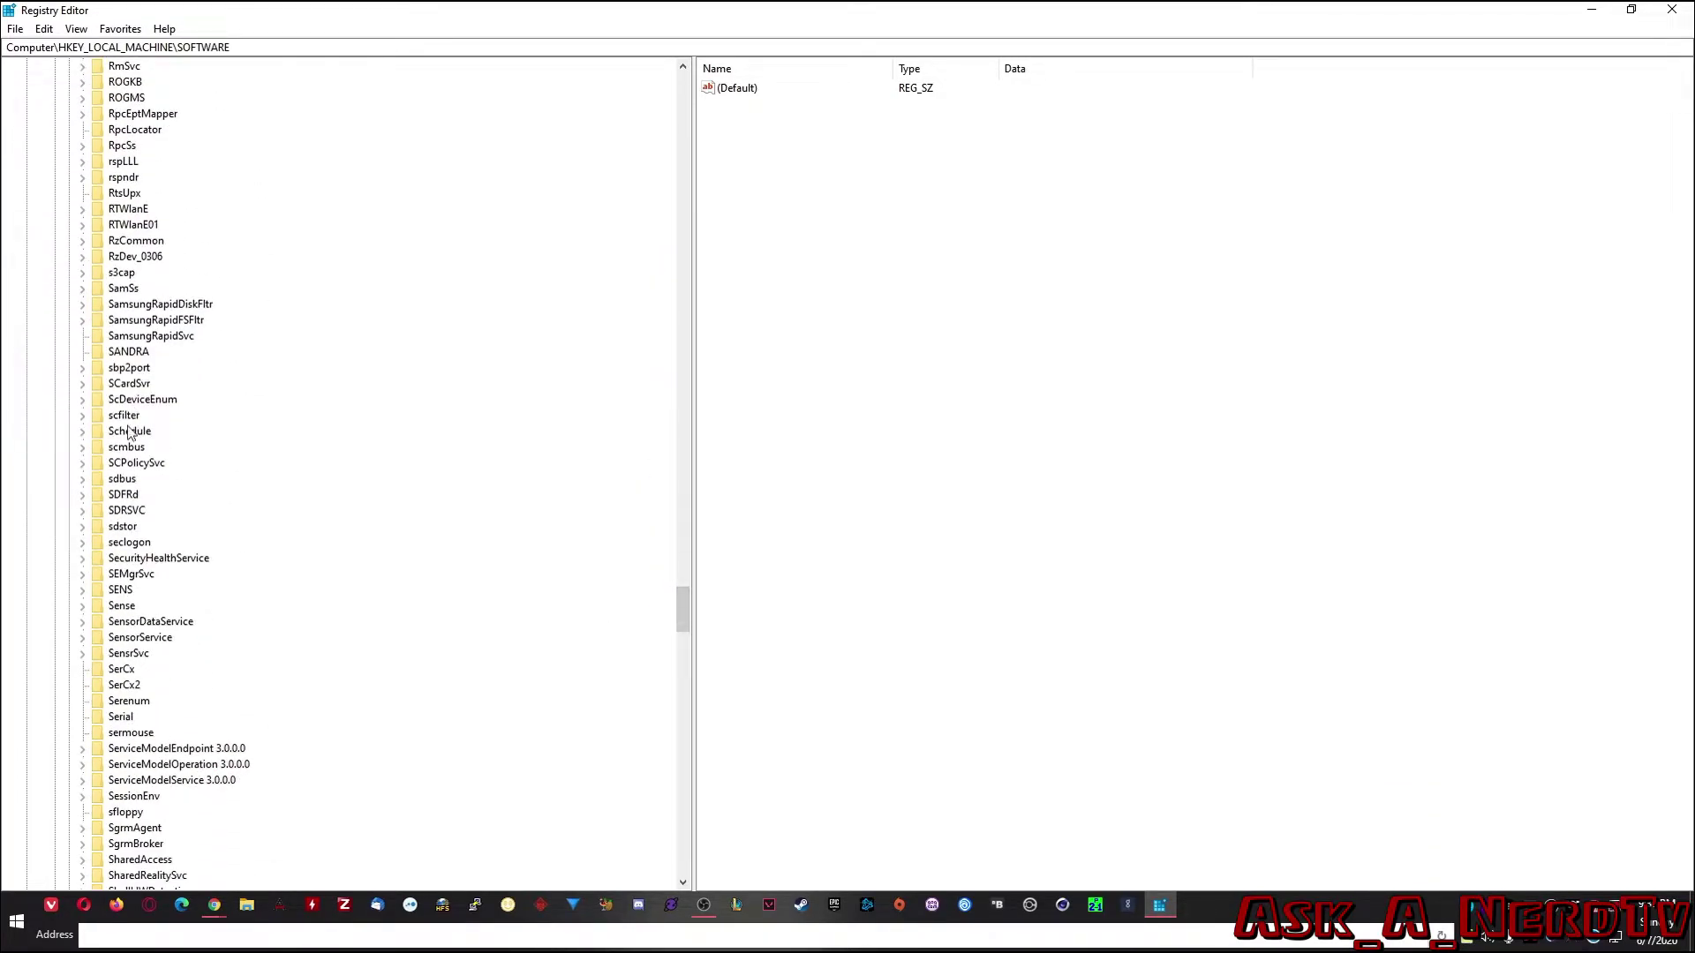
click(124, 561)
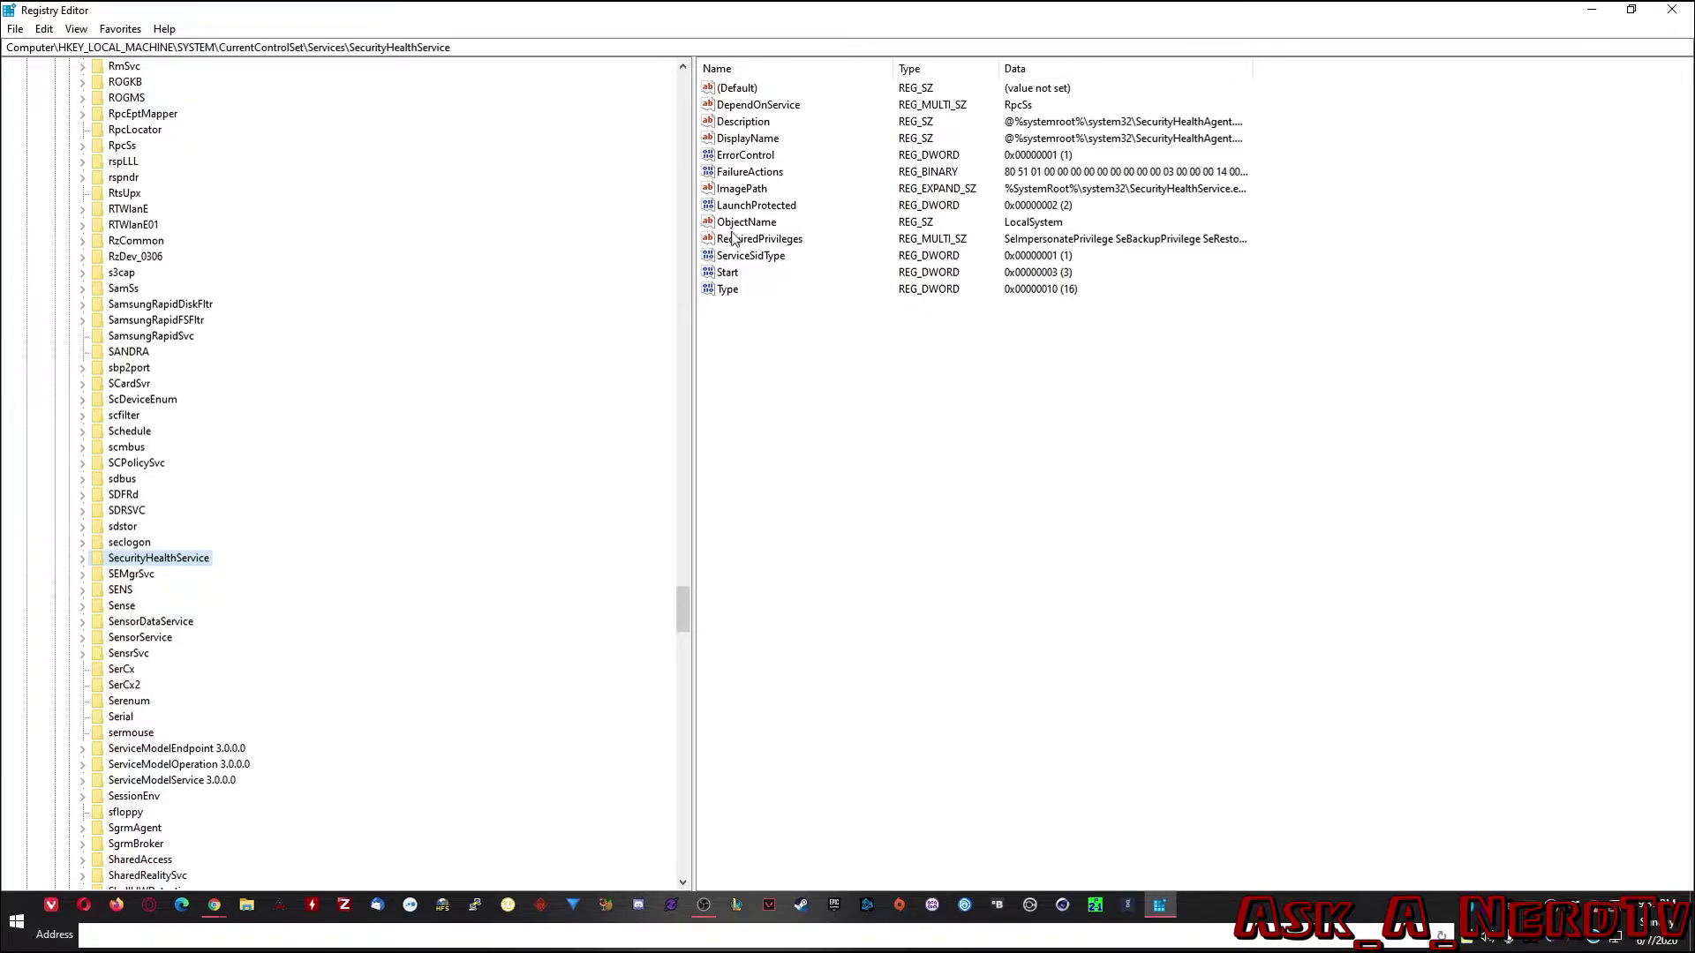
double_click(726, 273)
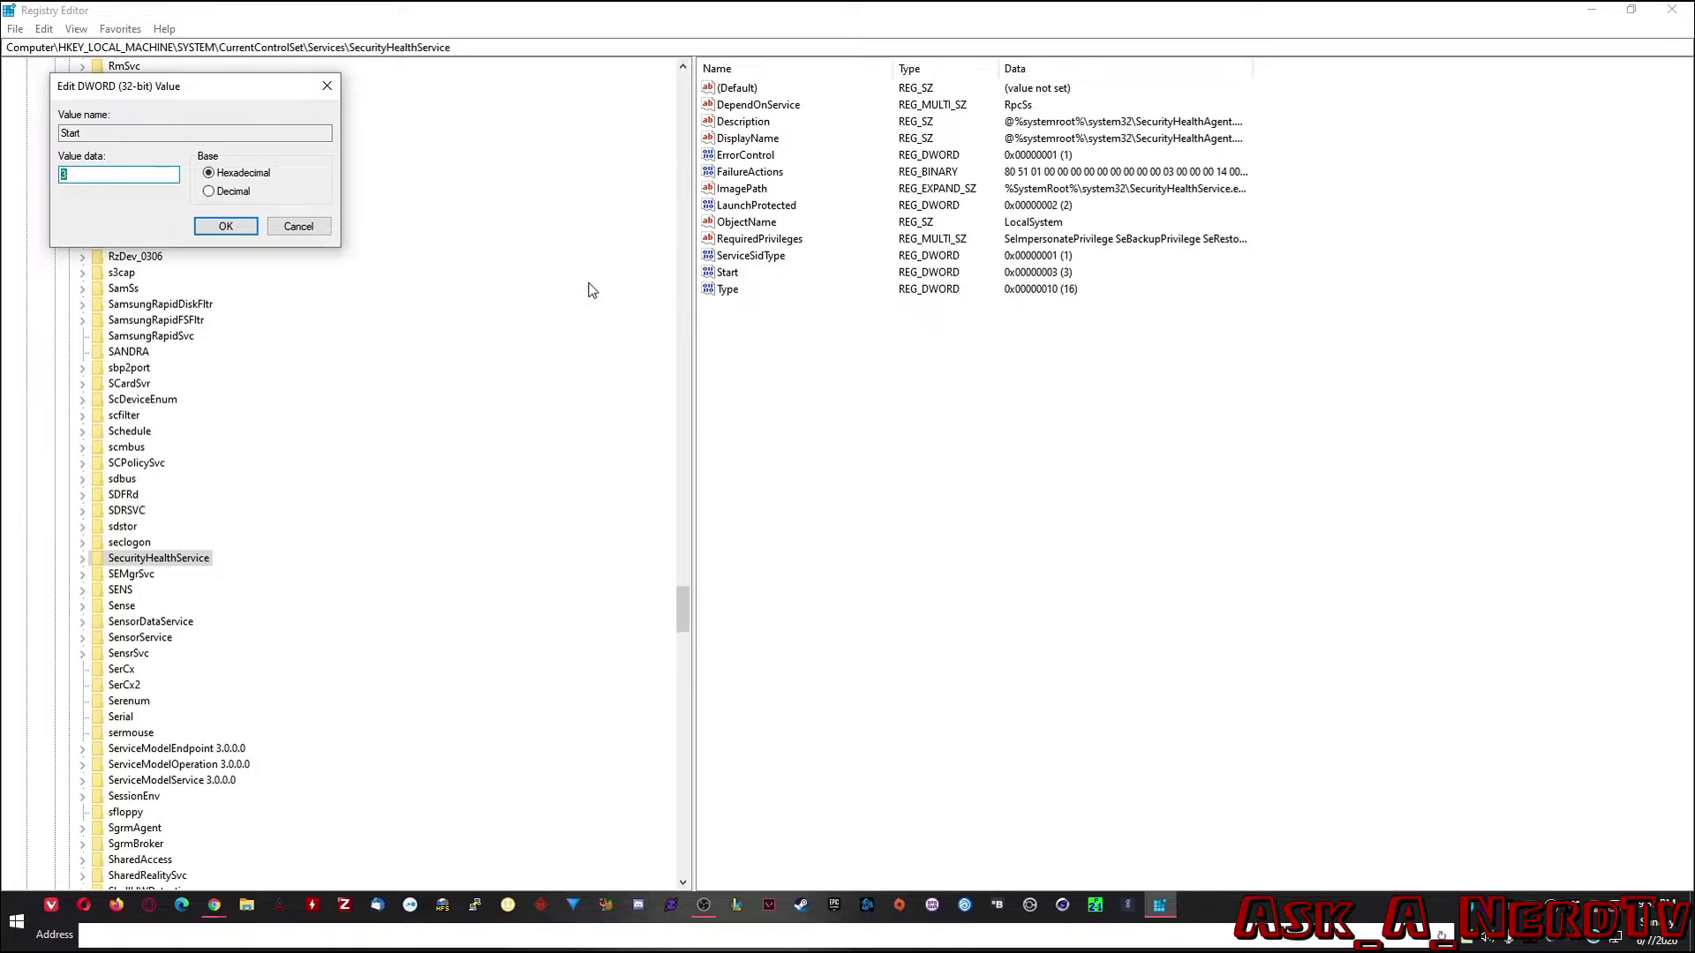
text(4)
click(226, 227)
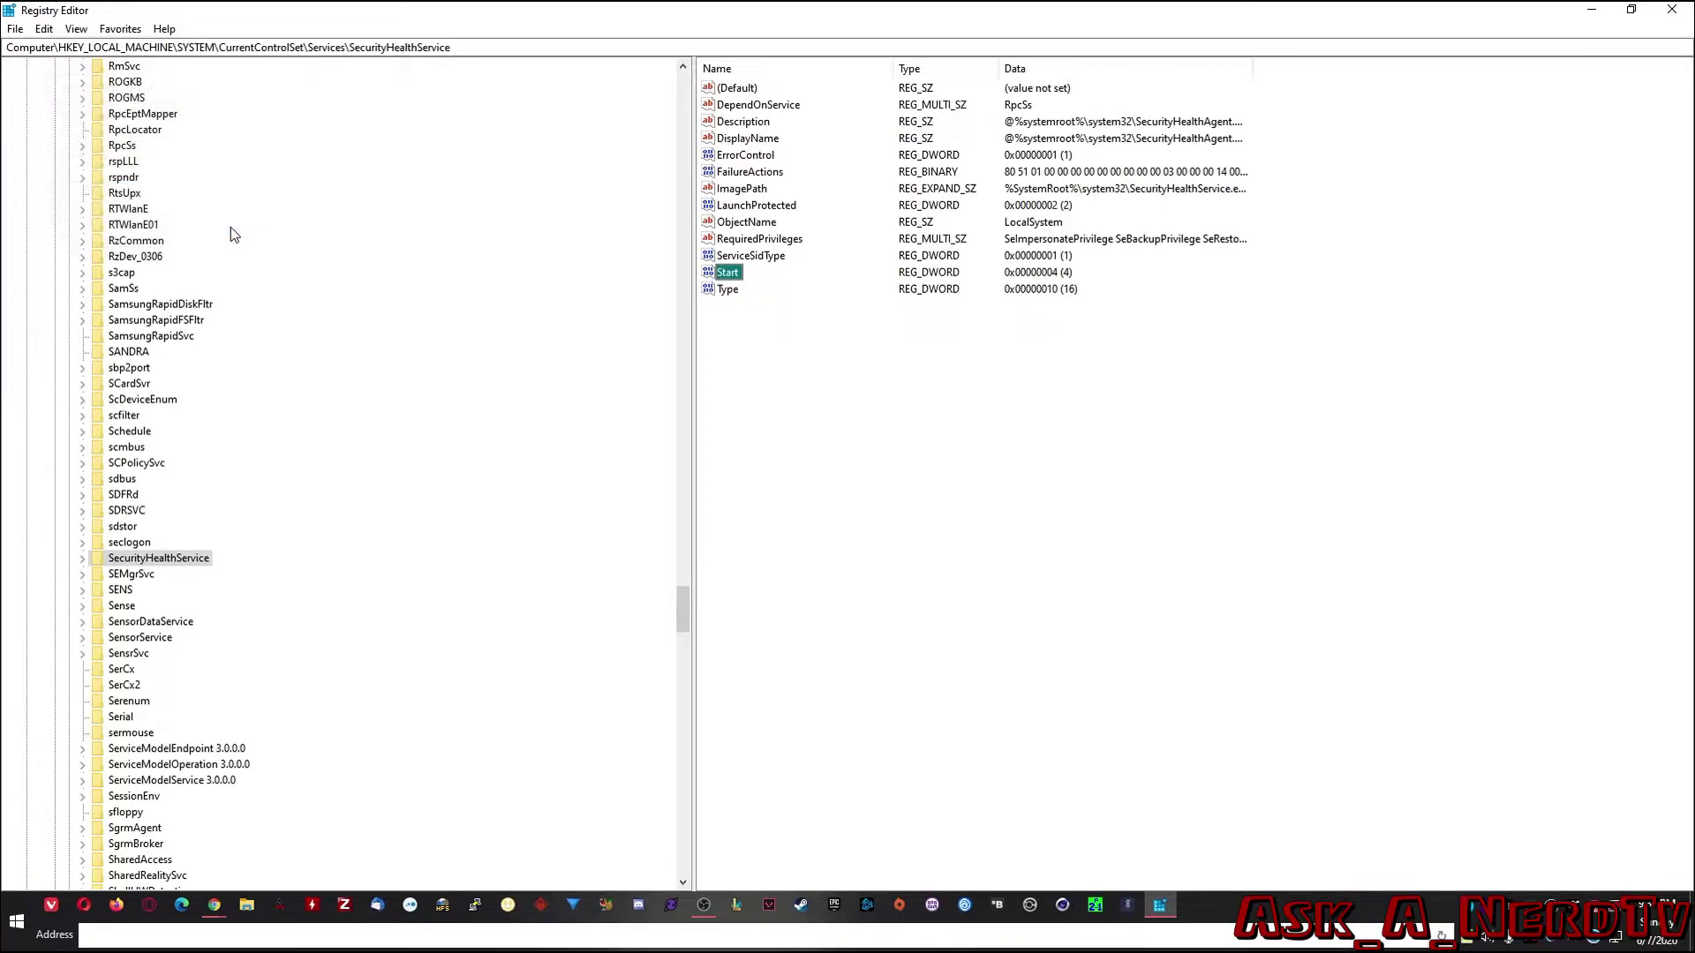
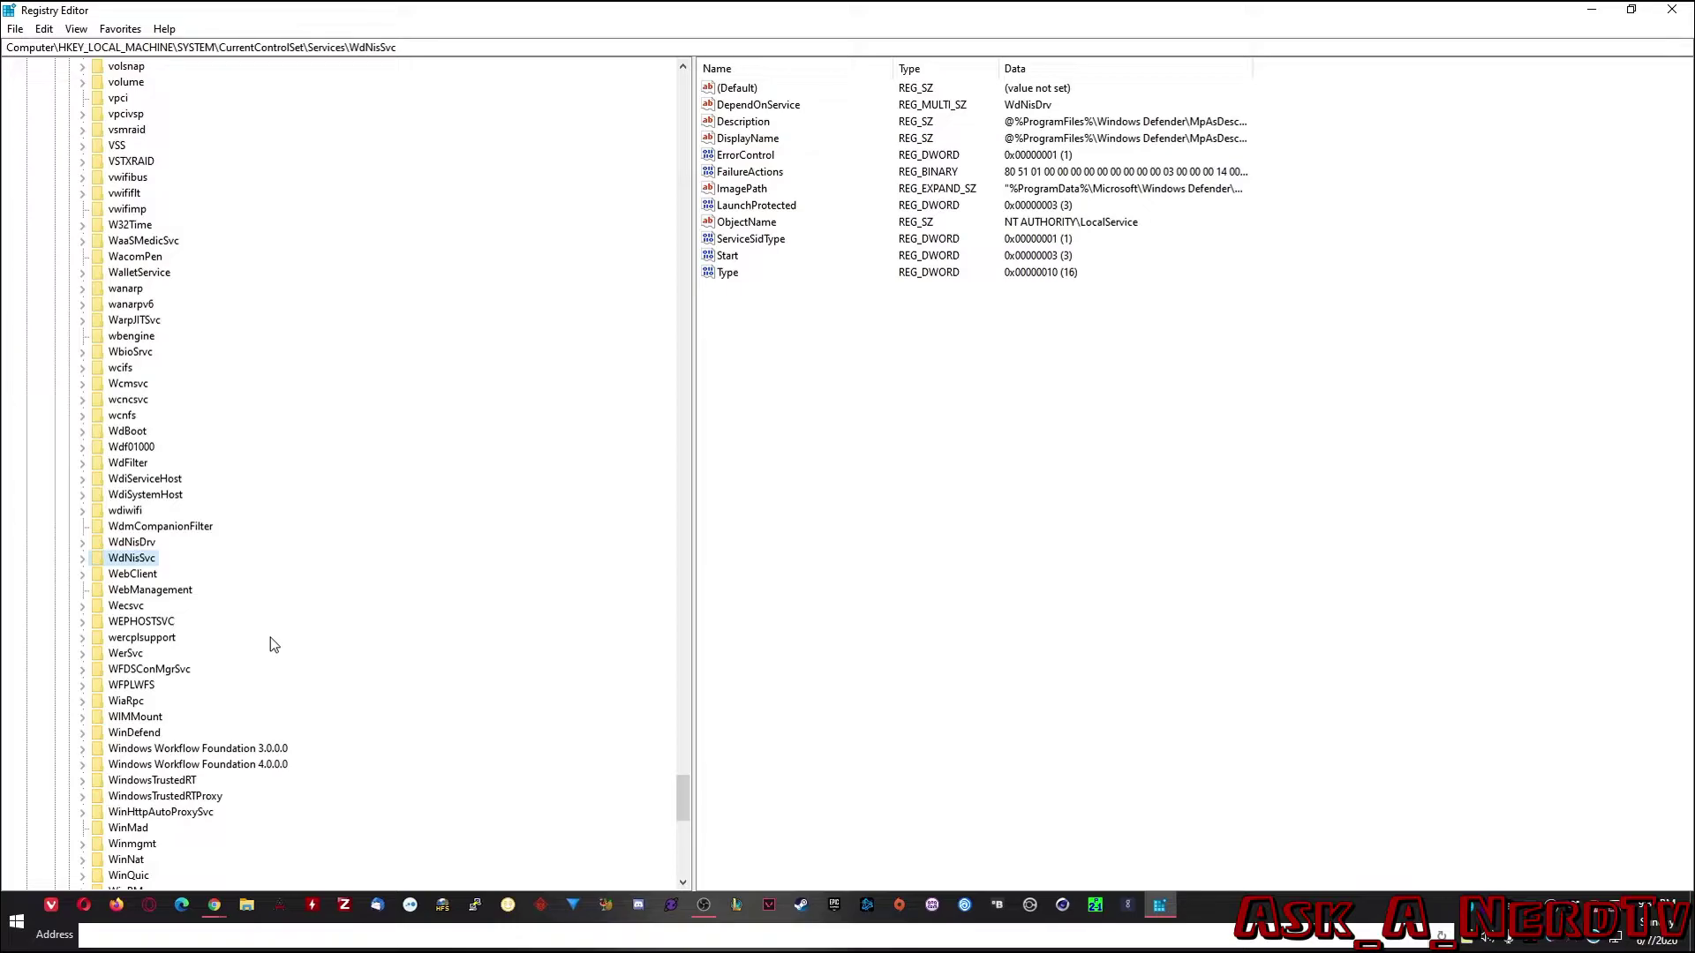
Set the Start value of the WdNisSvc service key to 4.
double_click(729, 257)
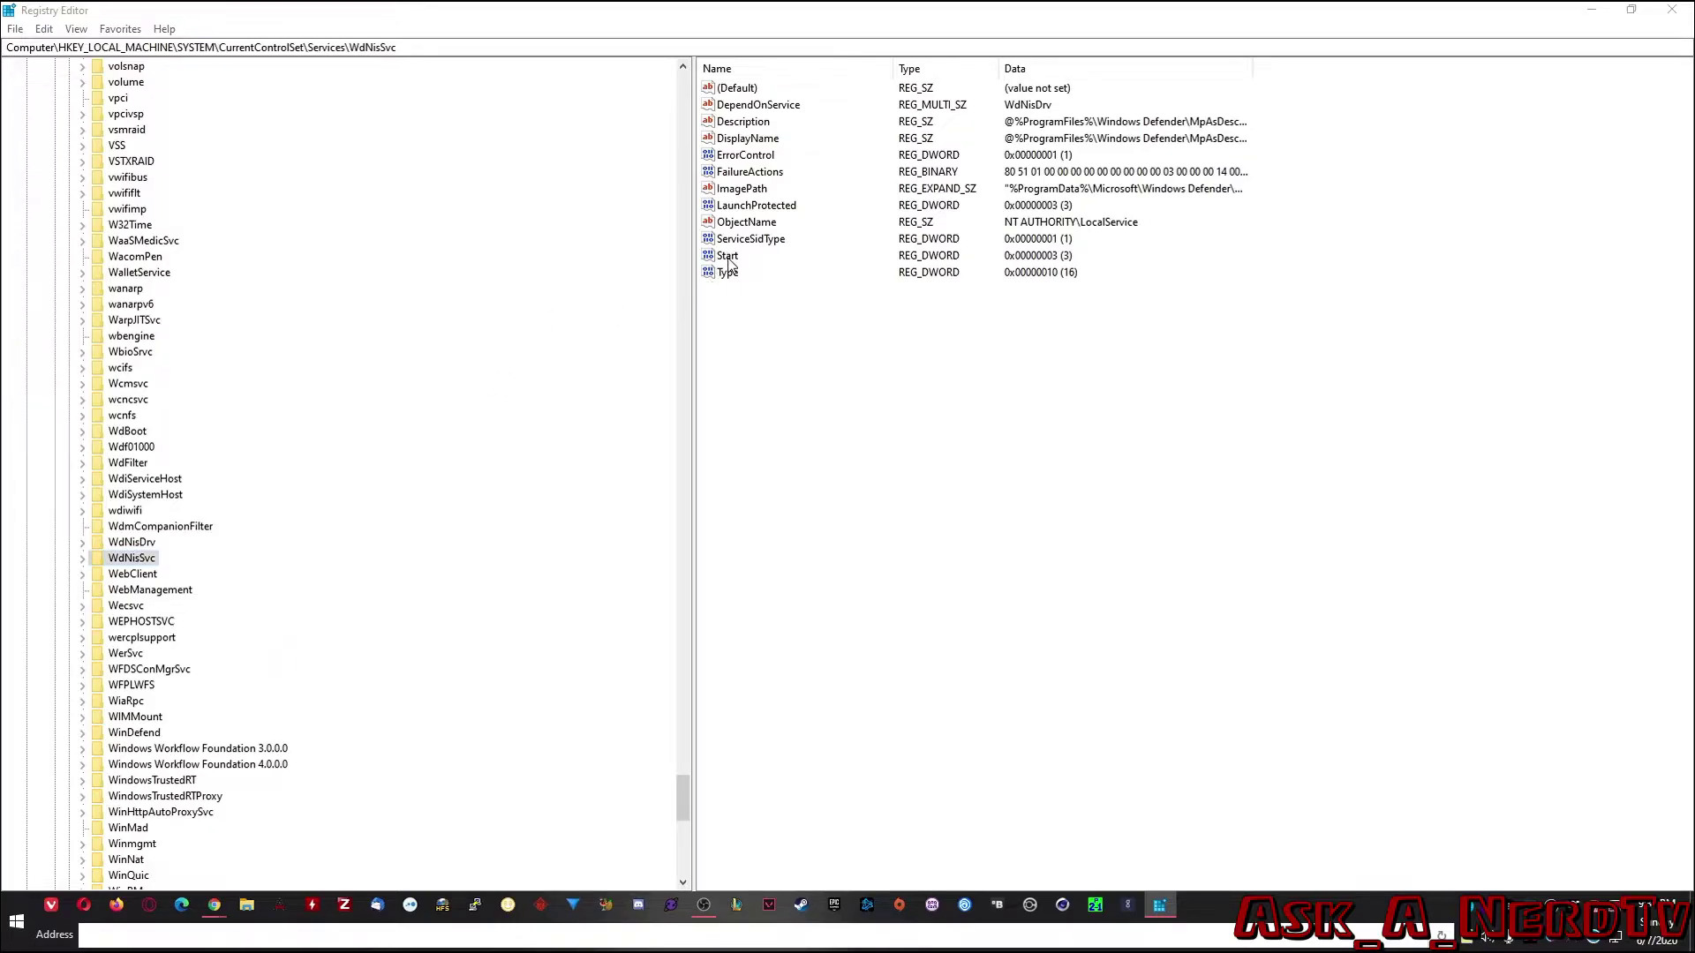
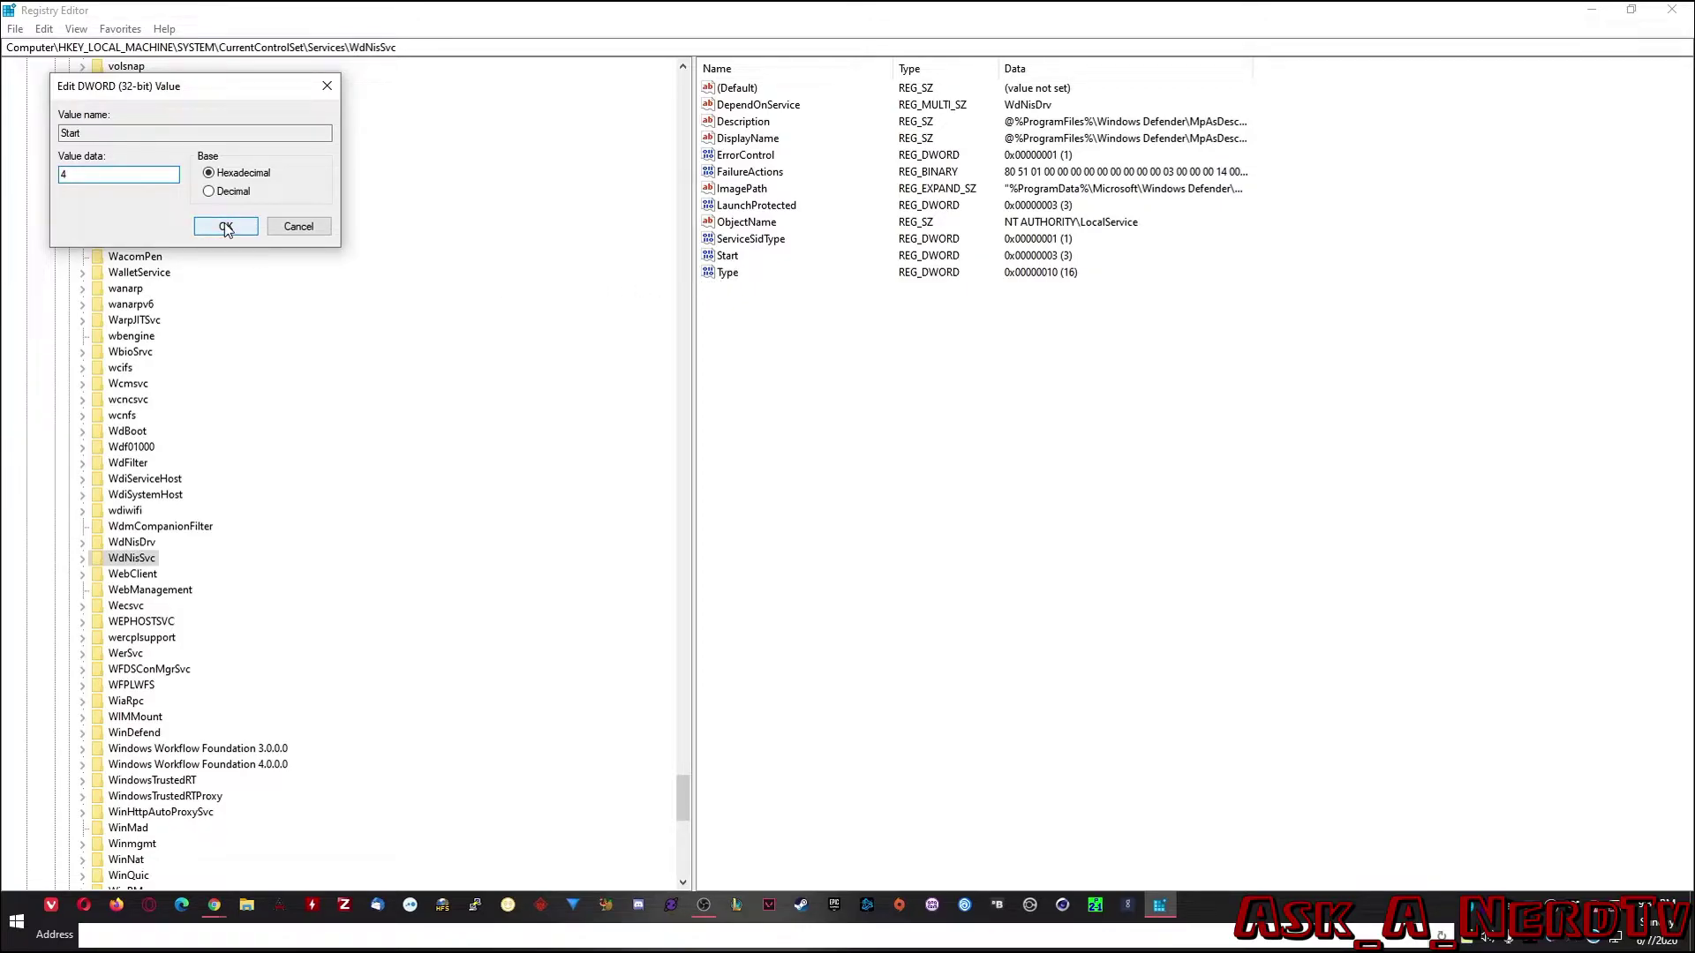
text(4)
click(226, 228)
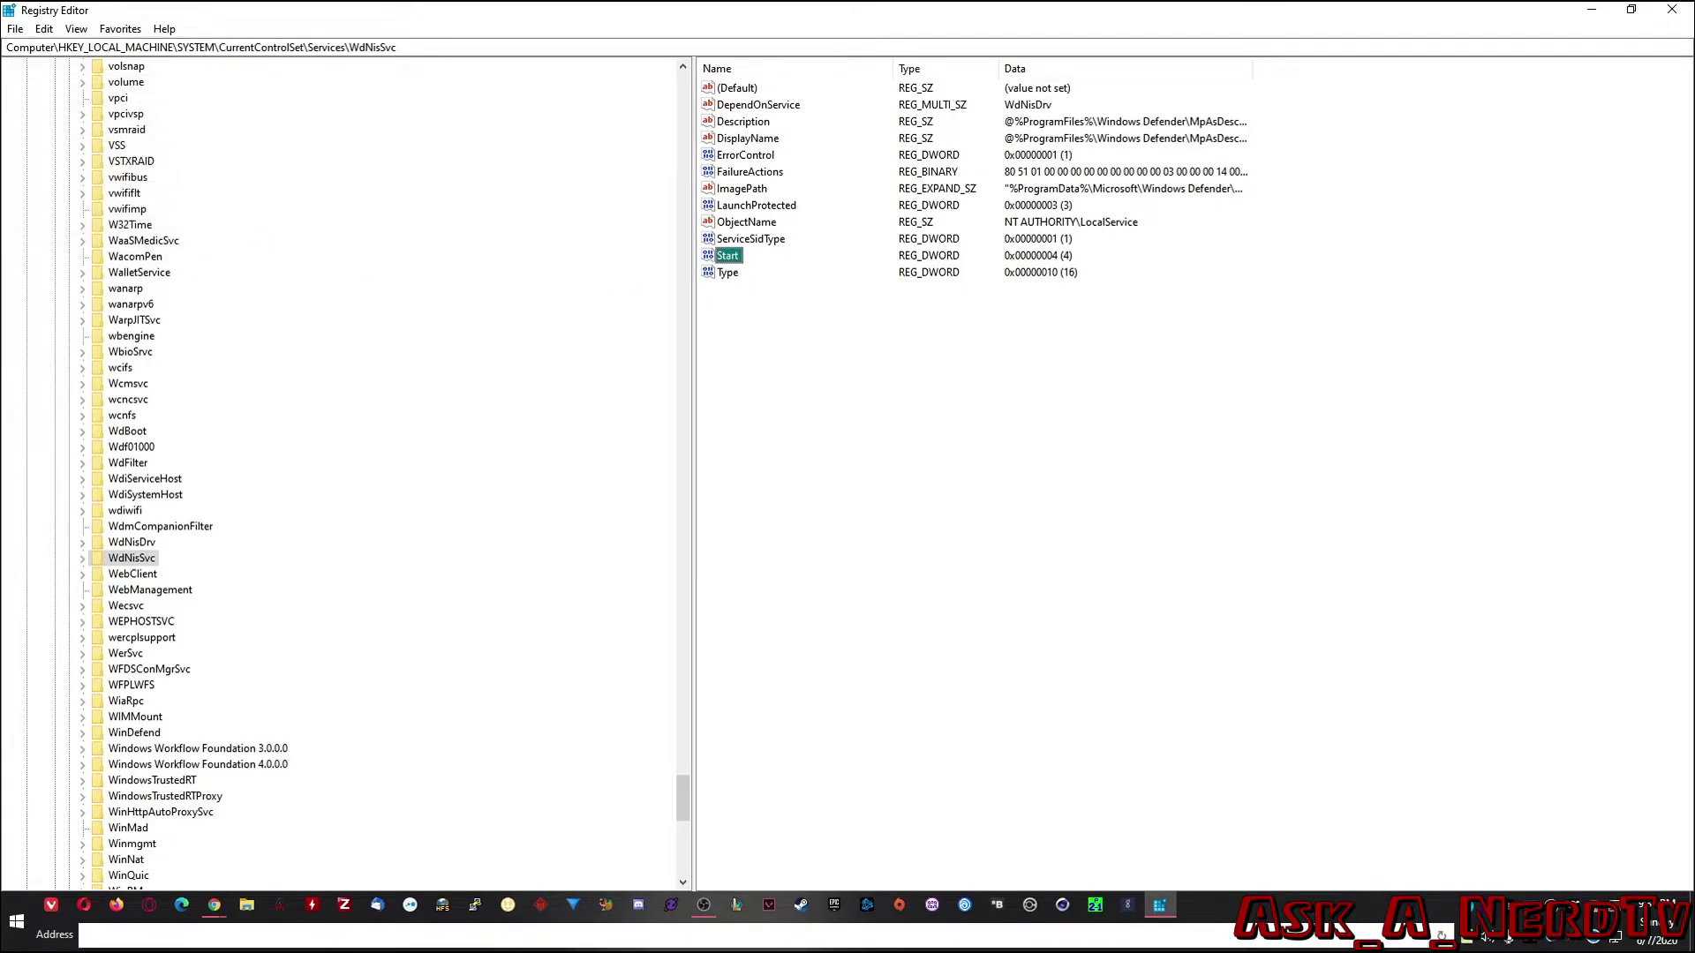
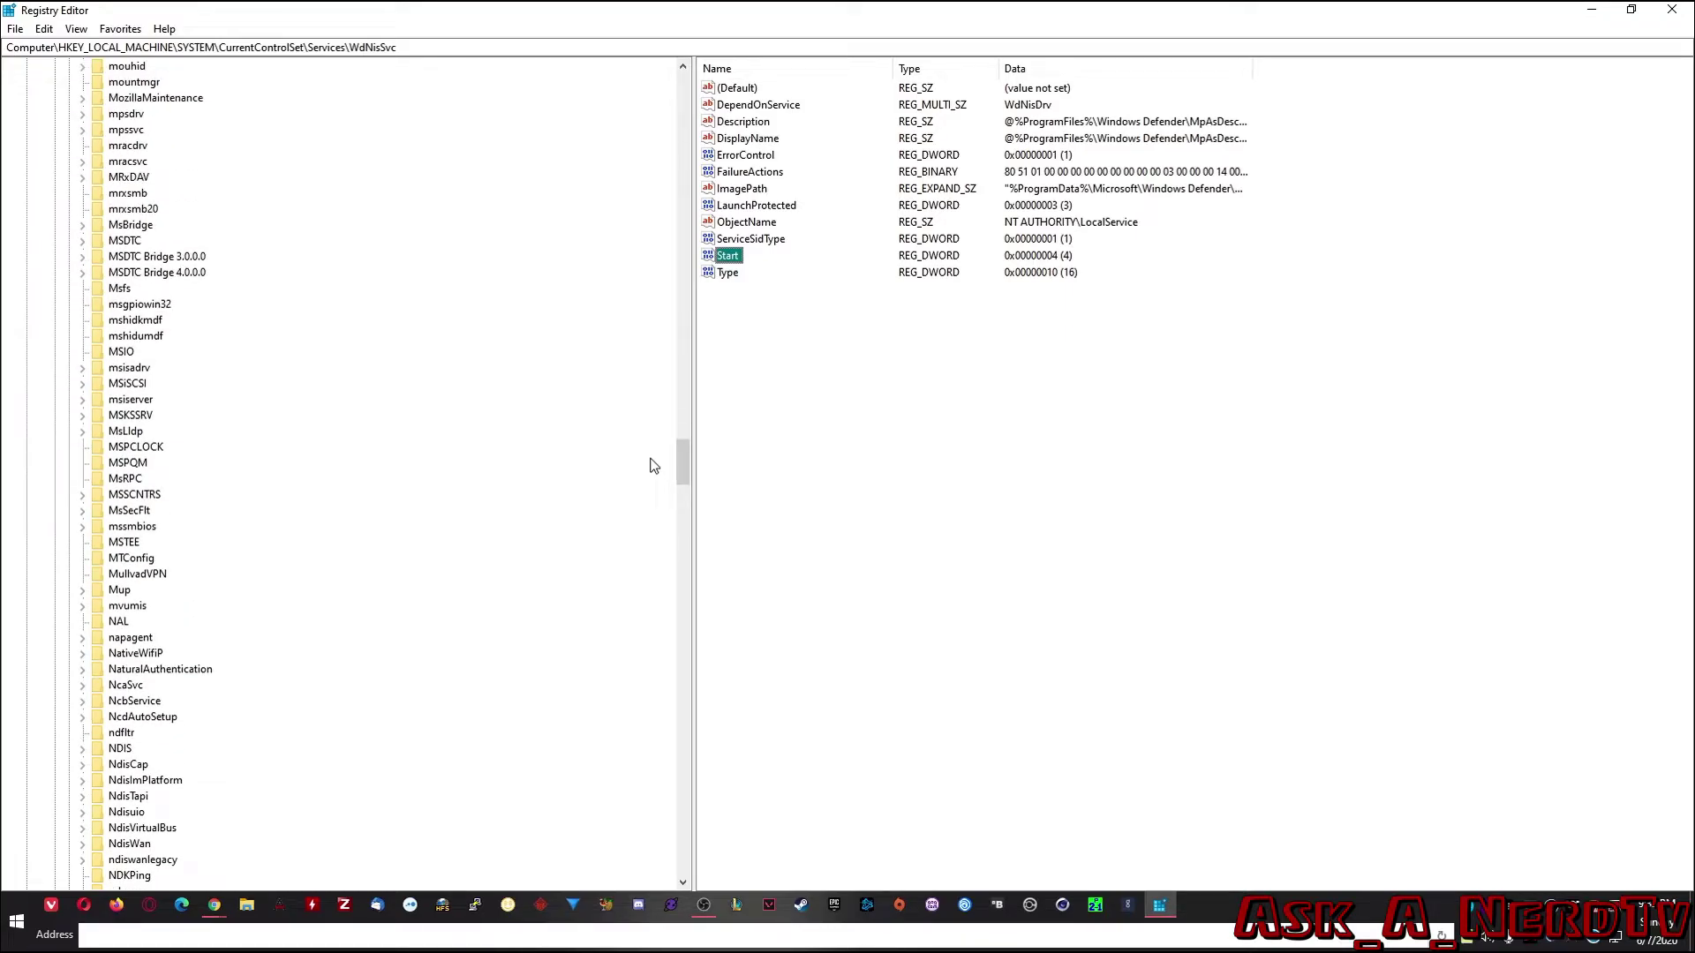
Set the Start value of the mpssvc service key to 4 and close Registry Editor.
click(125, 132)
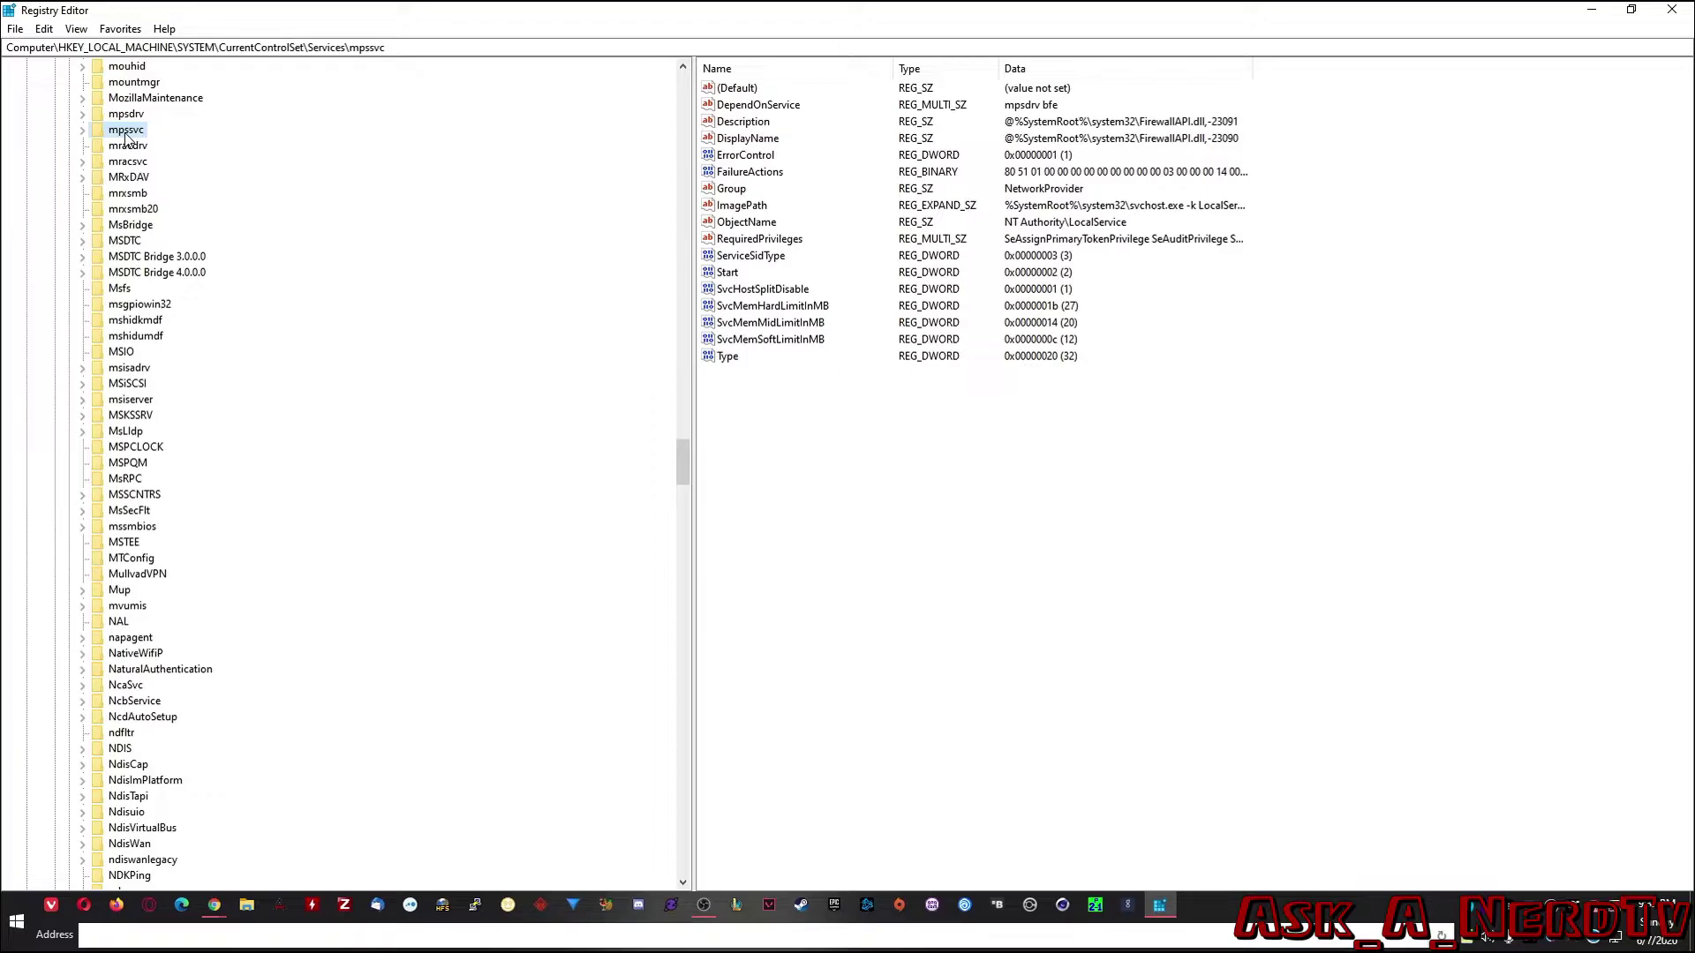
double_click(731, 273)
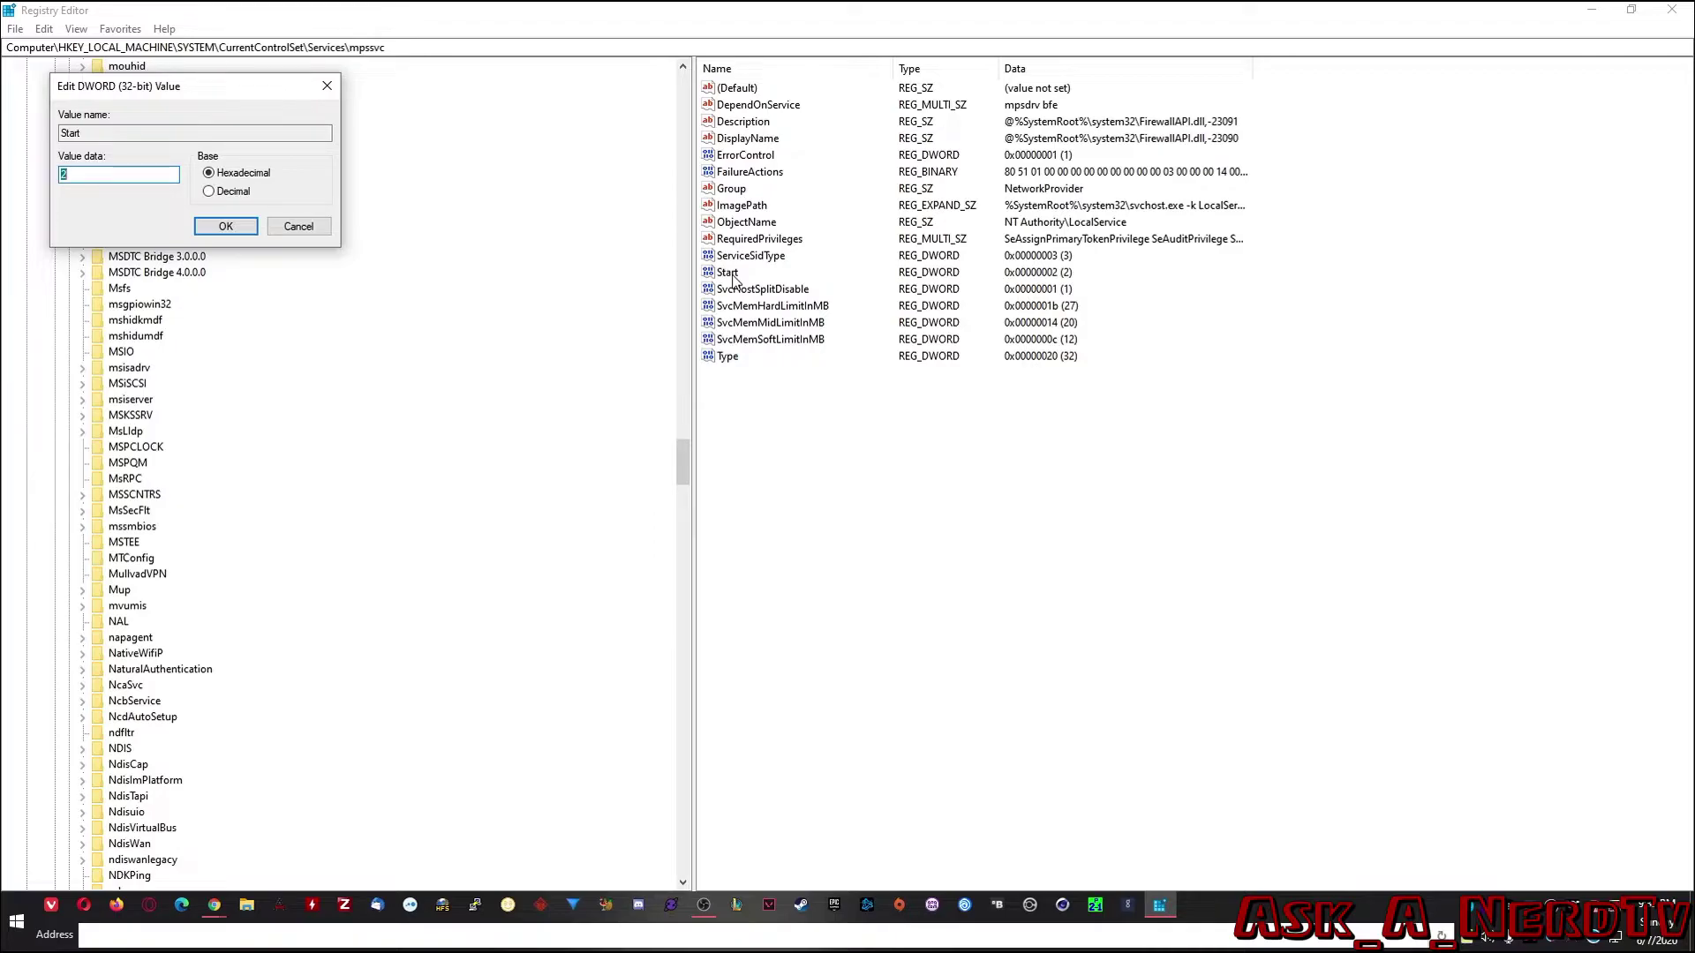
text(4)
click(226, 227)
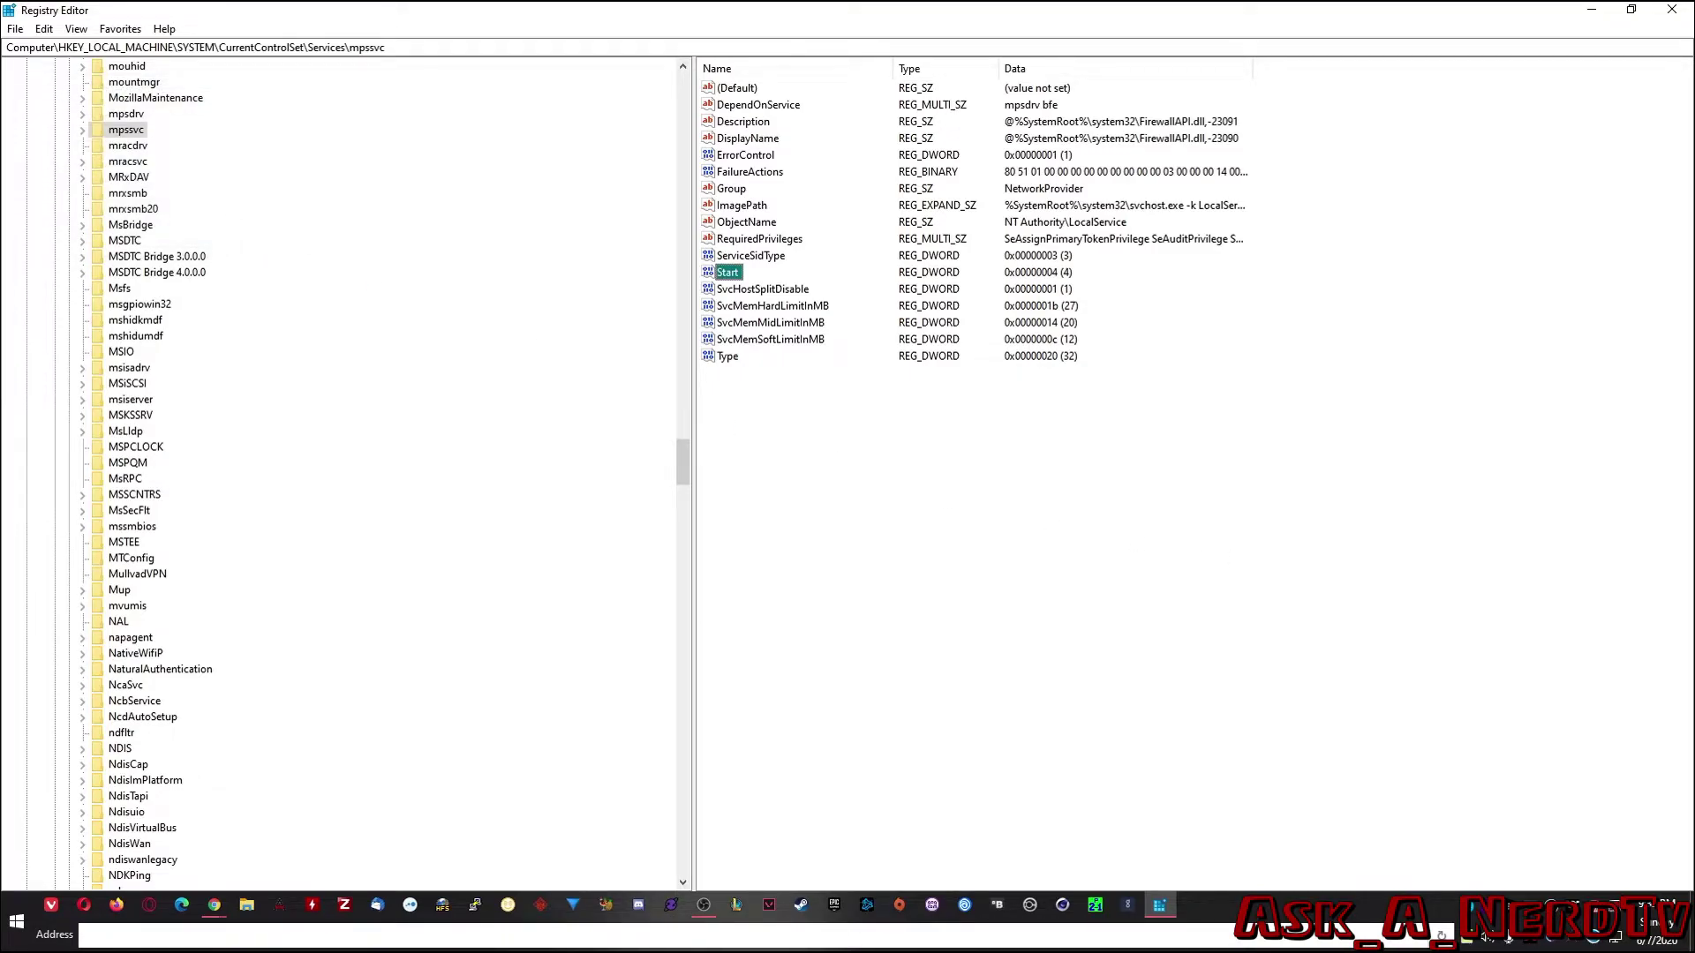
click(1671, 9)
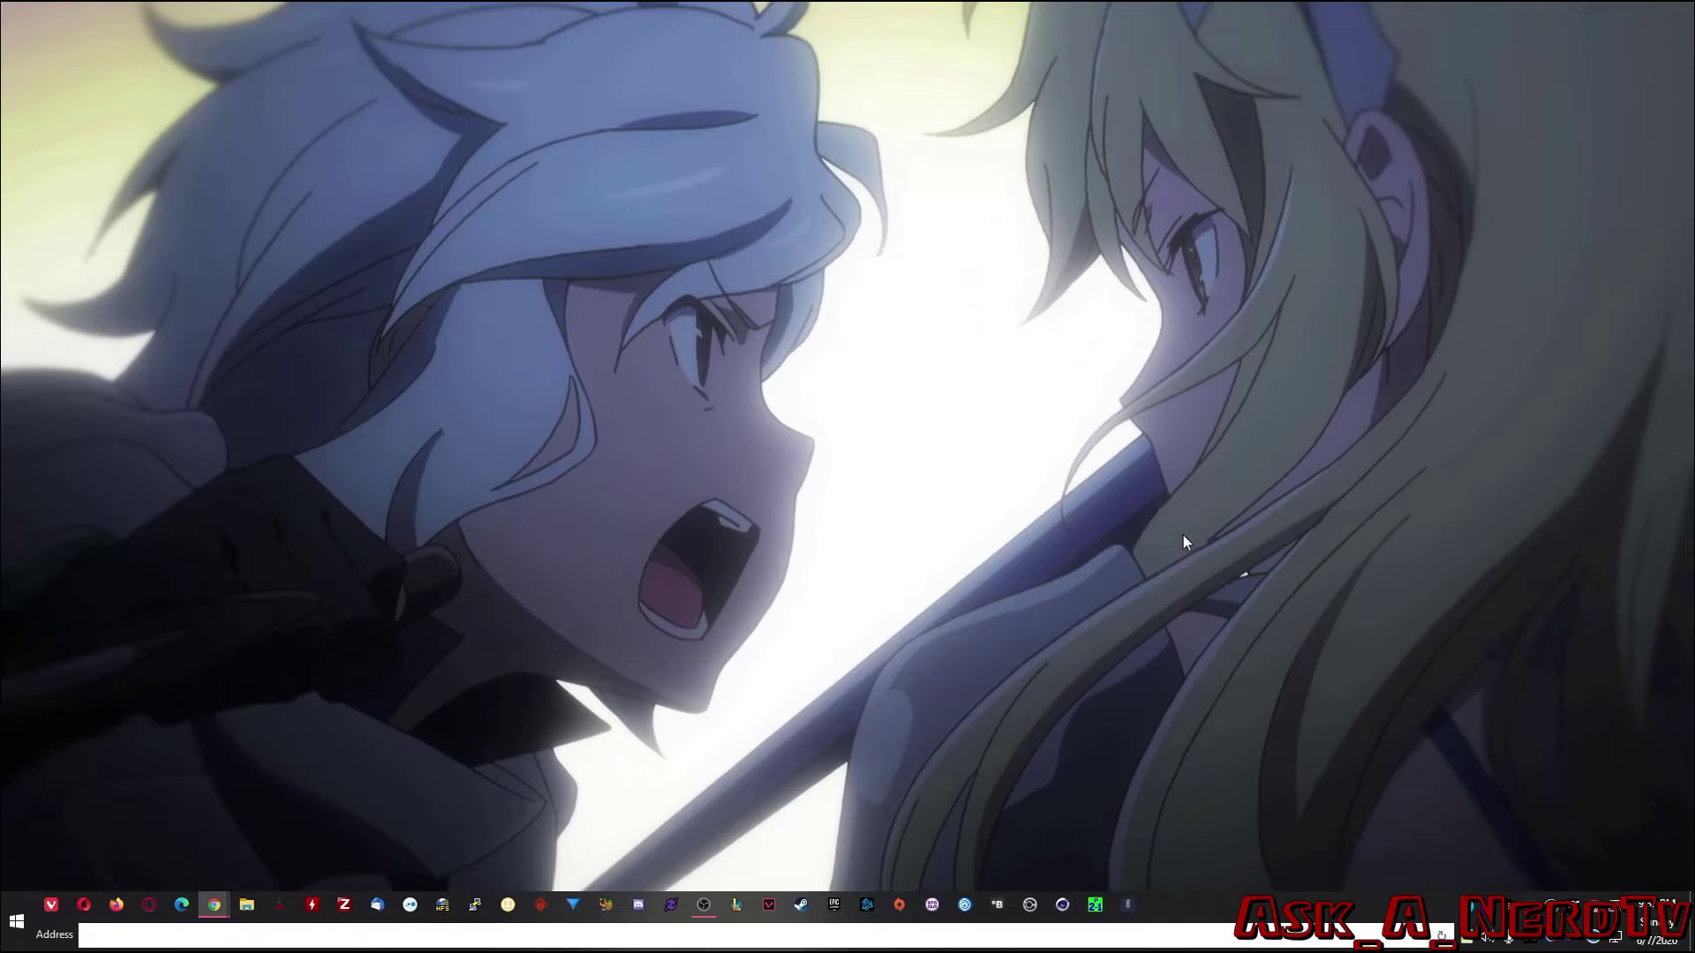
Enter shutdown -f -r -t 00 as the command to run for a forced, immediate restart of the computer.
right_click(15, 922)
mouse_move(90, 870)
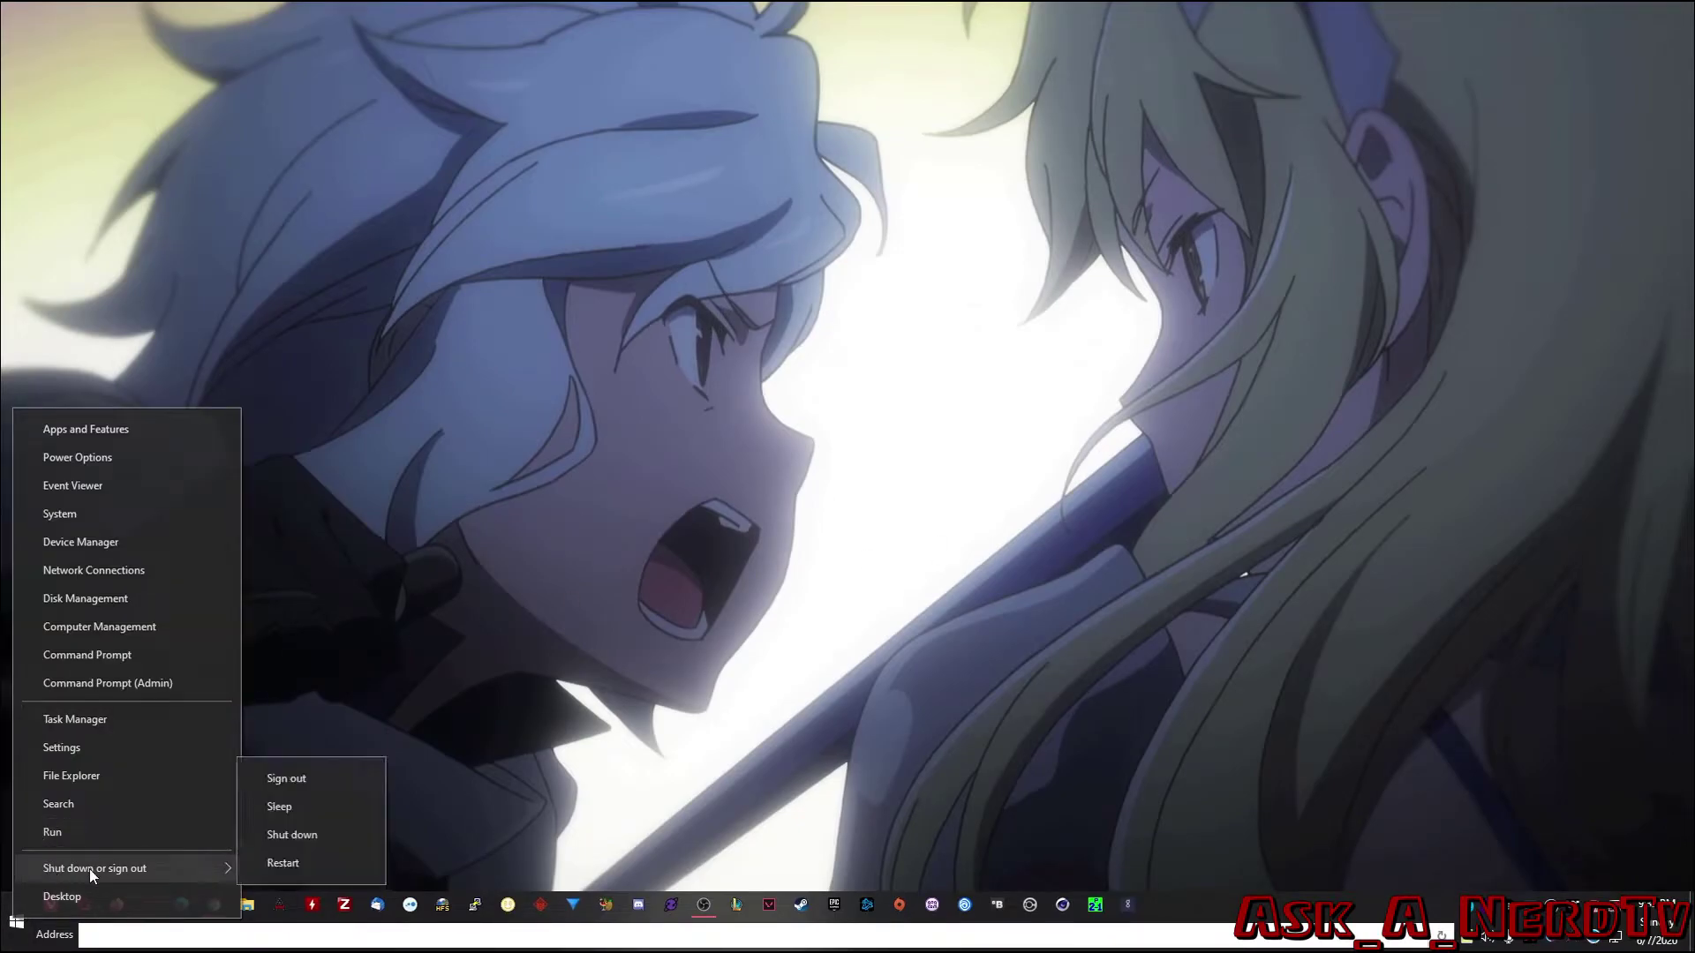
click(124, 834)
text(shutdown -f -r -t 00)
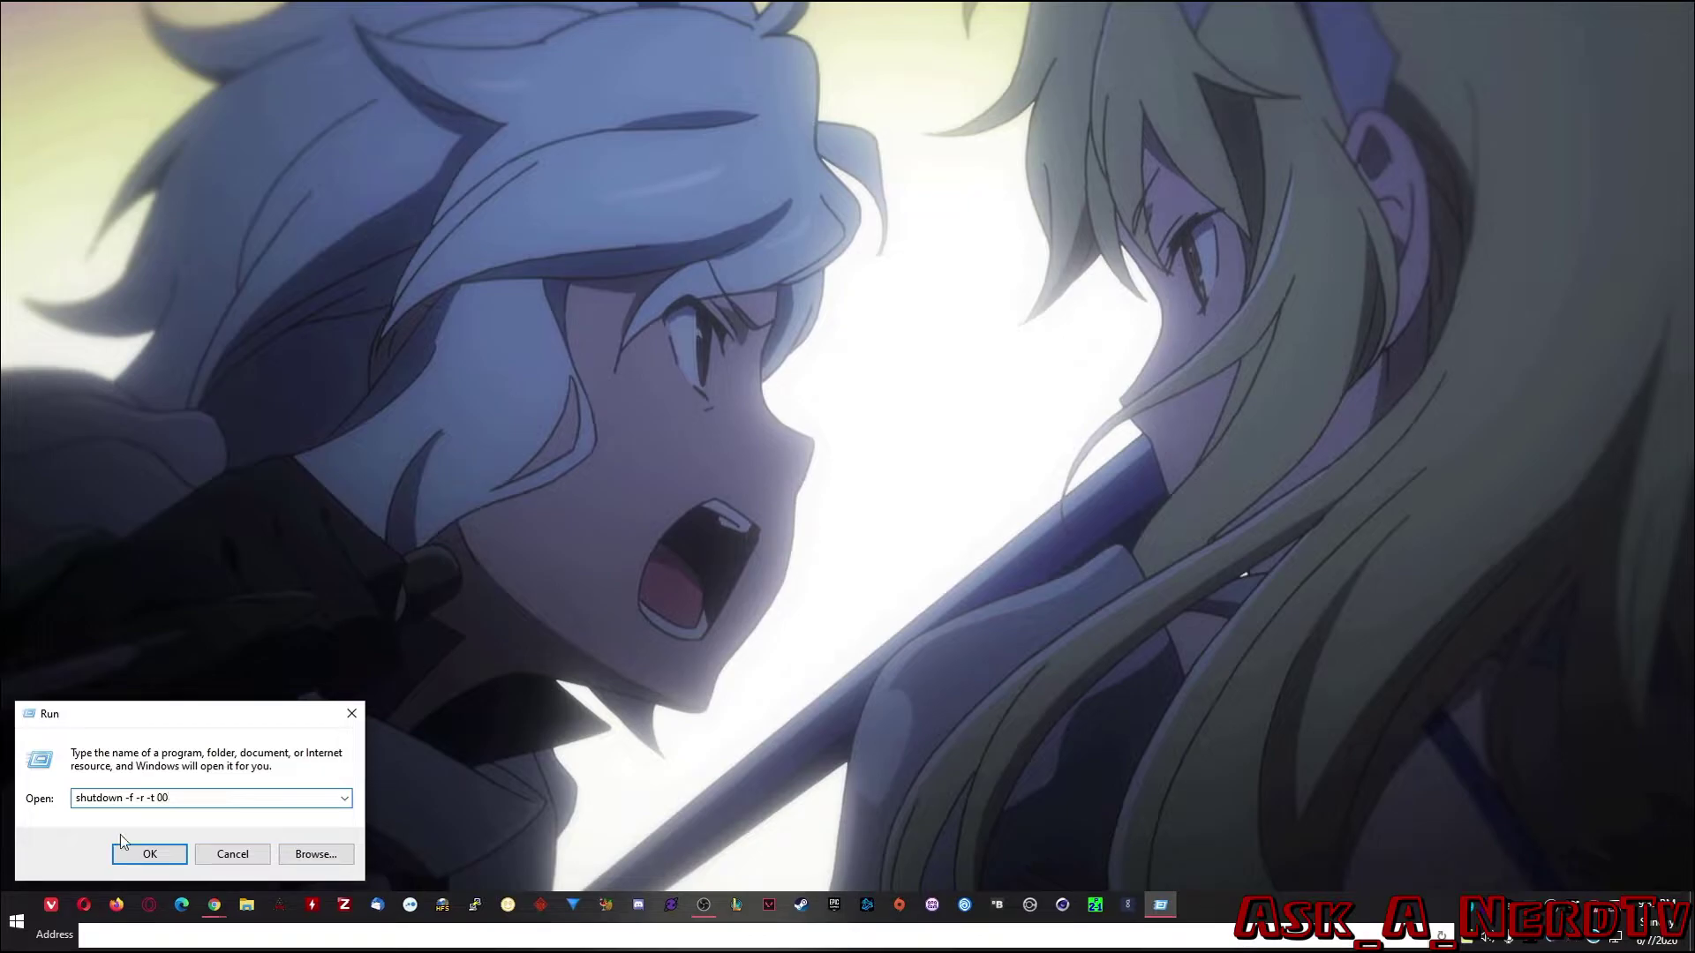
drag(128, 798, 156, 793)
click(187, 798)
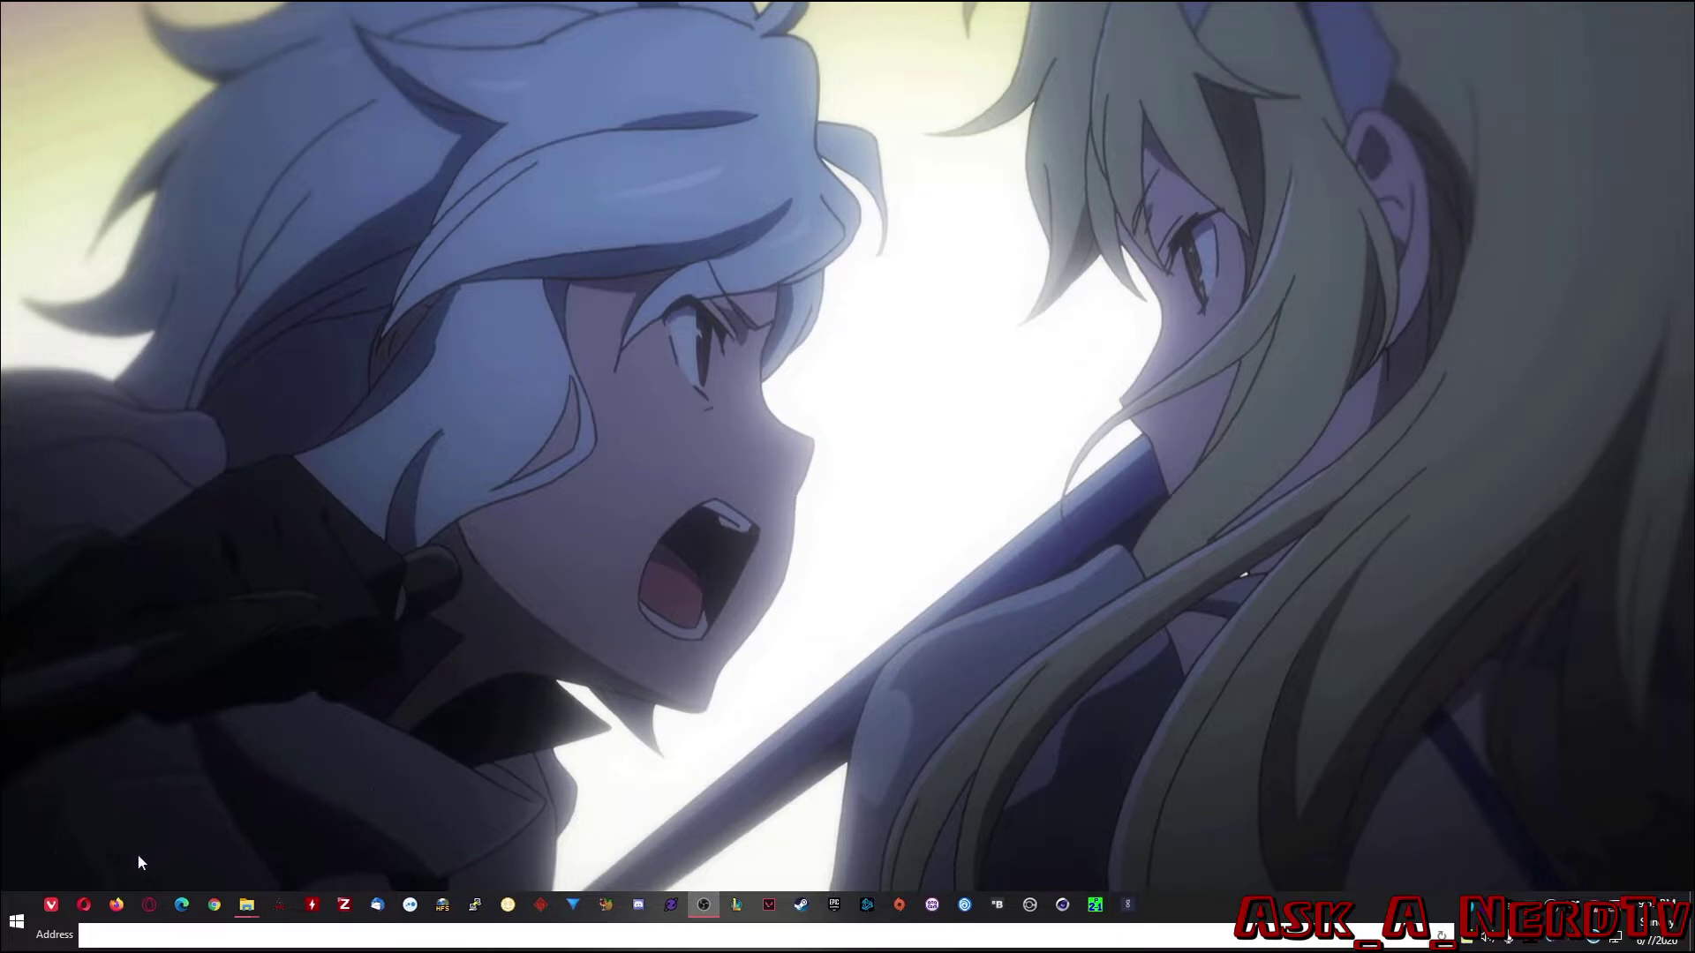
Launch the Local Group Policy Editor by running gpedit.msc, maximize its window and widen the tree pane.
right_click(17, 919)
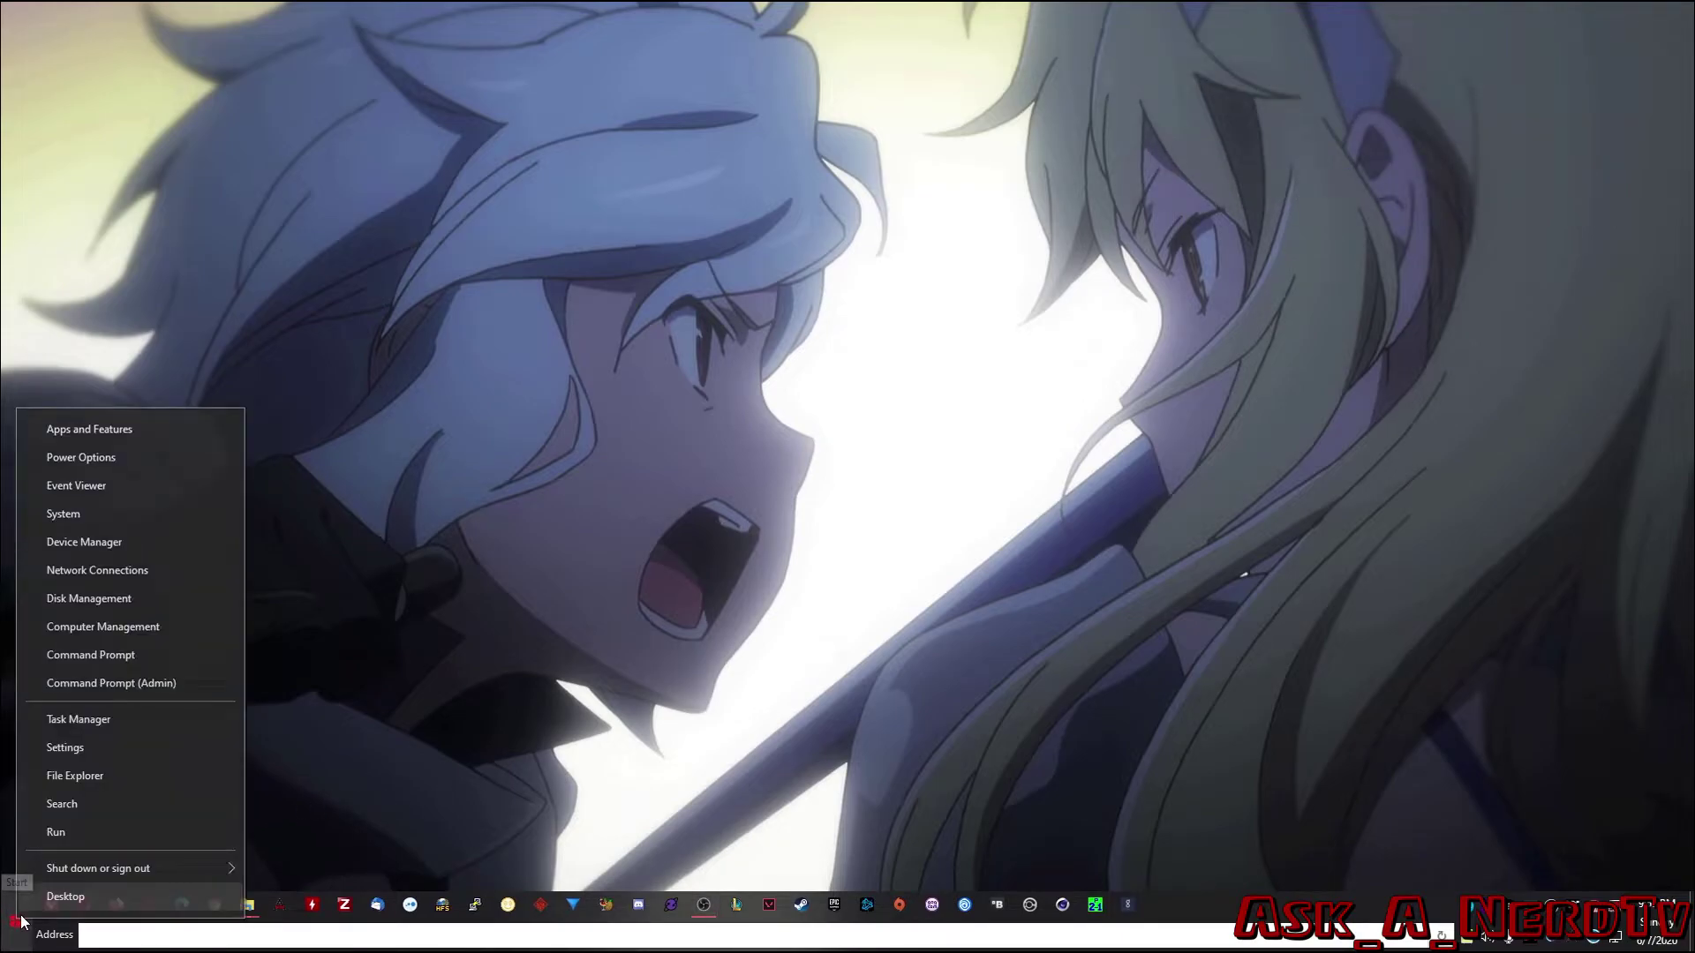
click(72, 833)
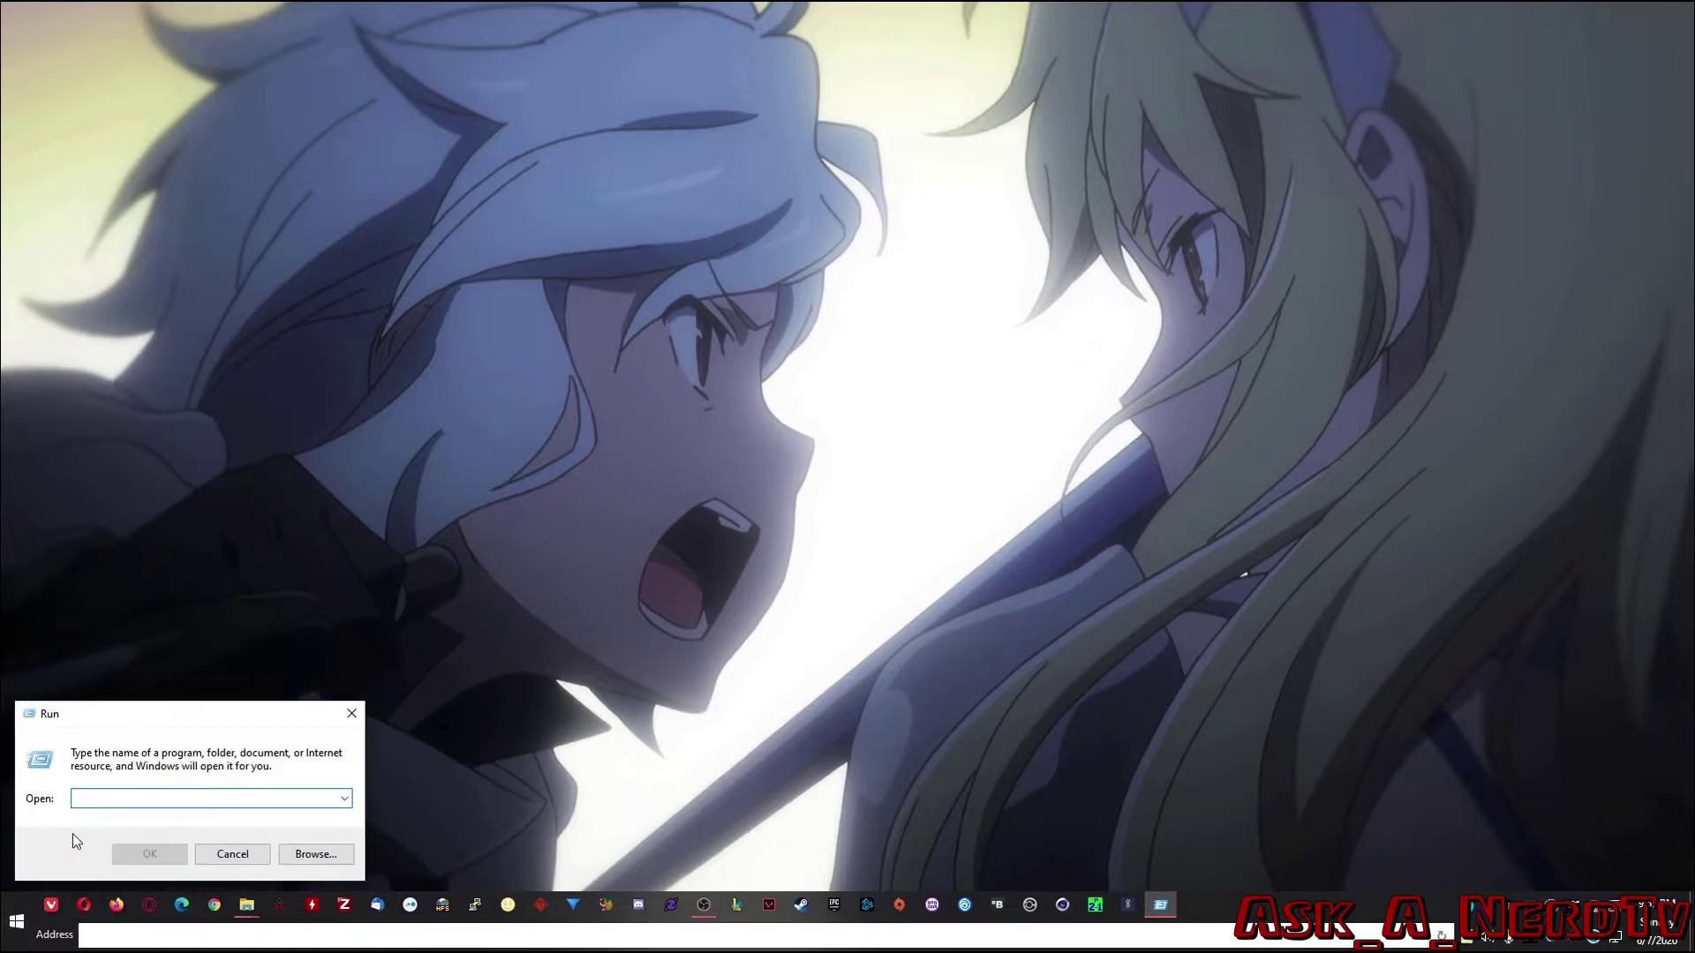
text(gped)
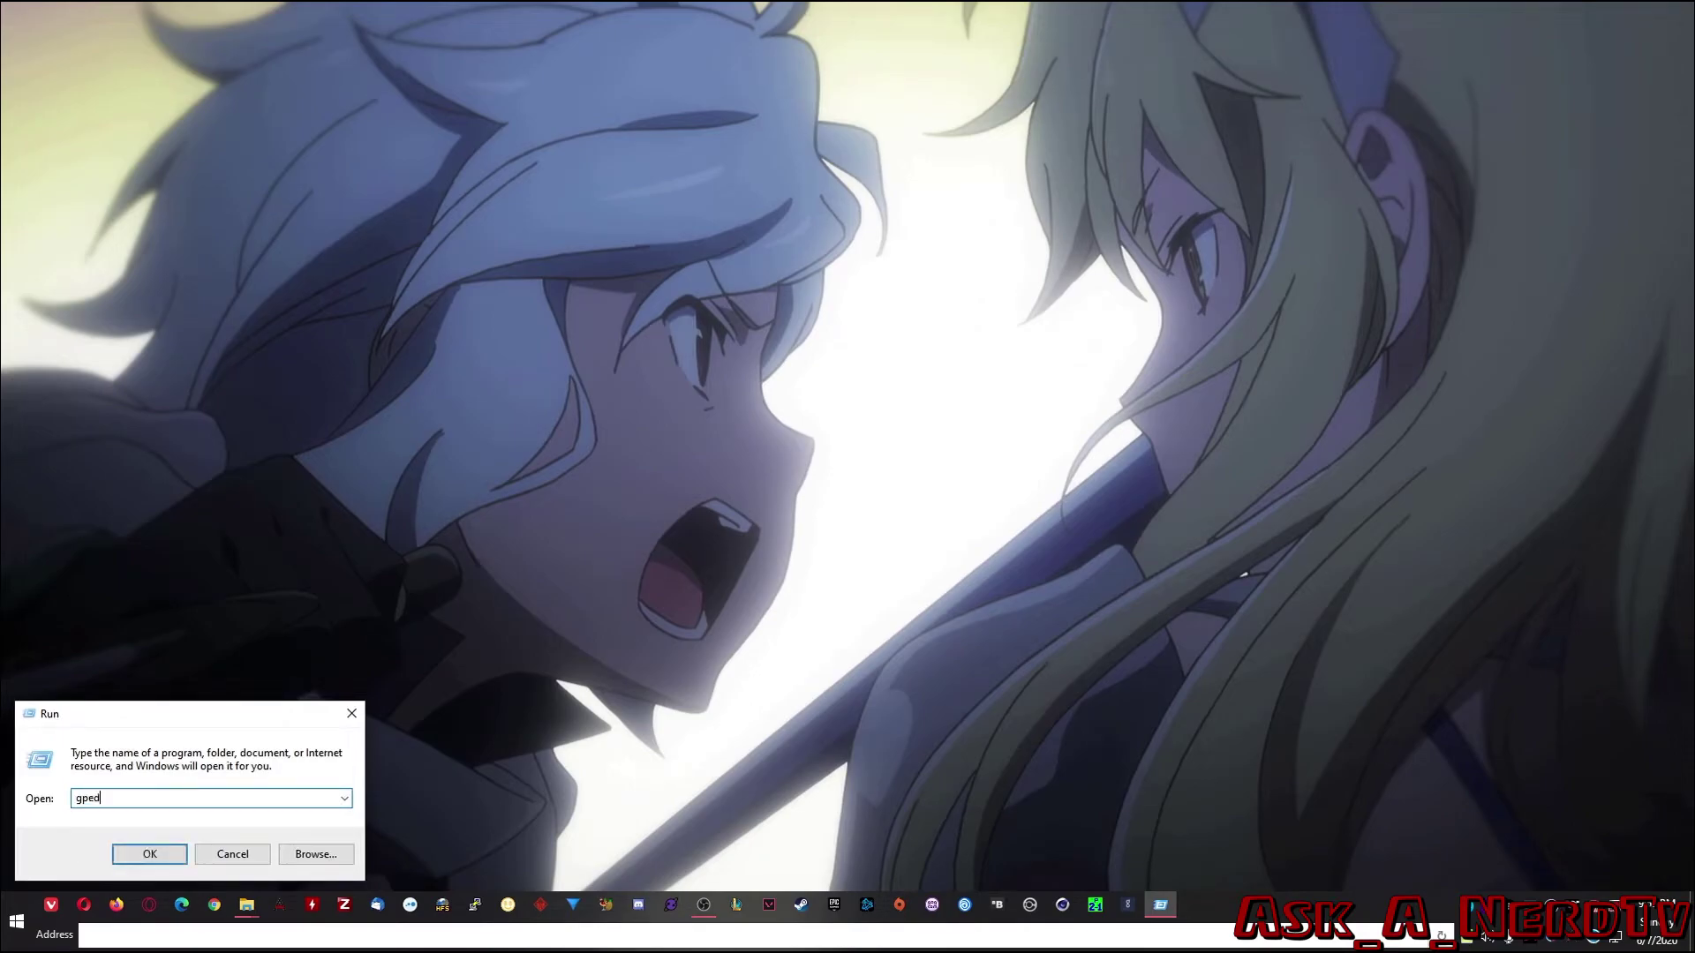
text(it.msc)
key(Return)
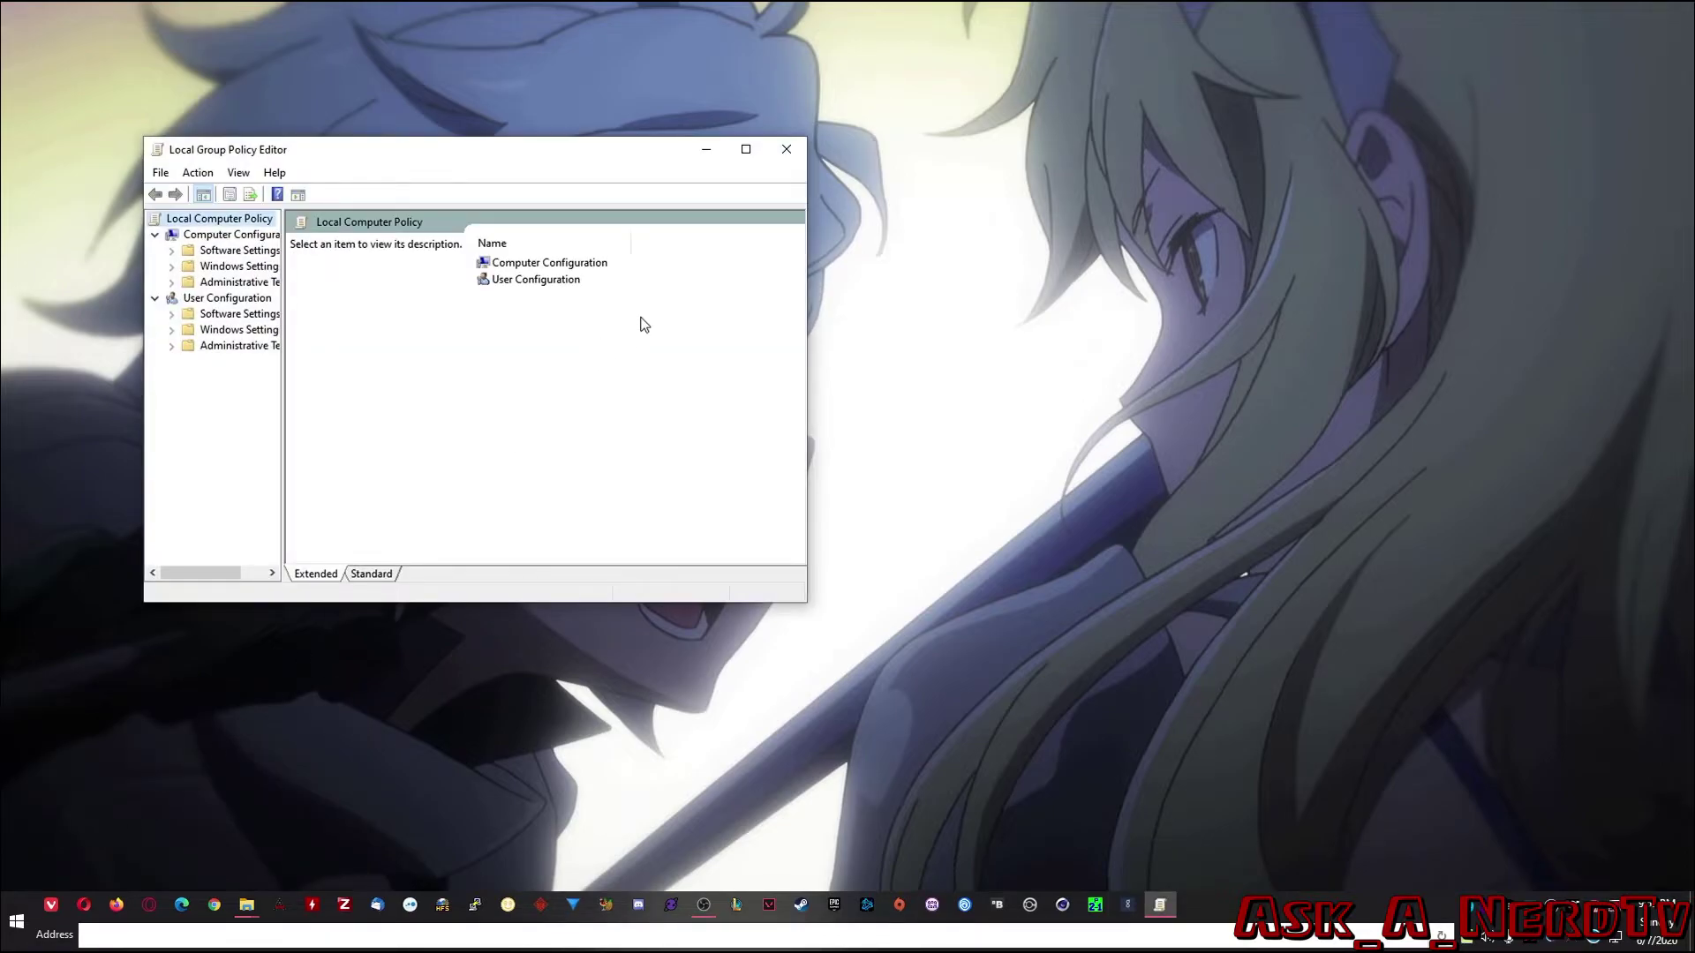
click(746, 149)
drag(140, 531, 256, 541)
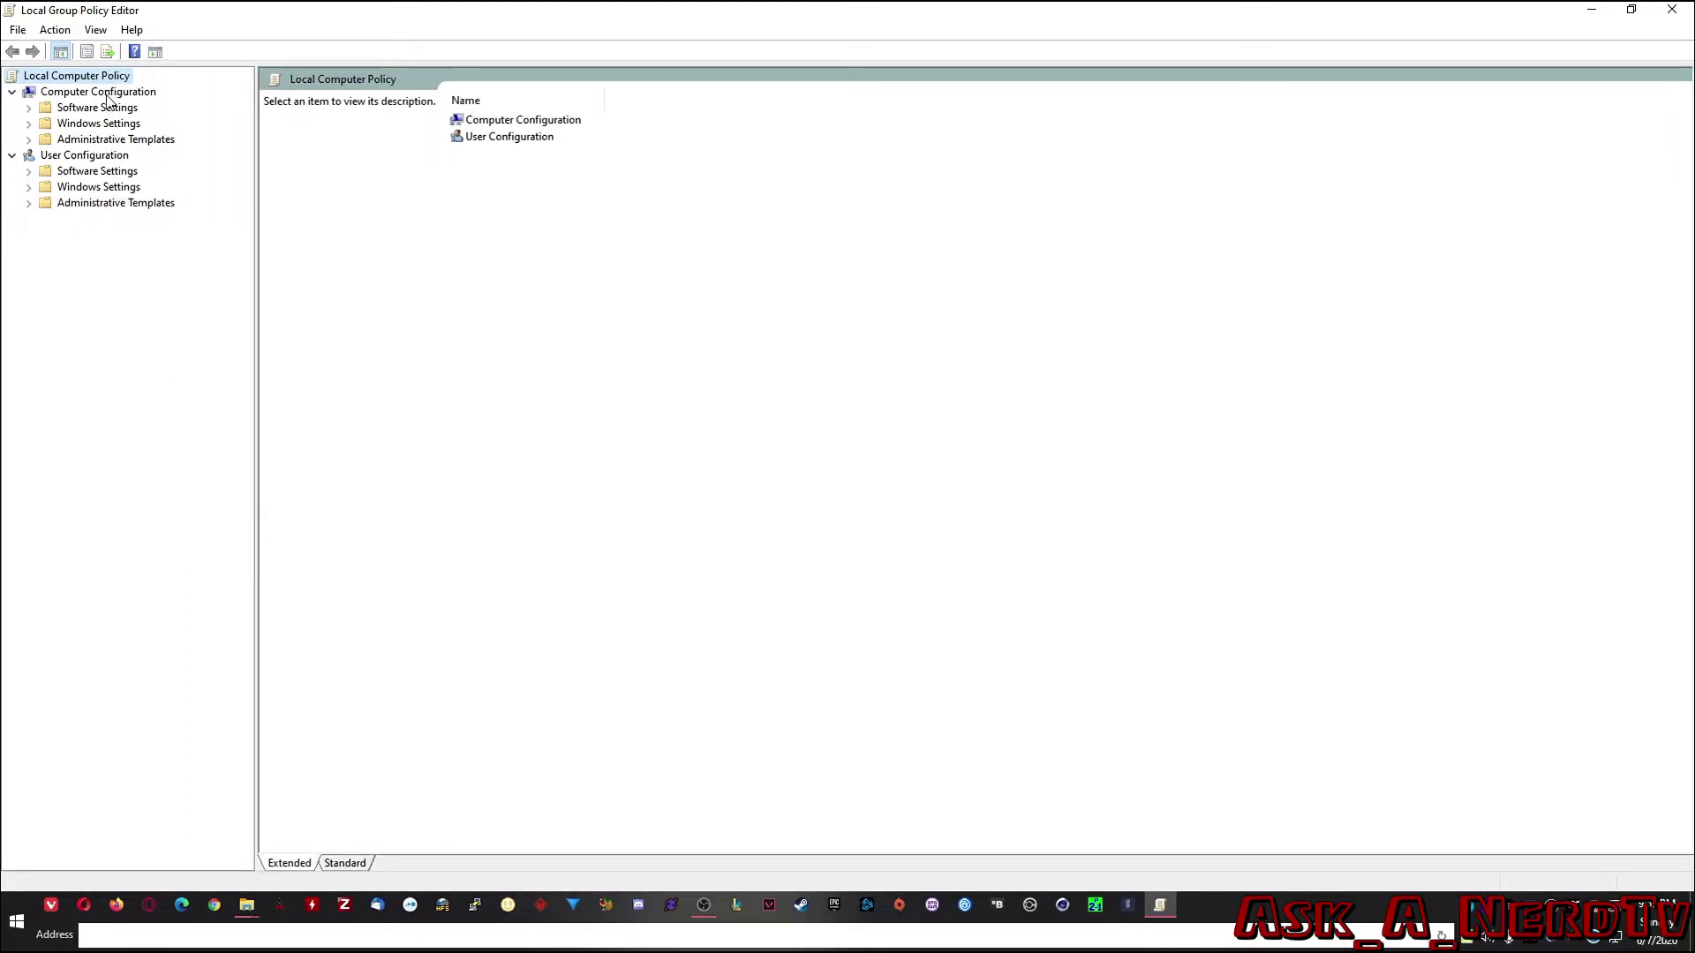
Open the Windows Defender Antivirus policies under Computer Configuration, Administrative Templates, Windows Components, and widen the tree to show full folder names.
click(29, 140)
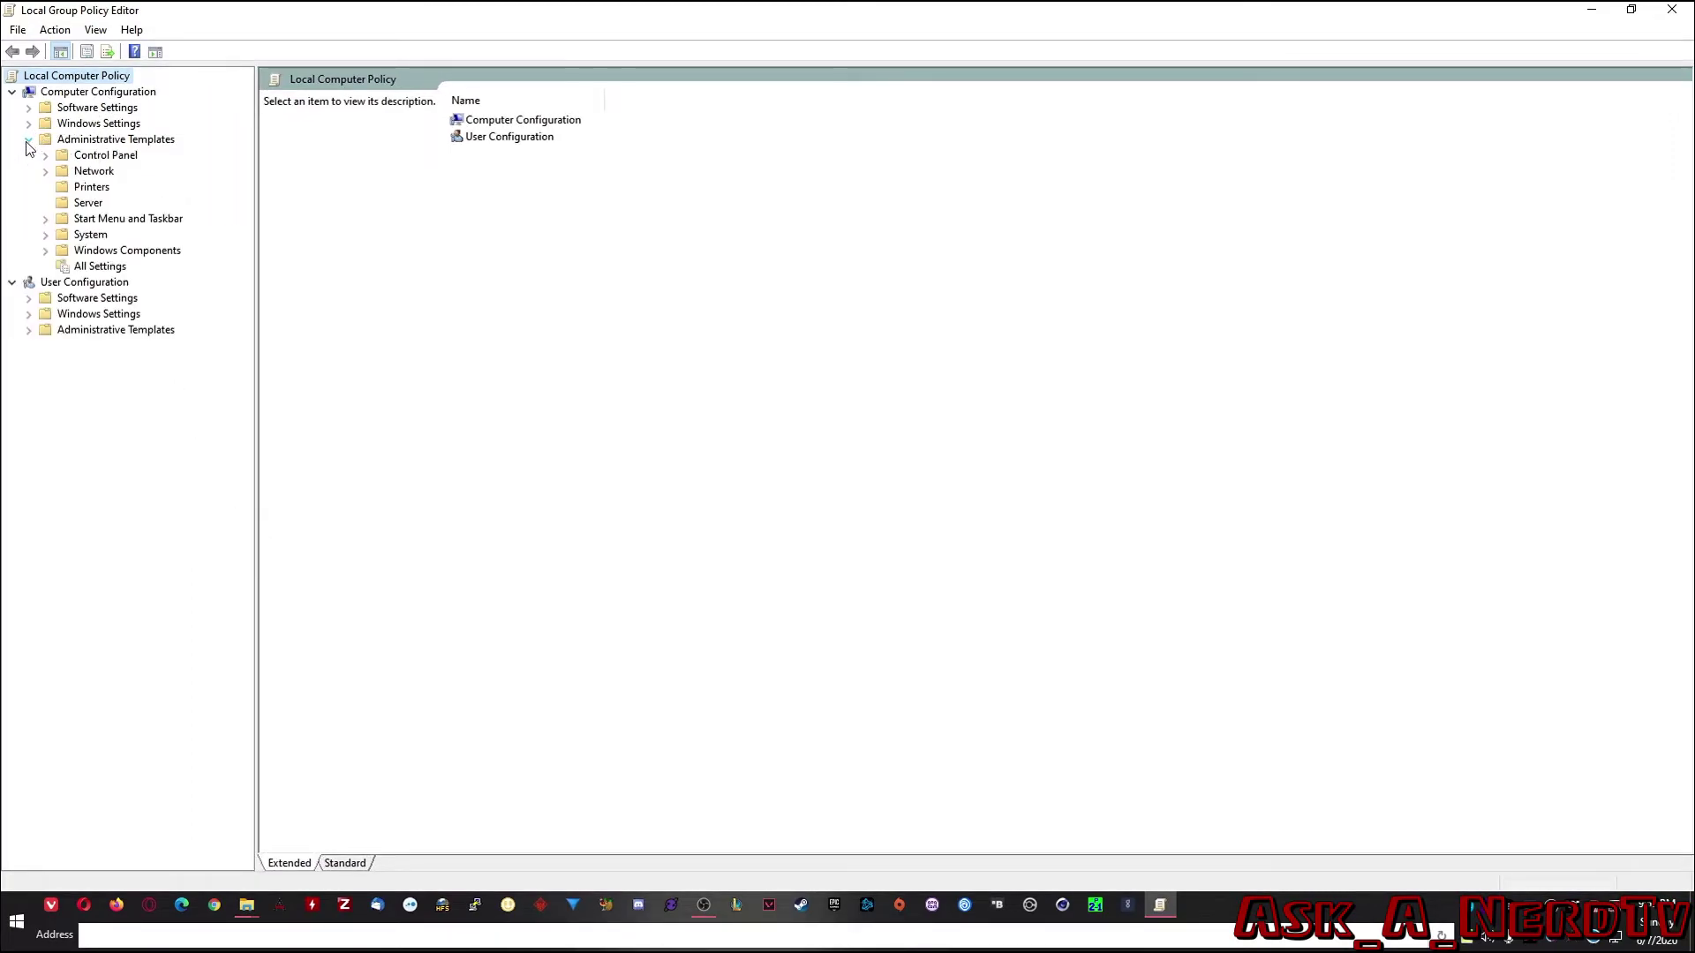
click(45, 250)
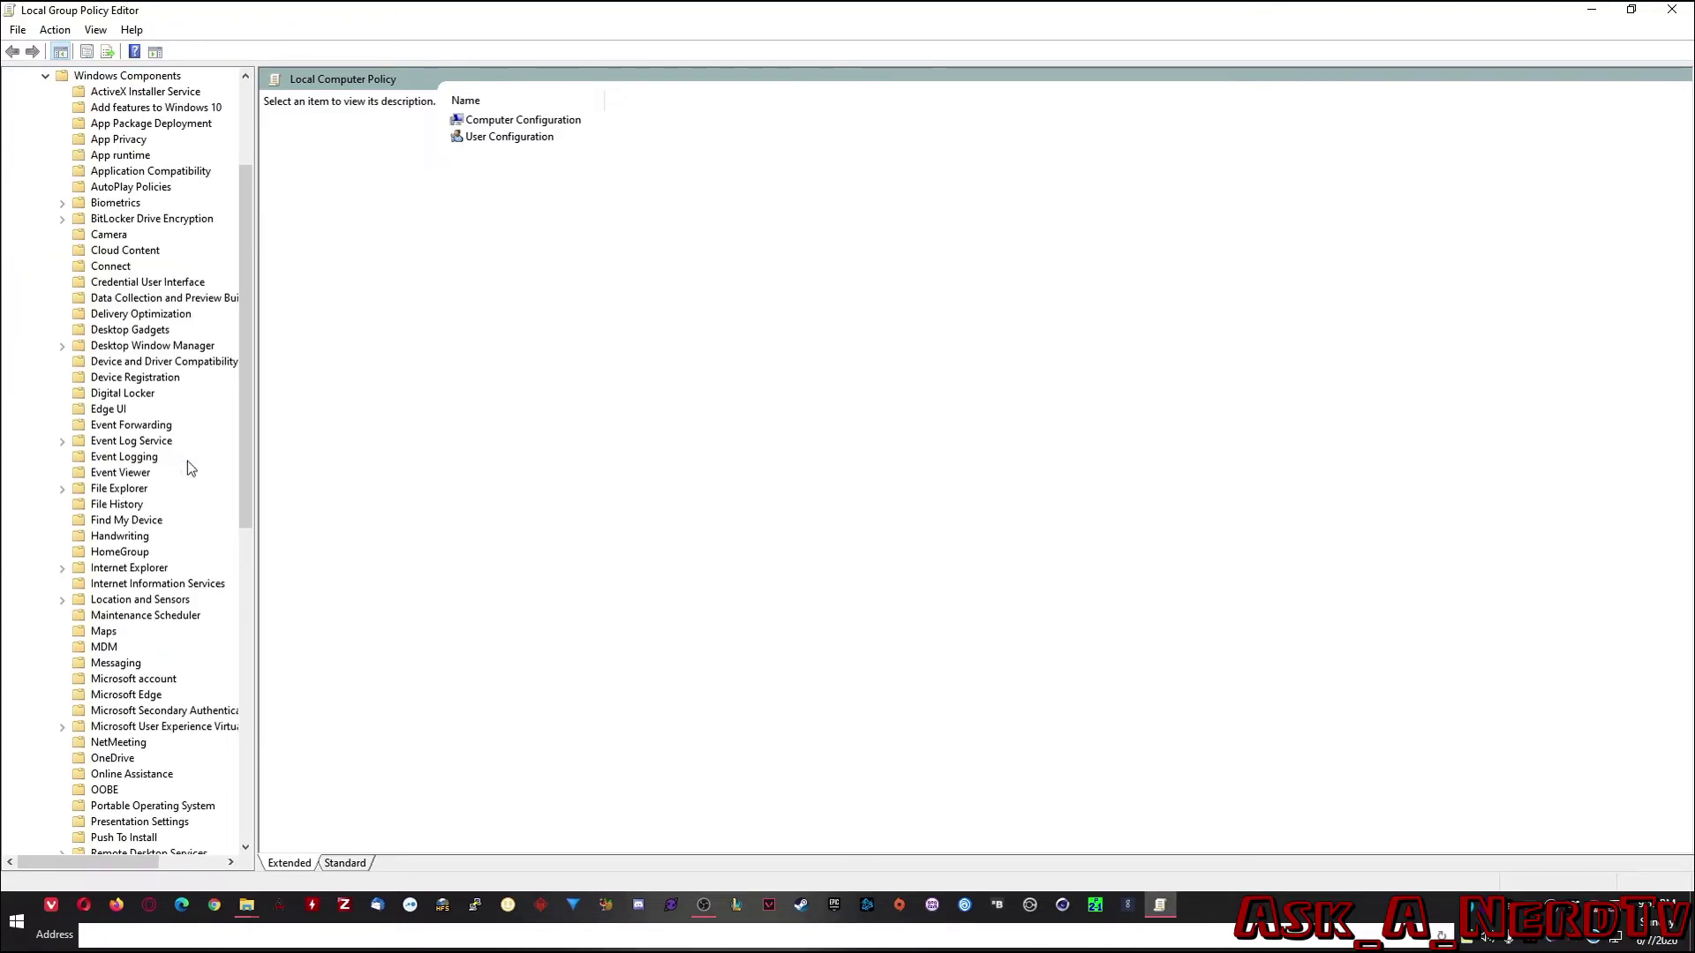
drag(253, 436, 256, 667)
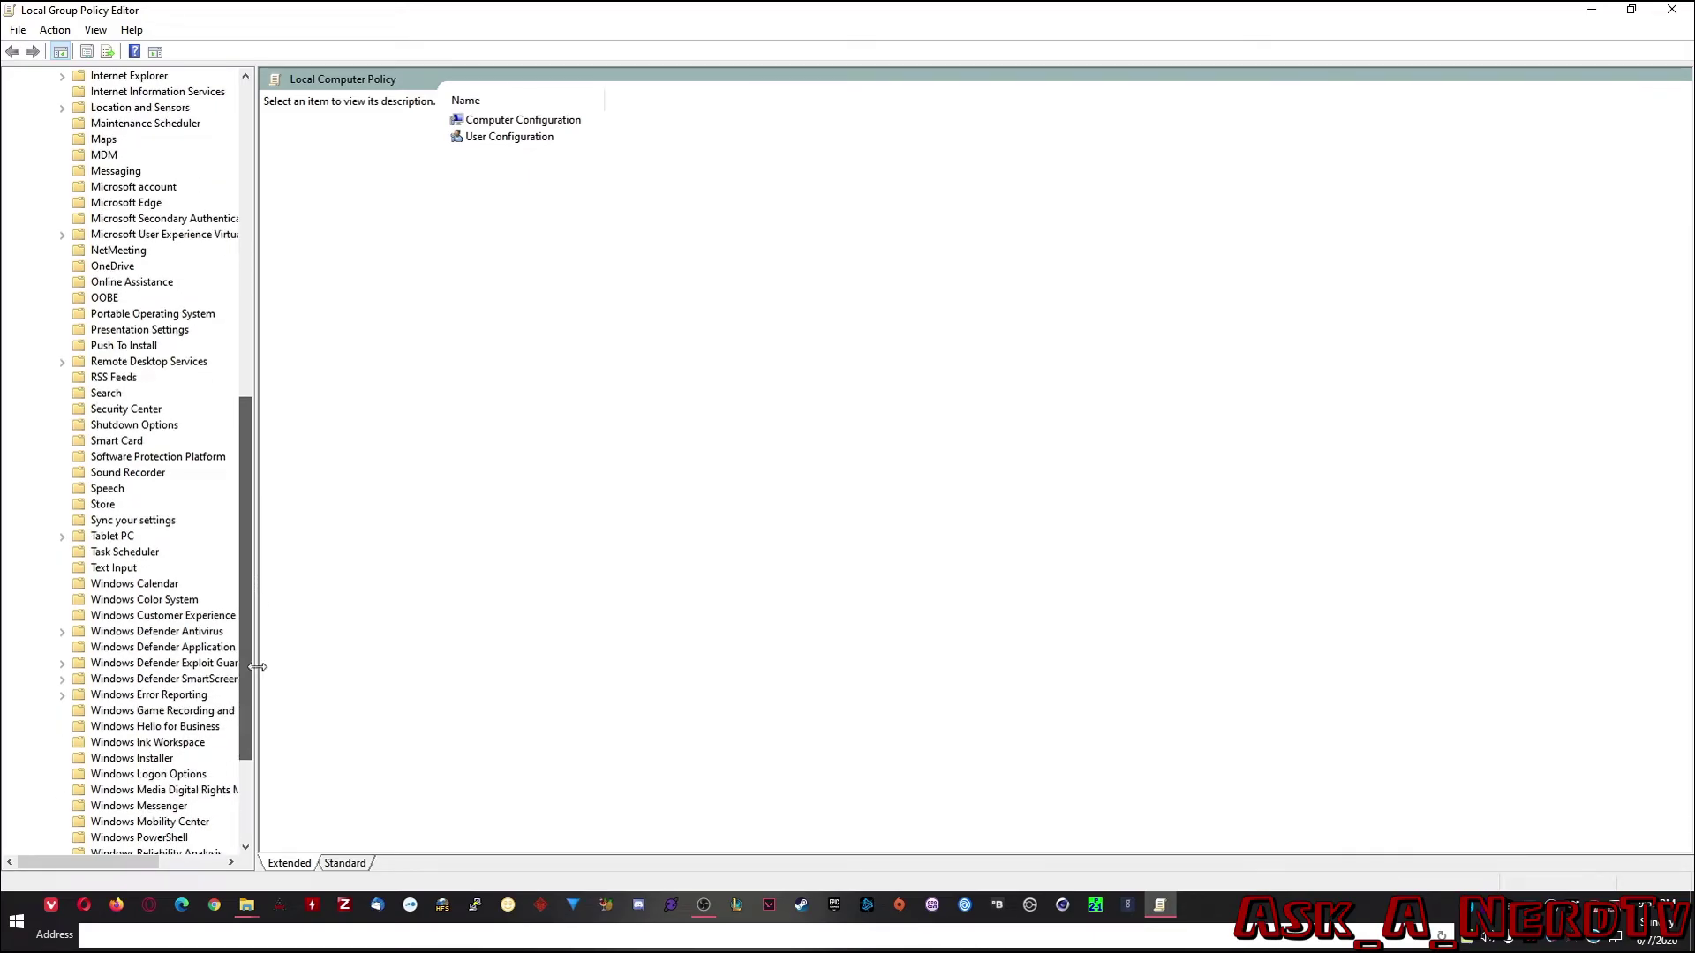
click(162, 632)
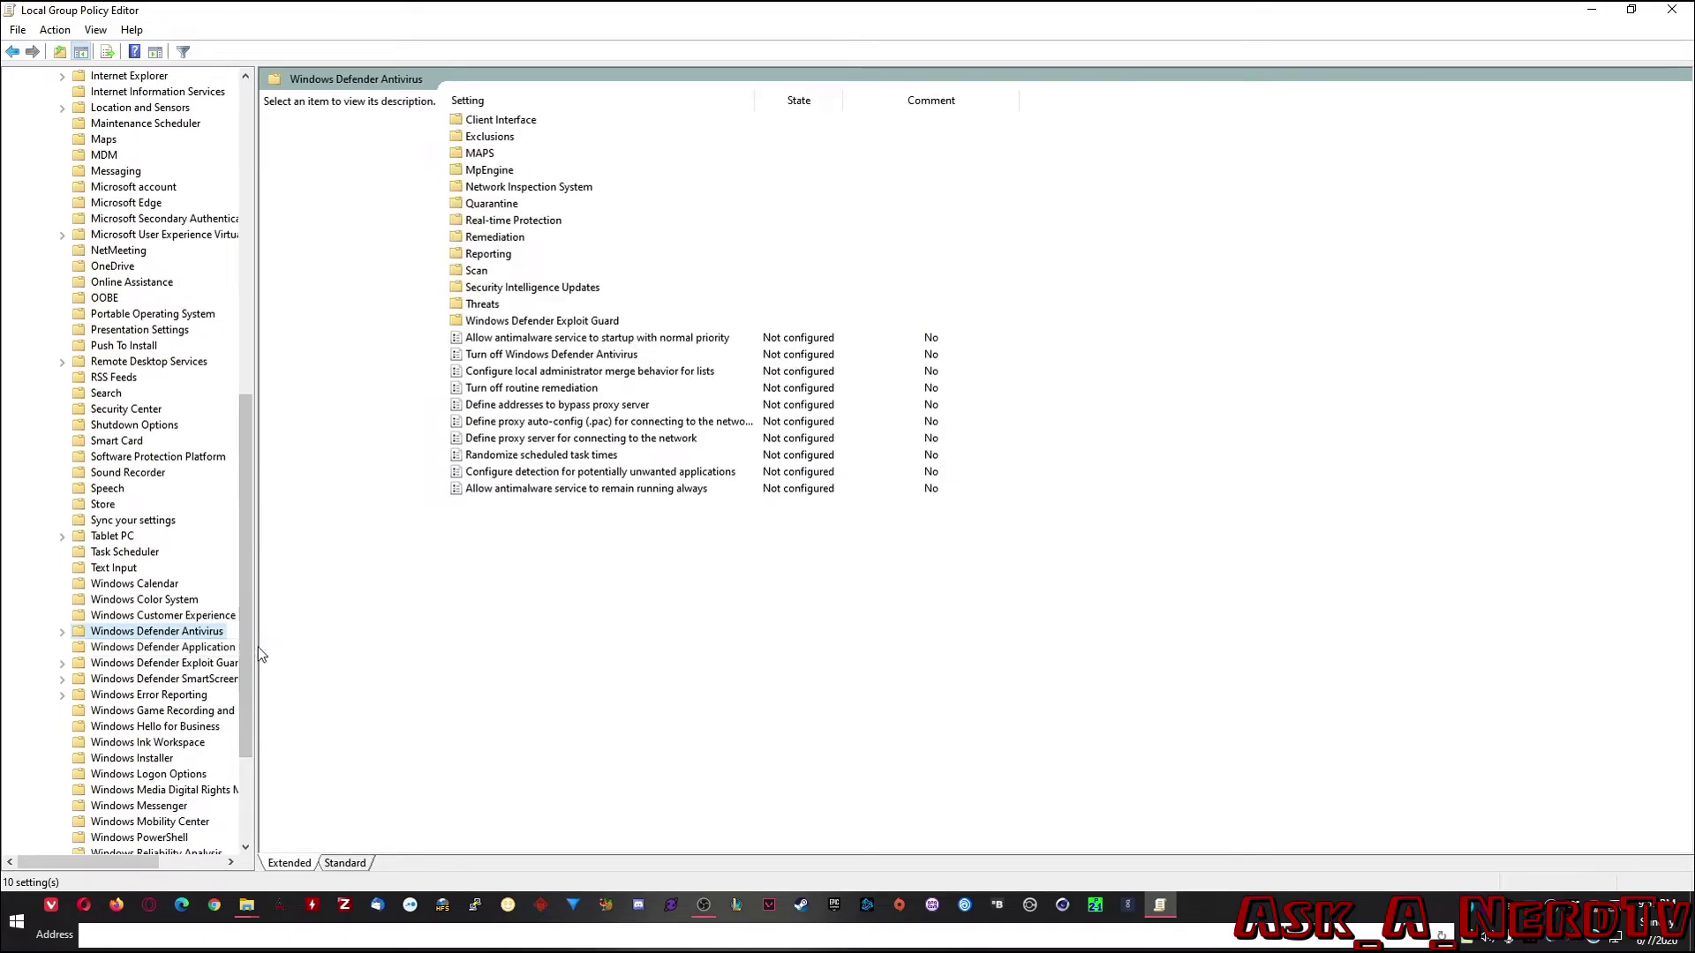
drag(256, 647, 362, 647)
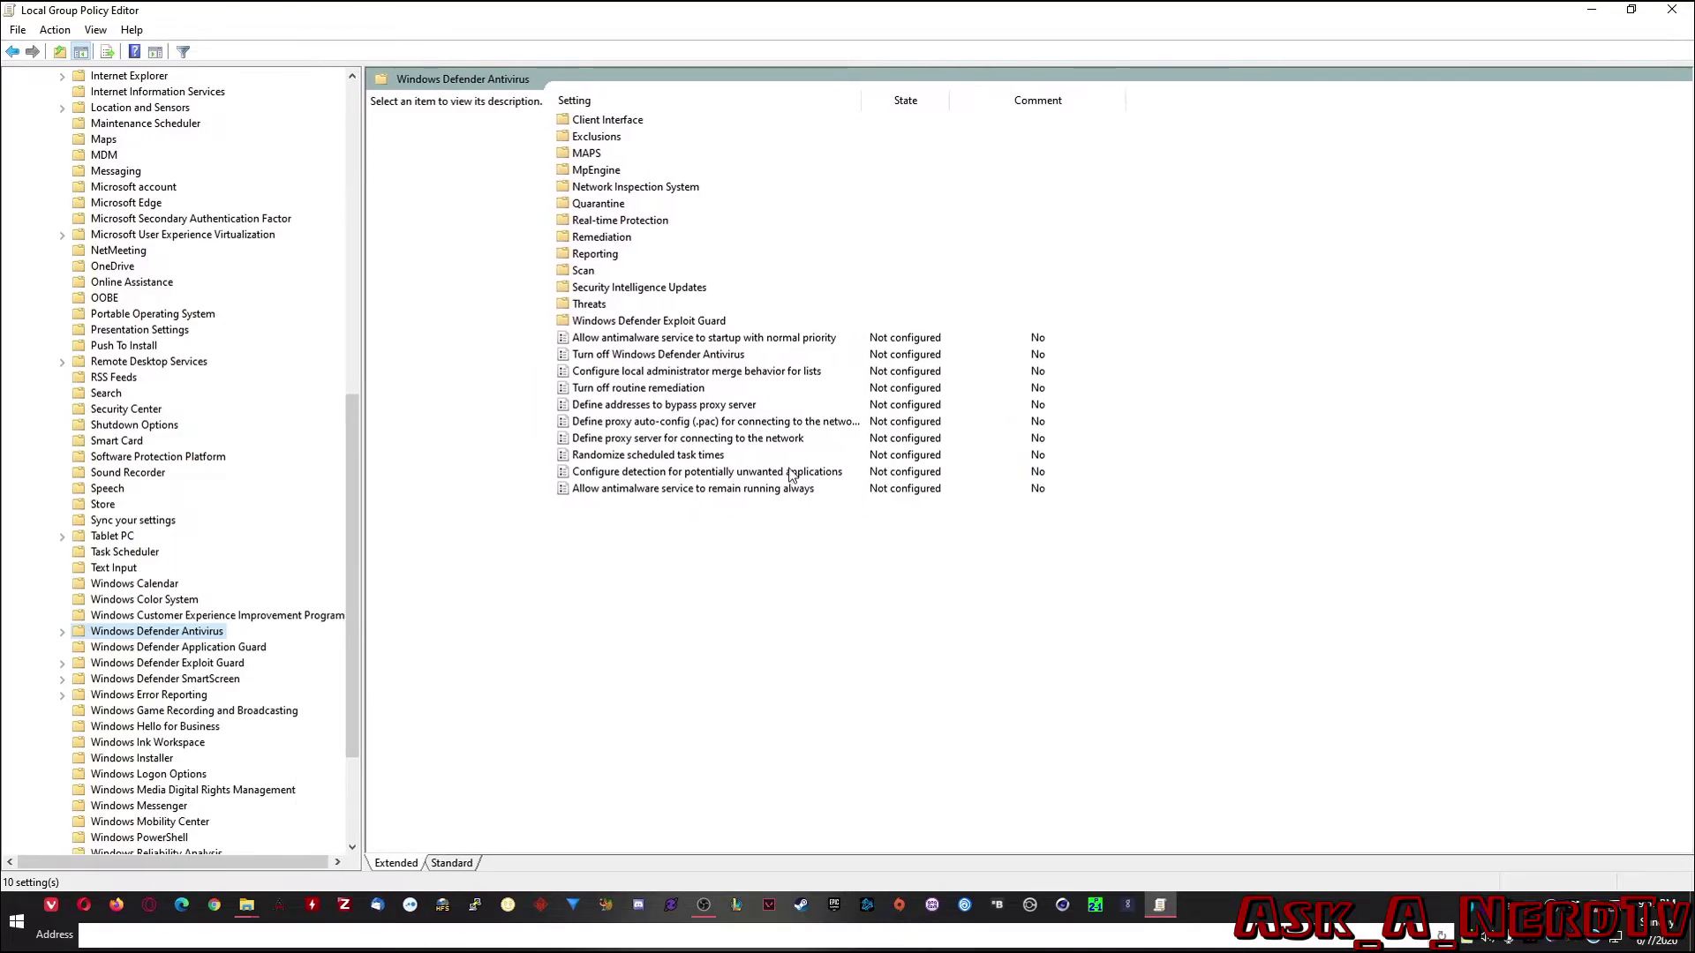
Enable the Turn off Windows Defender Antivirus policy and disable Allow antimalware service to startup with normal priority.
click(645, 358)
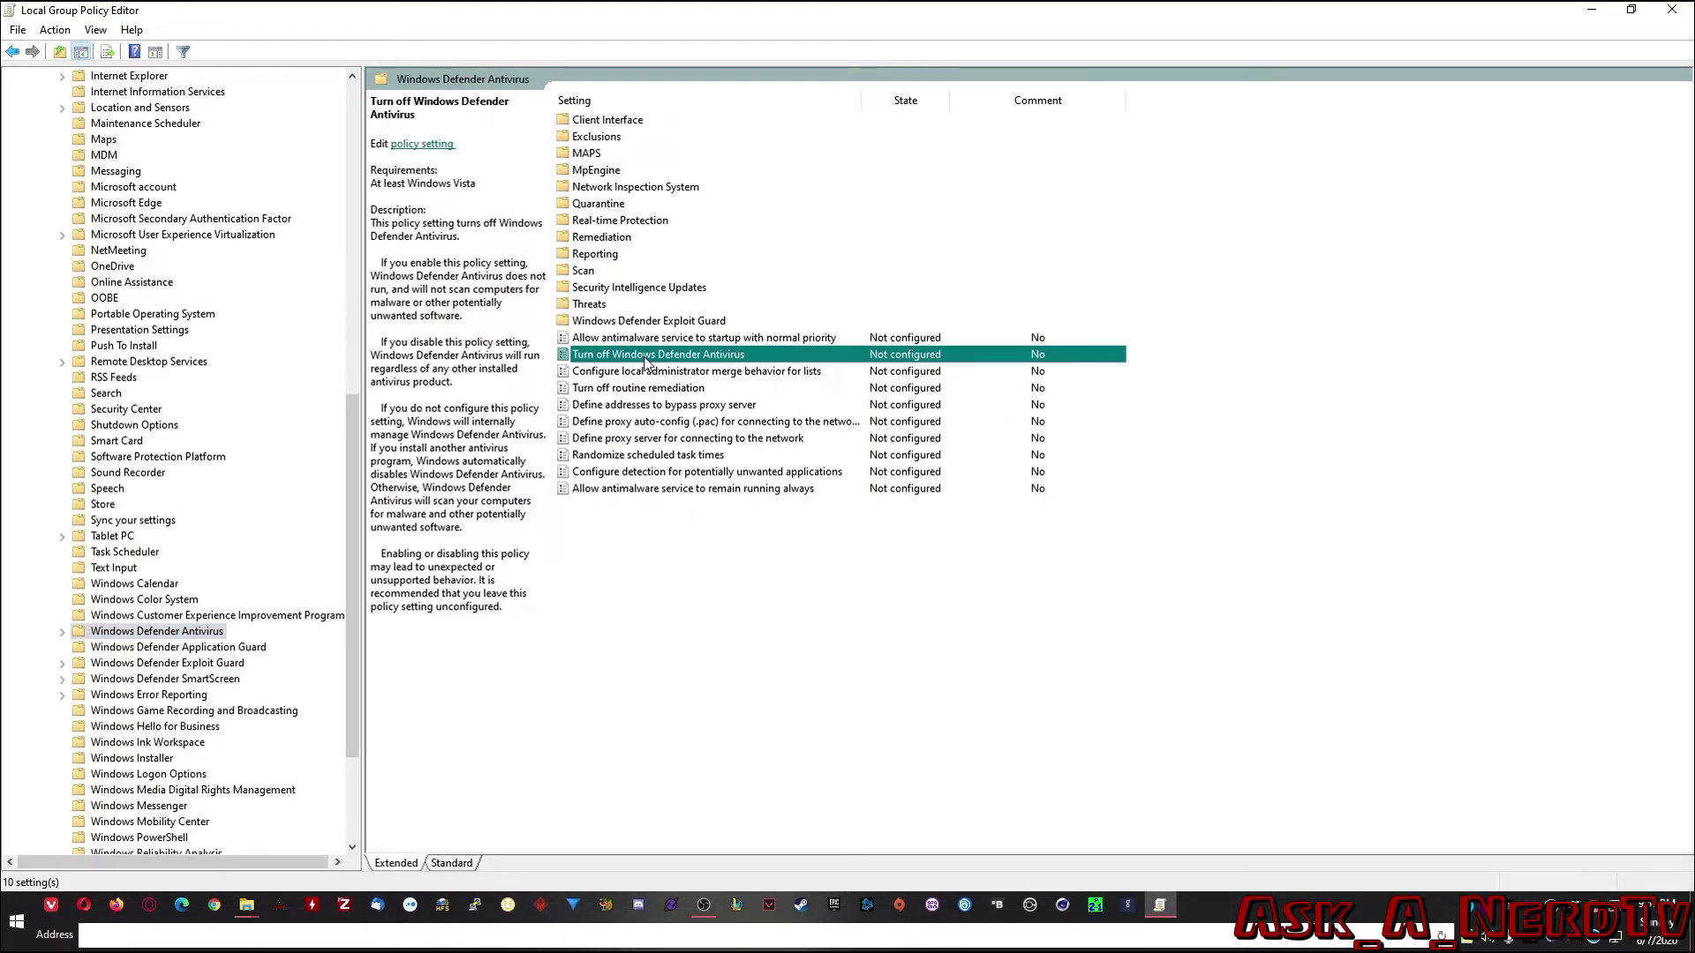
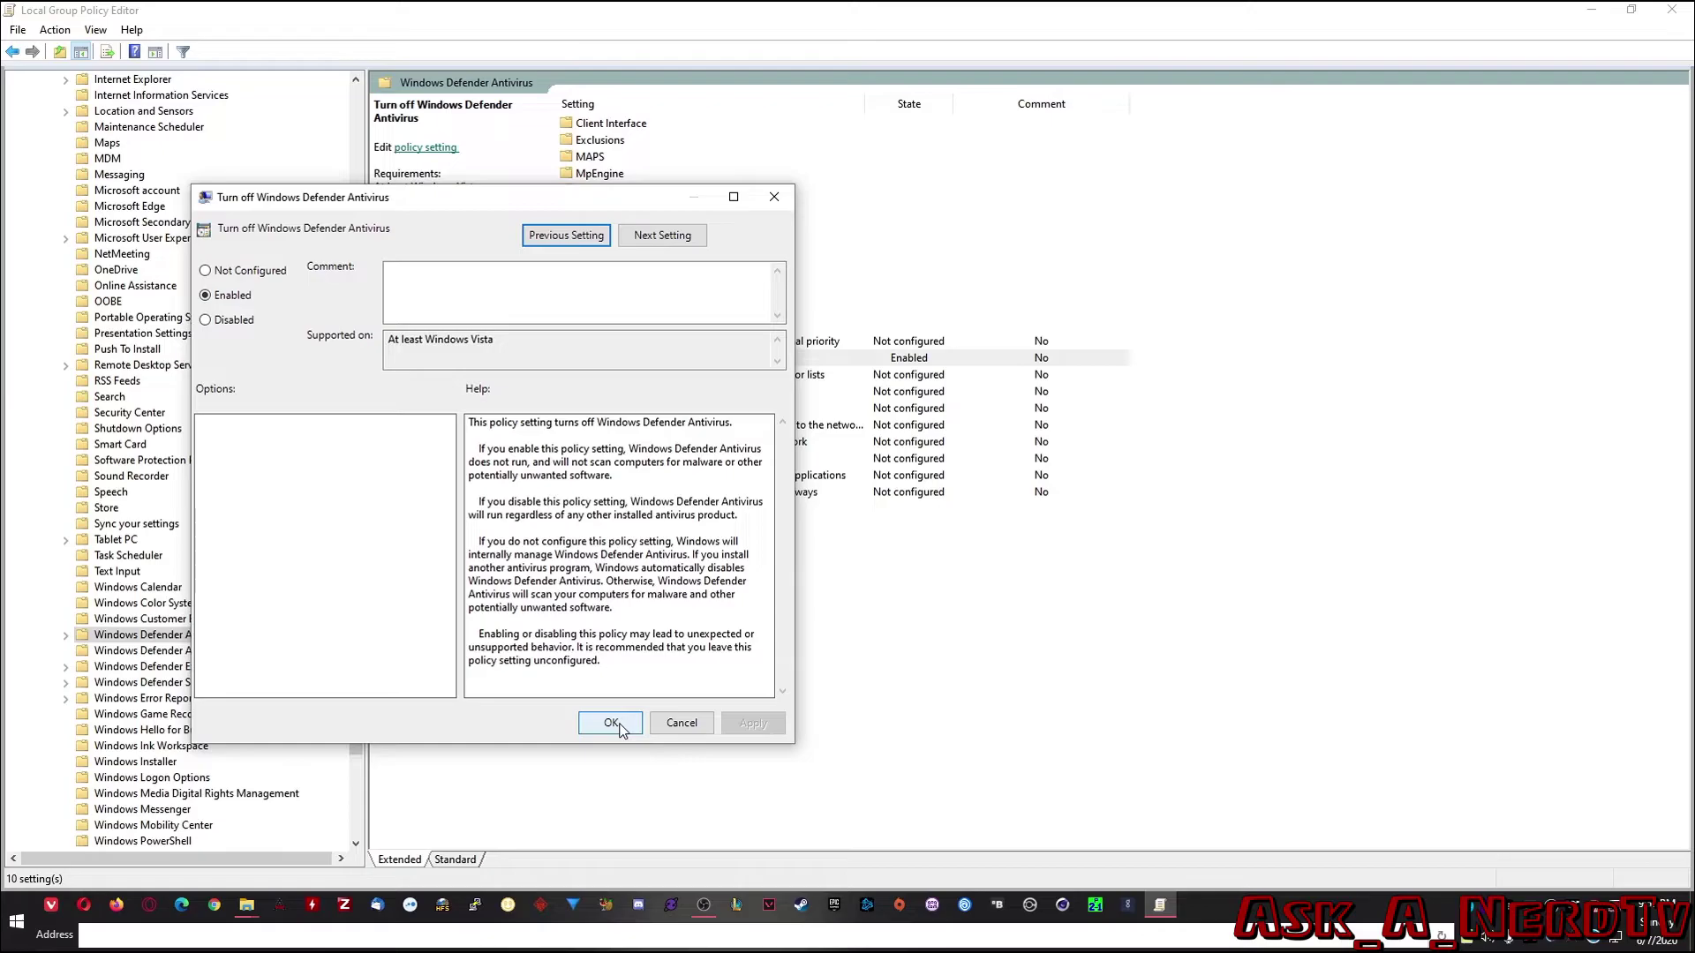
click(611, 725)
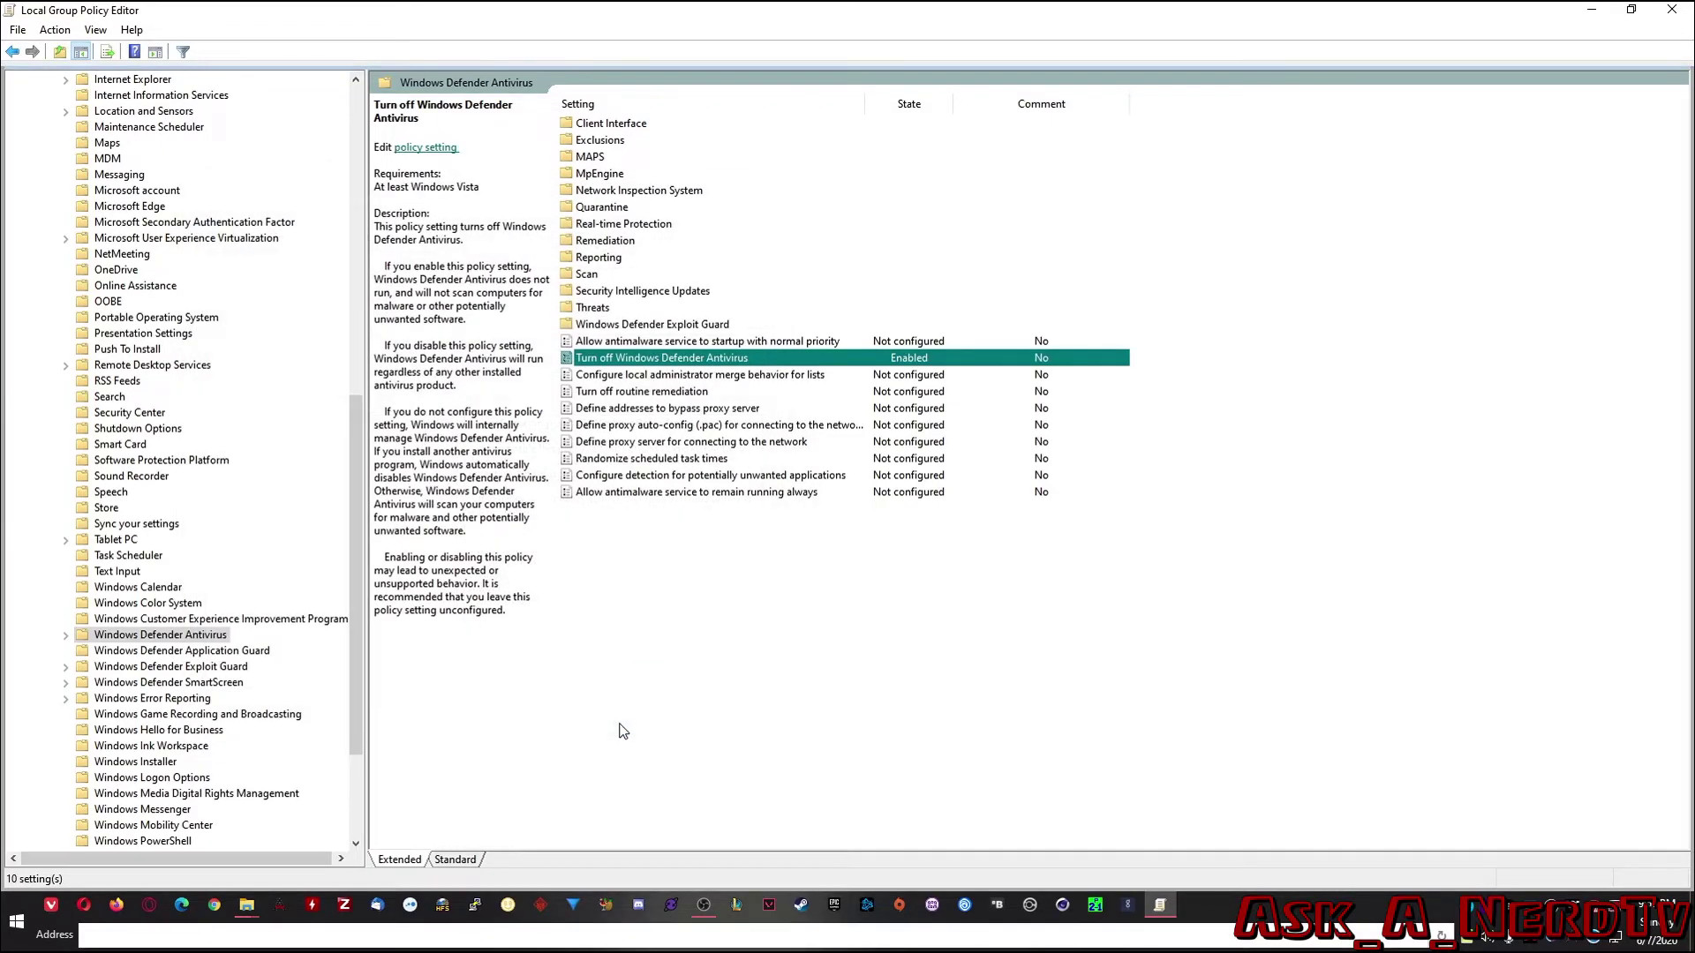
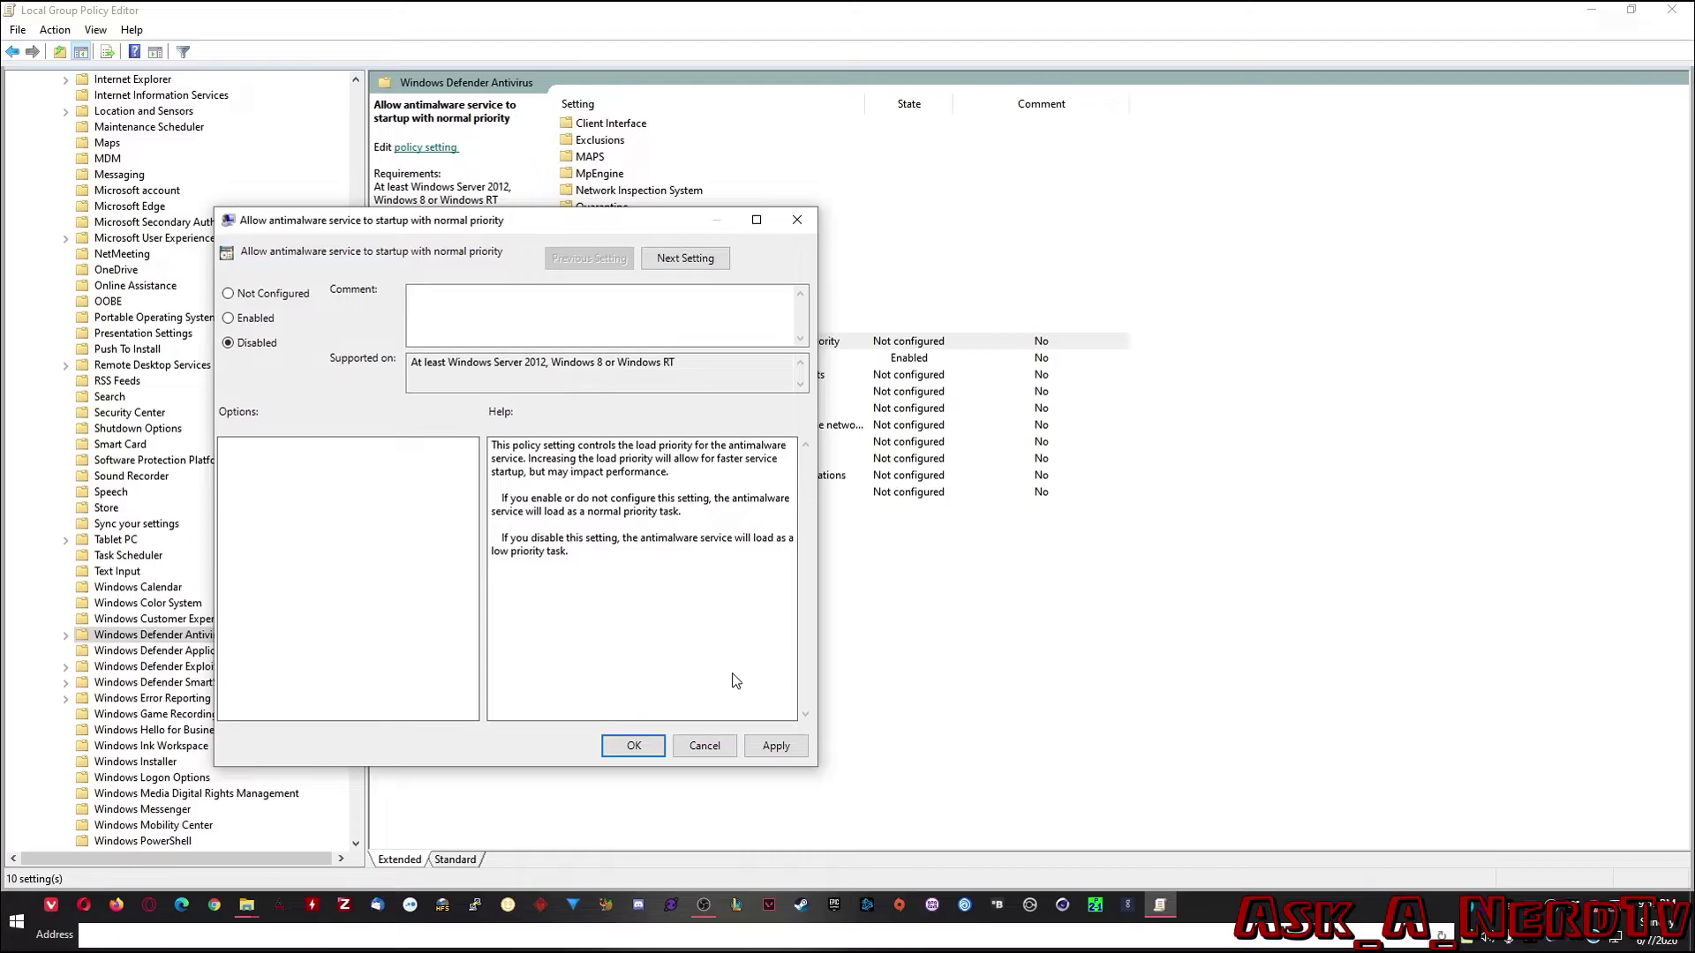
click(777, 747)
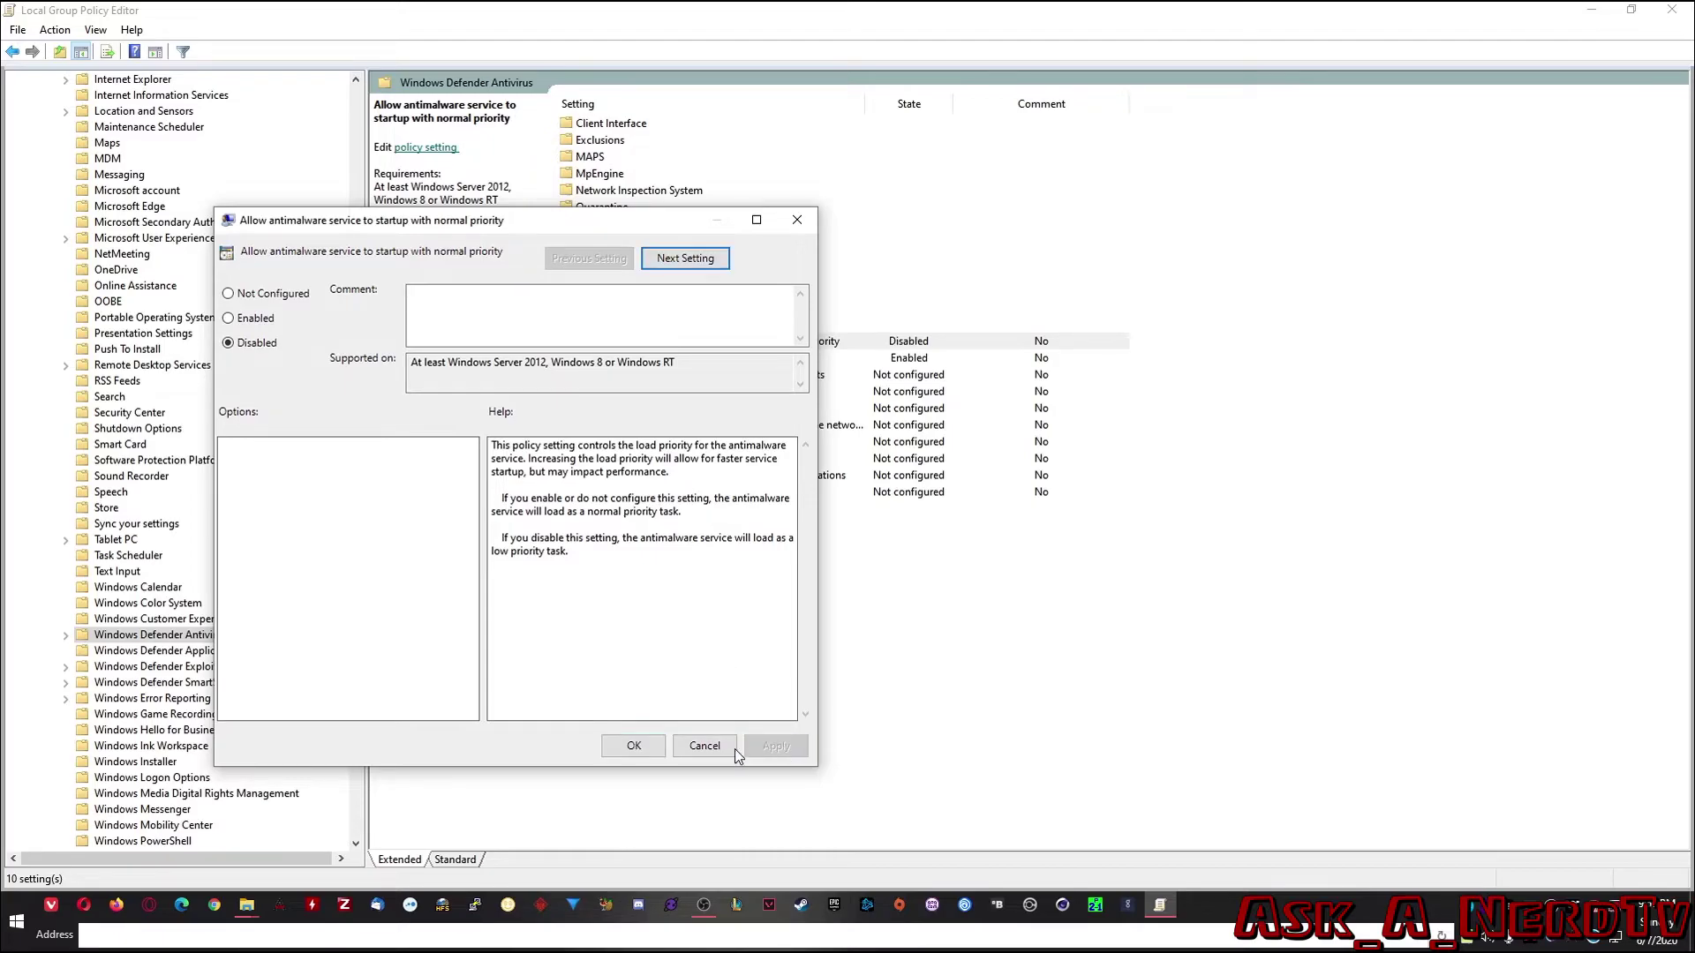
click(633, 746)
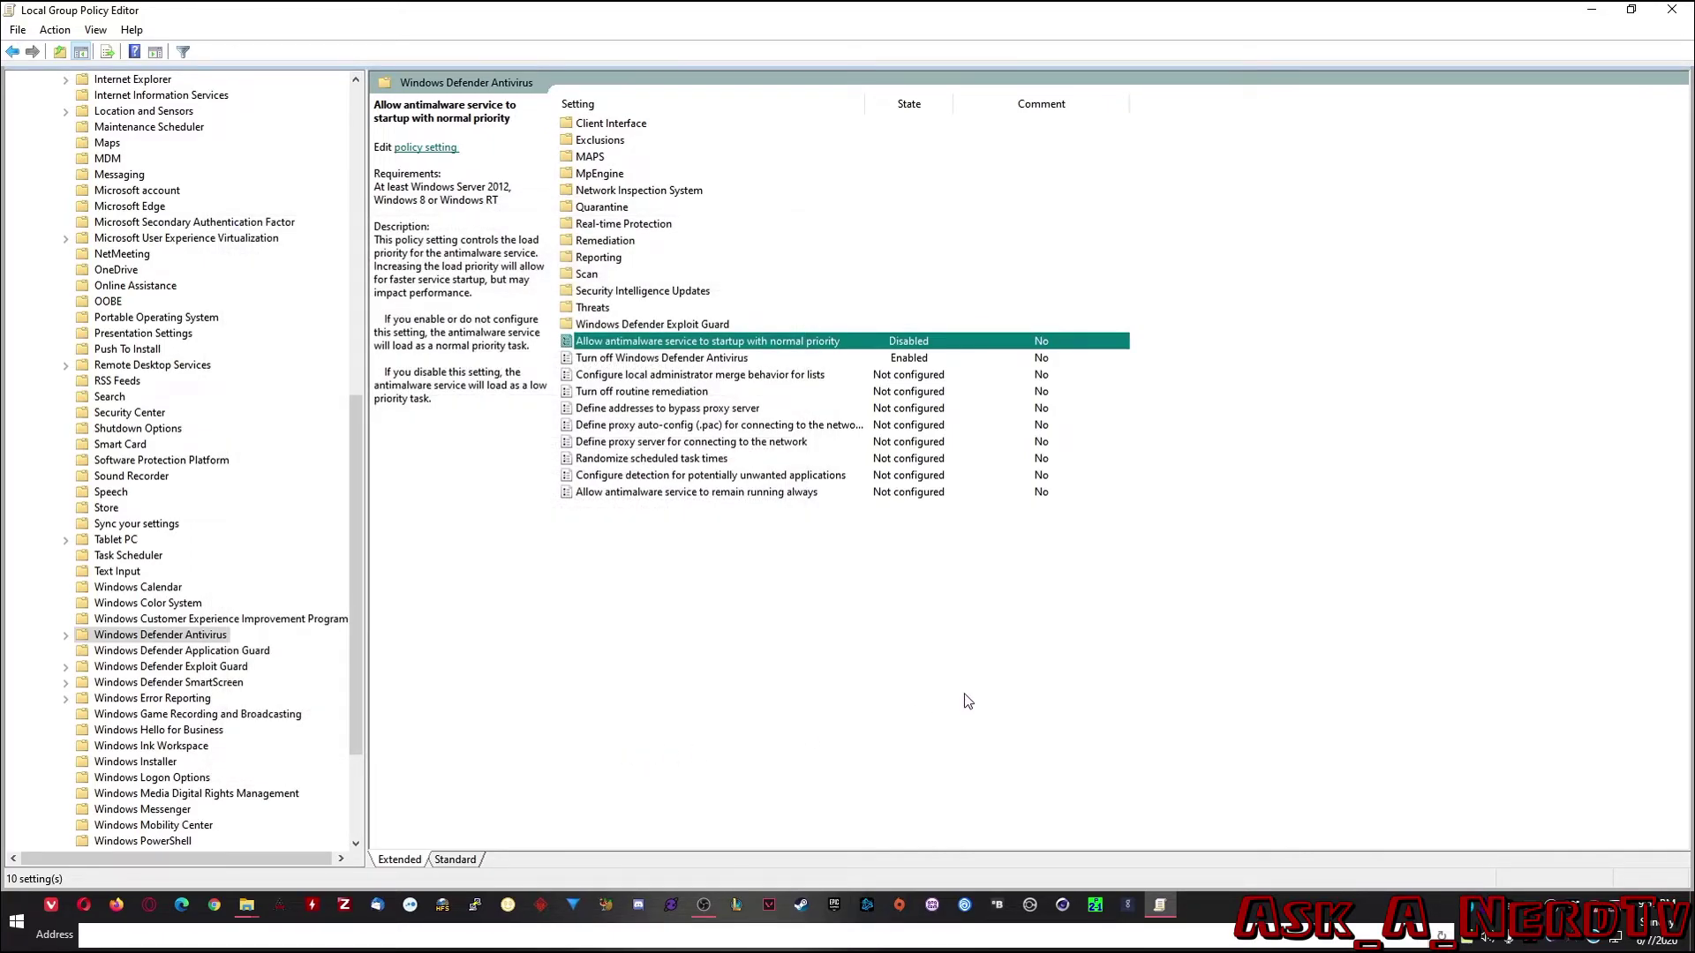
Disable the Allow antimalware service to remain running always policy.
double_click(811, 492)
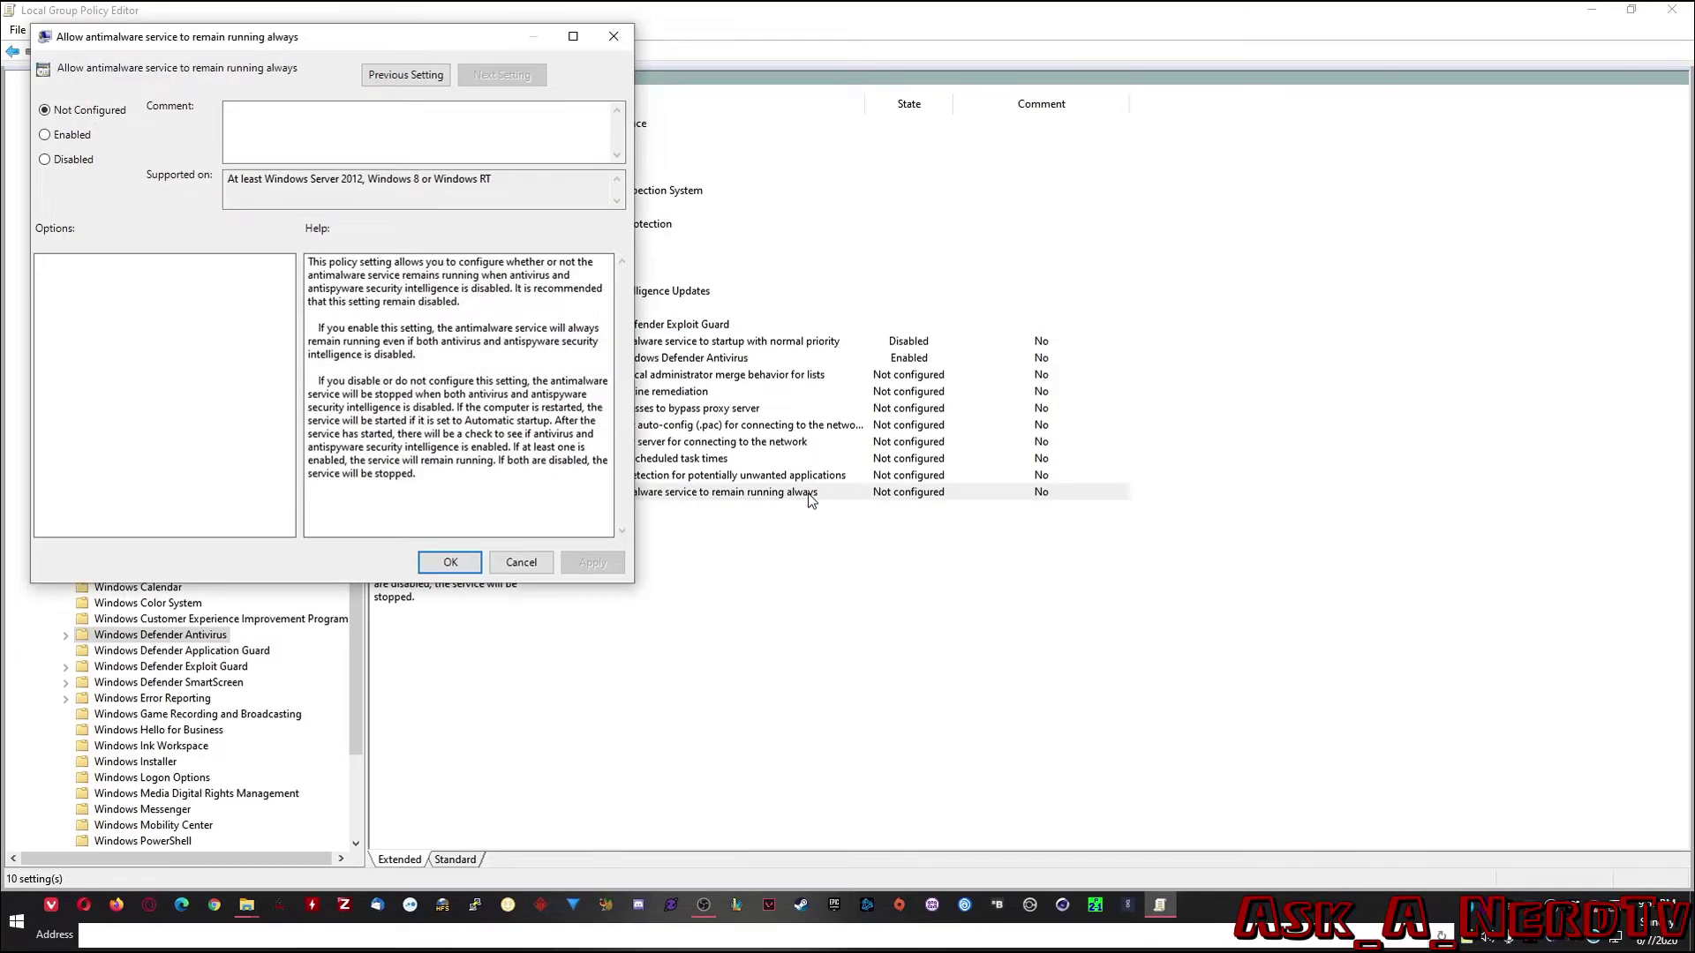
click(78, 161)
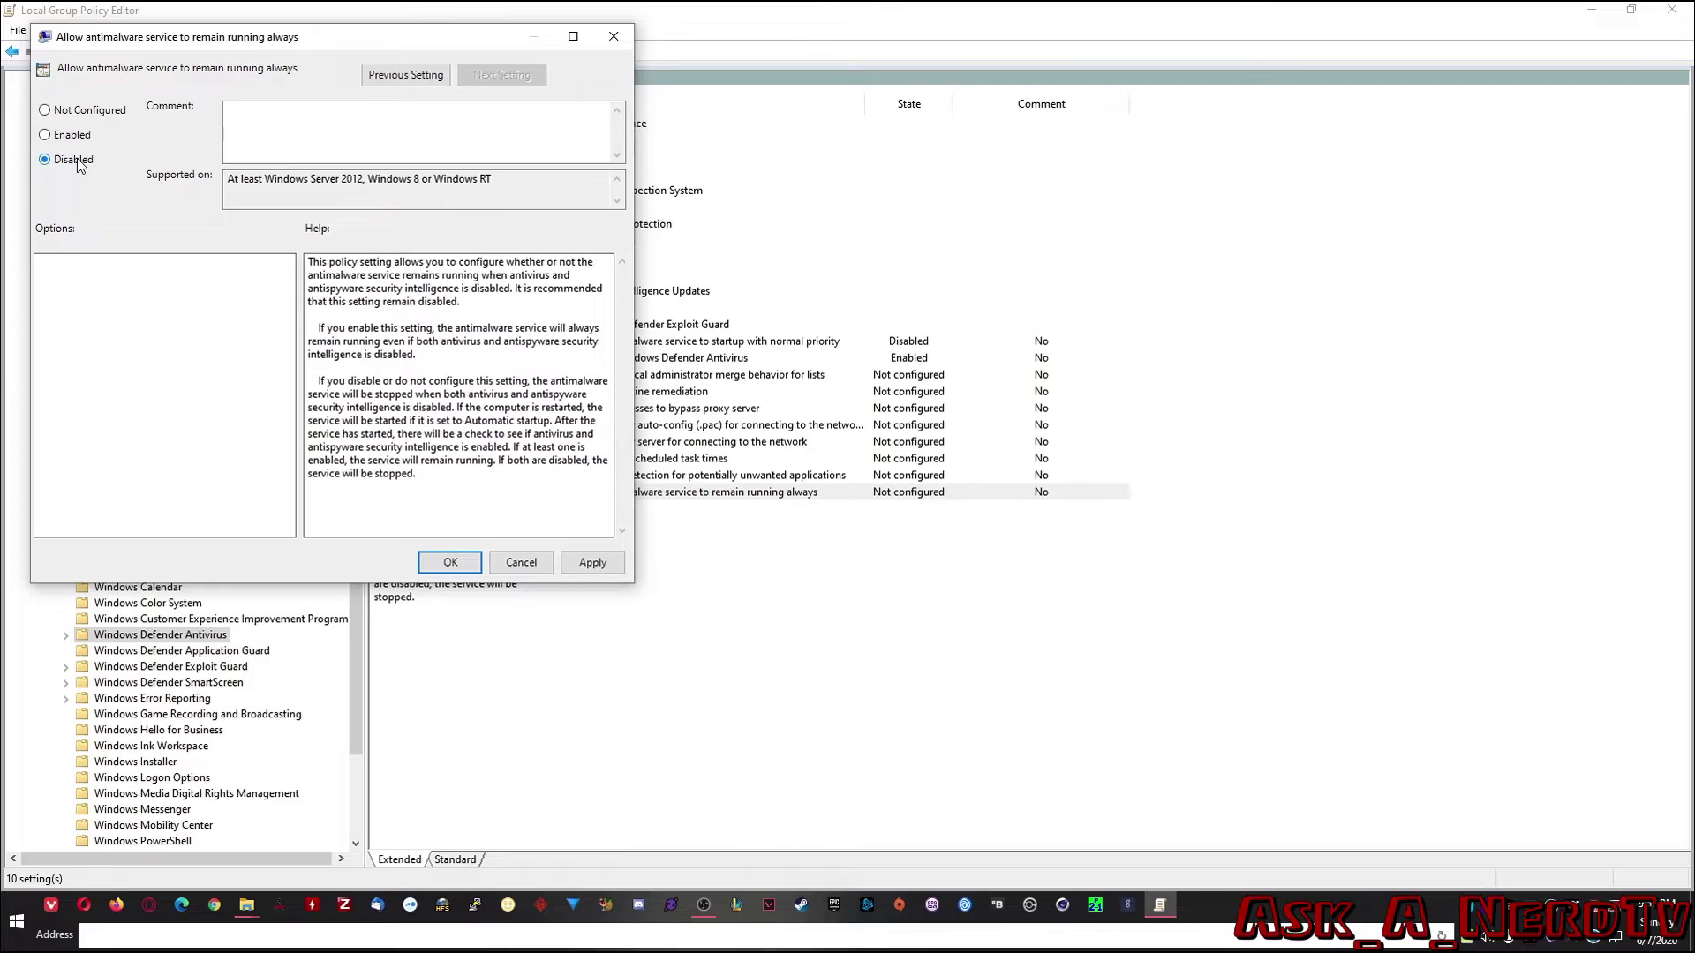
click(603, 565)
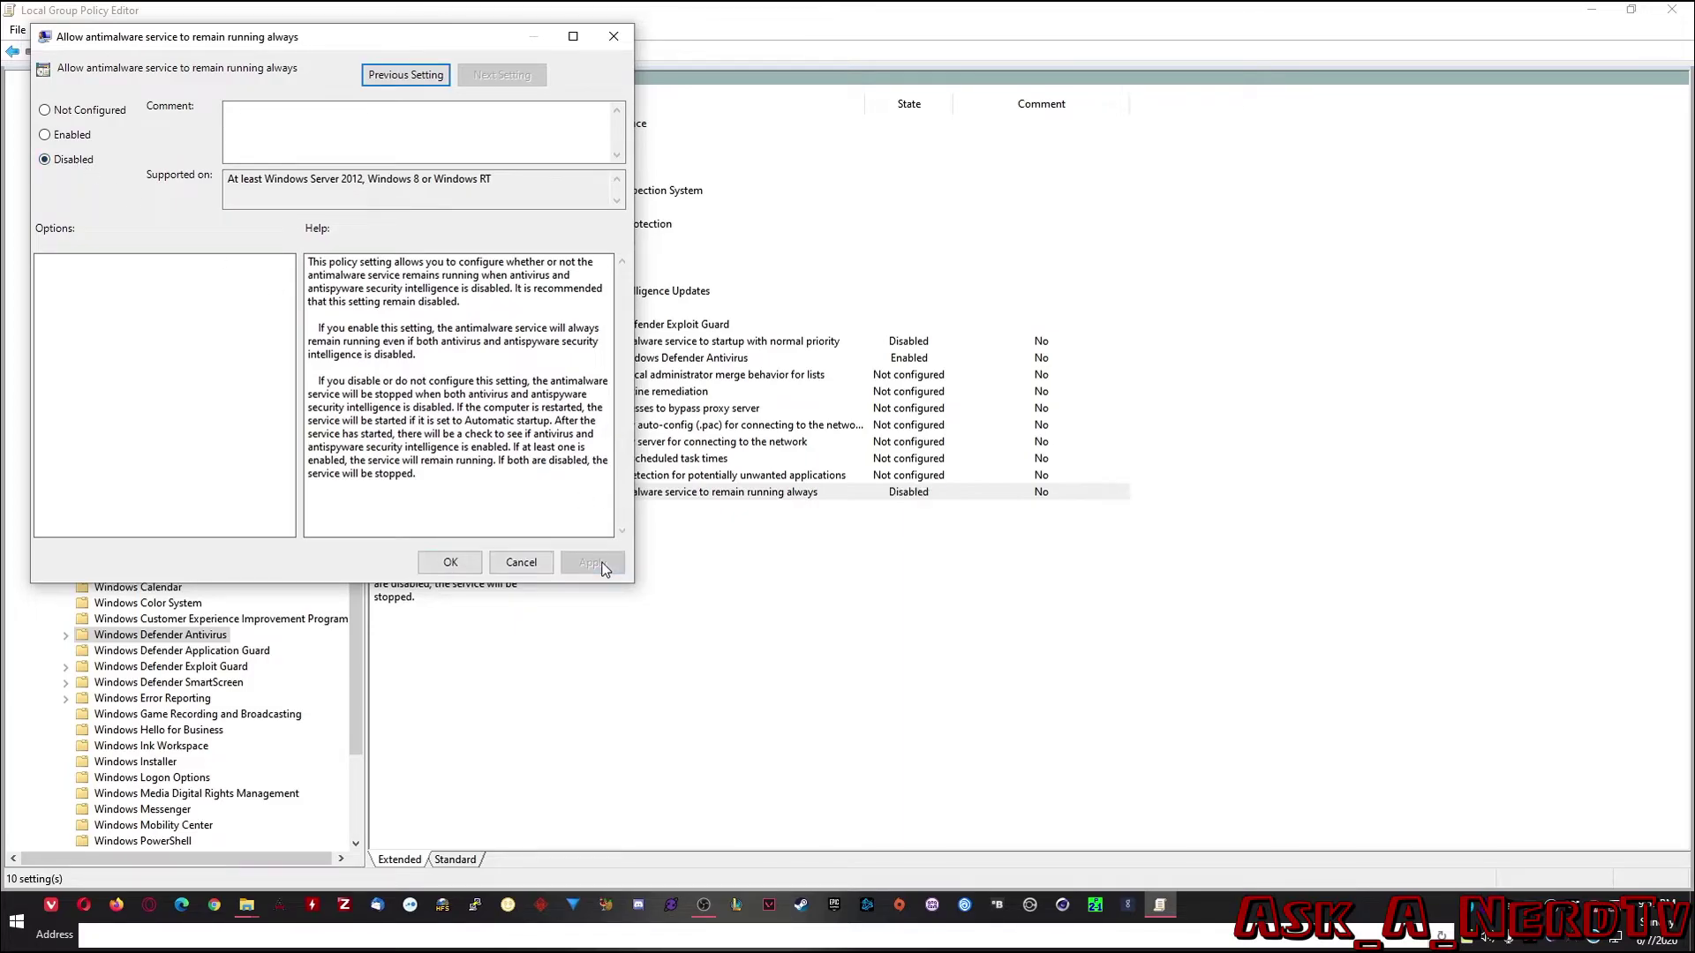
click(450, 564)
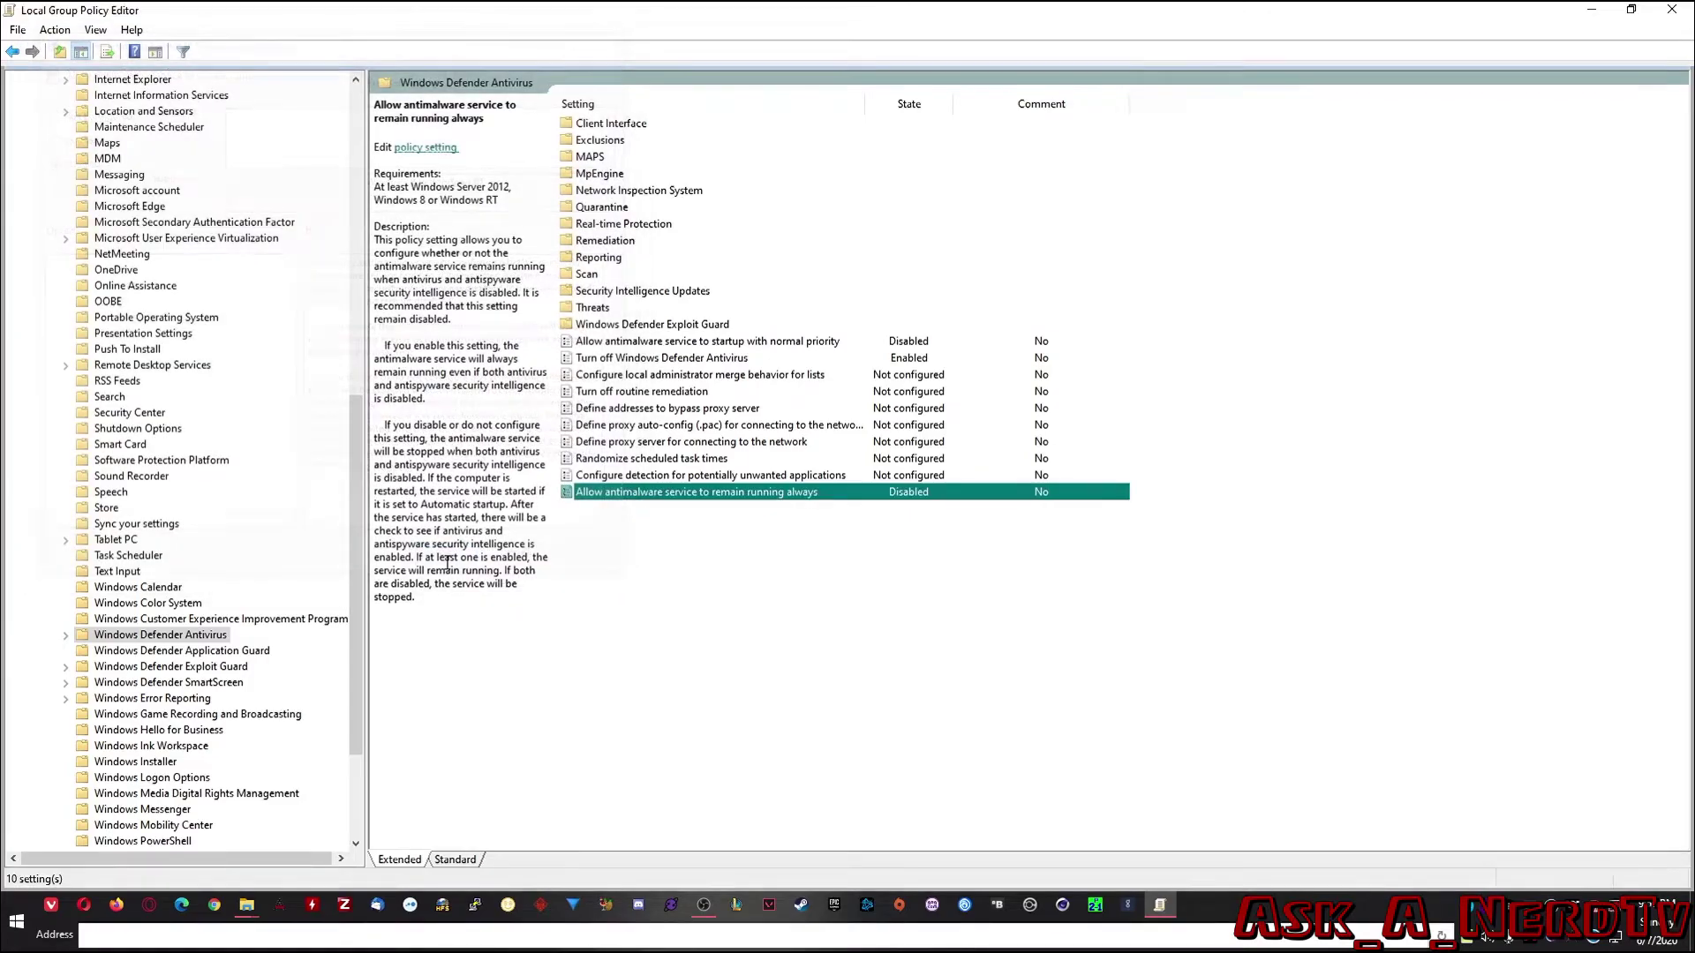
In the Real-time Protection policies, enable Turn off real-time protection and disable Turn on behavior monitoring.
double_click(622, 226)
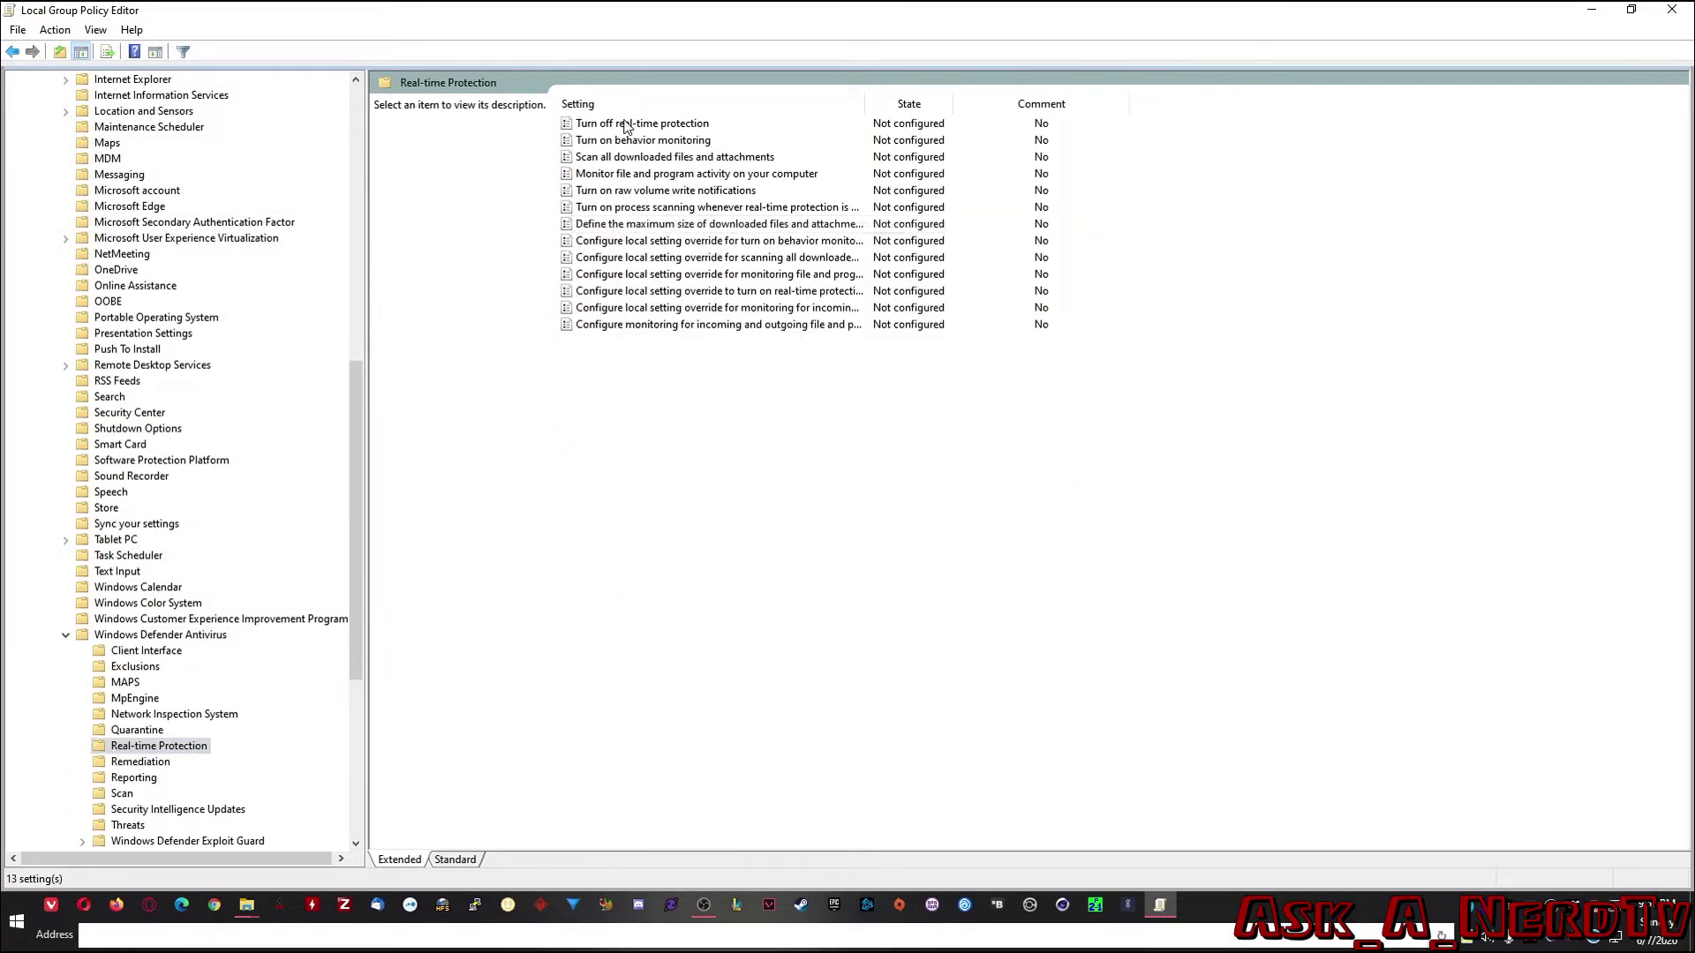
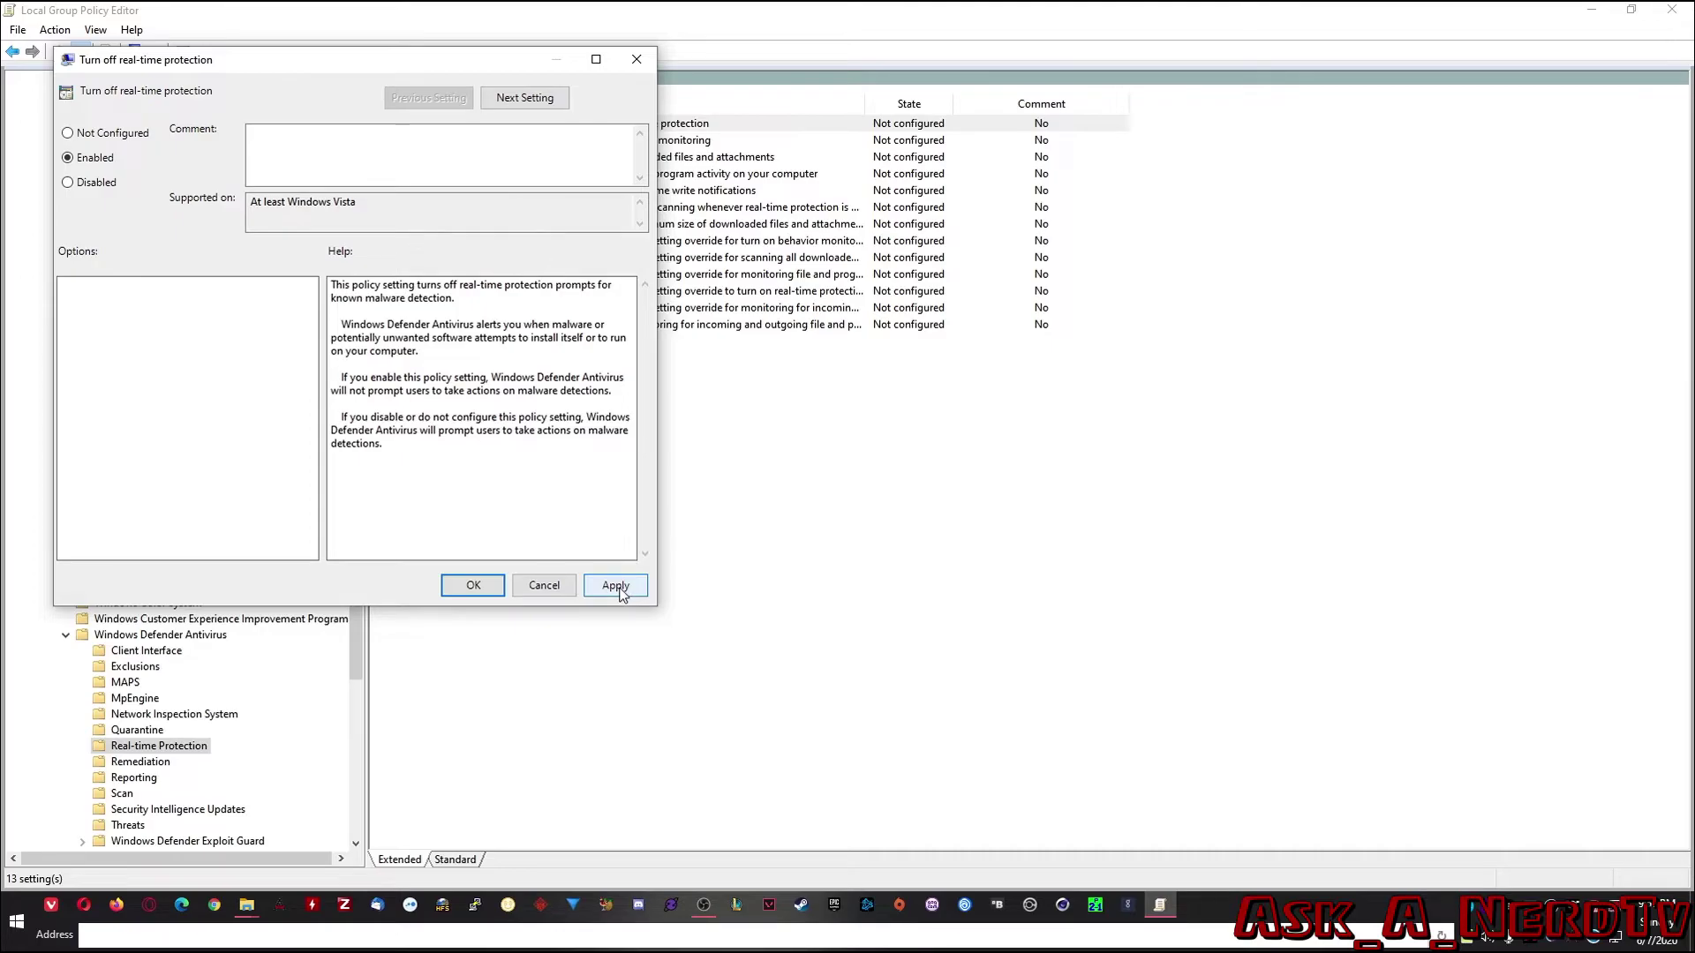
click(615, 586)
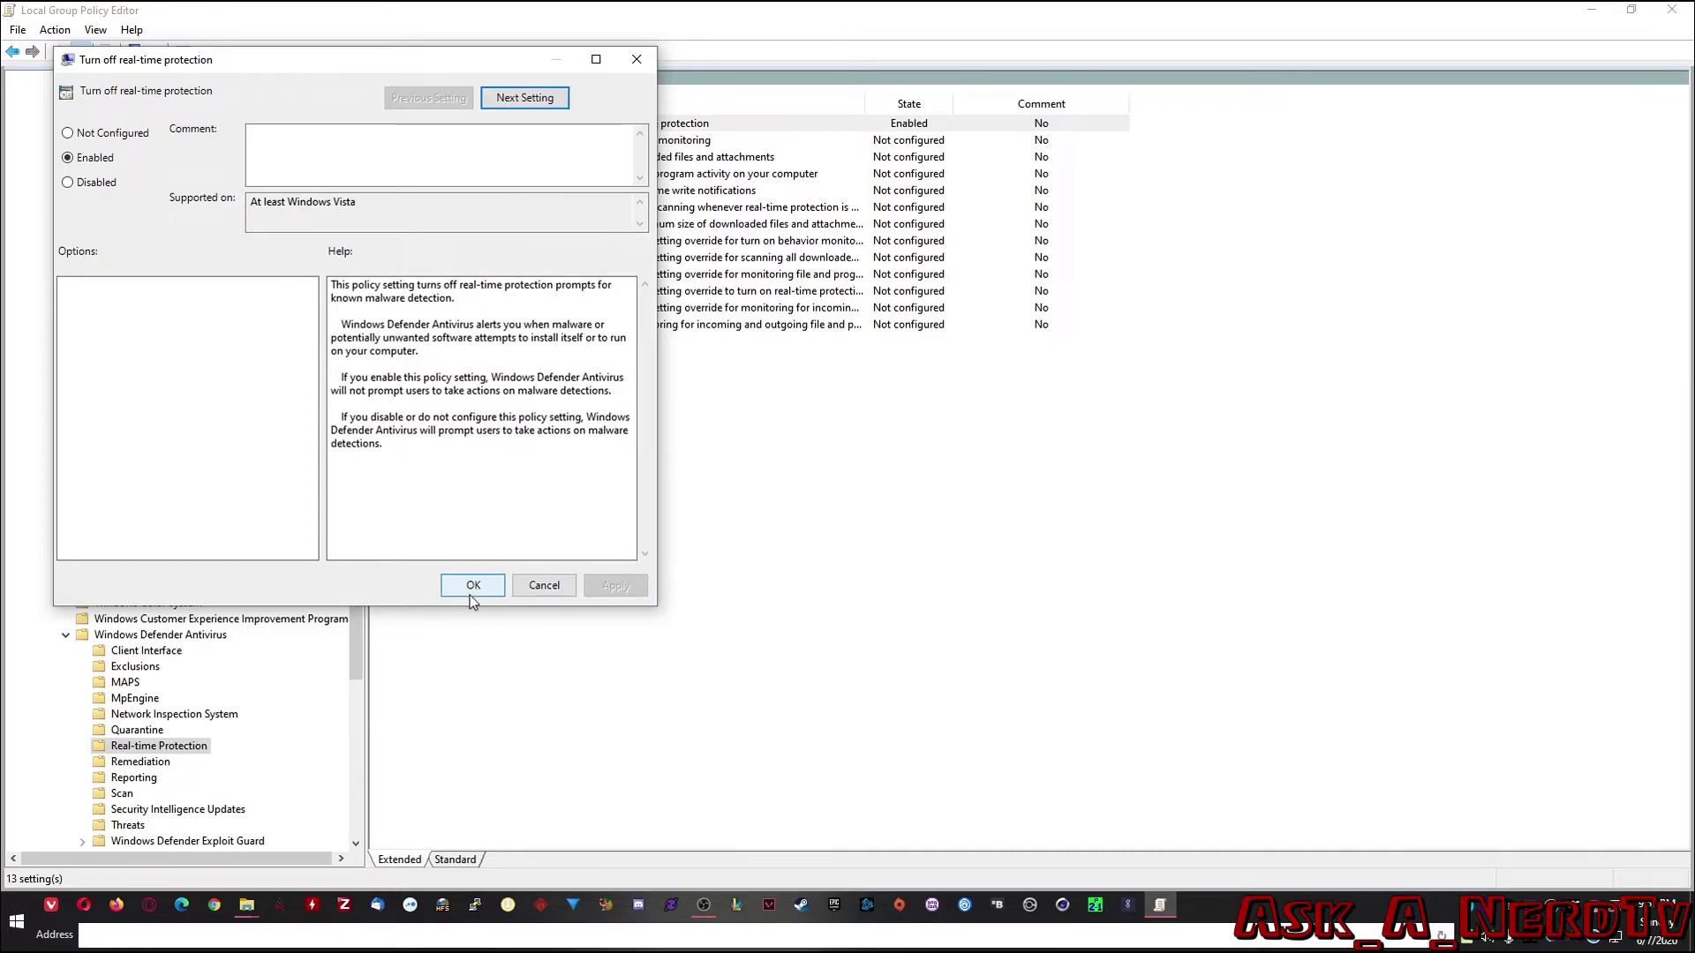
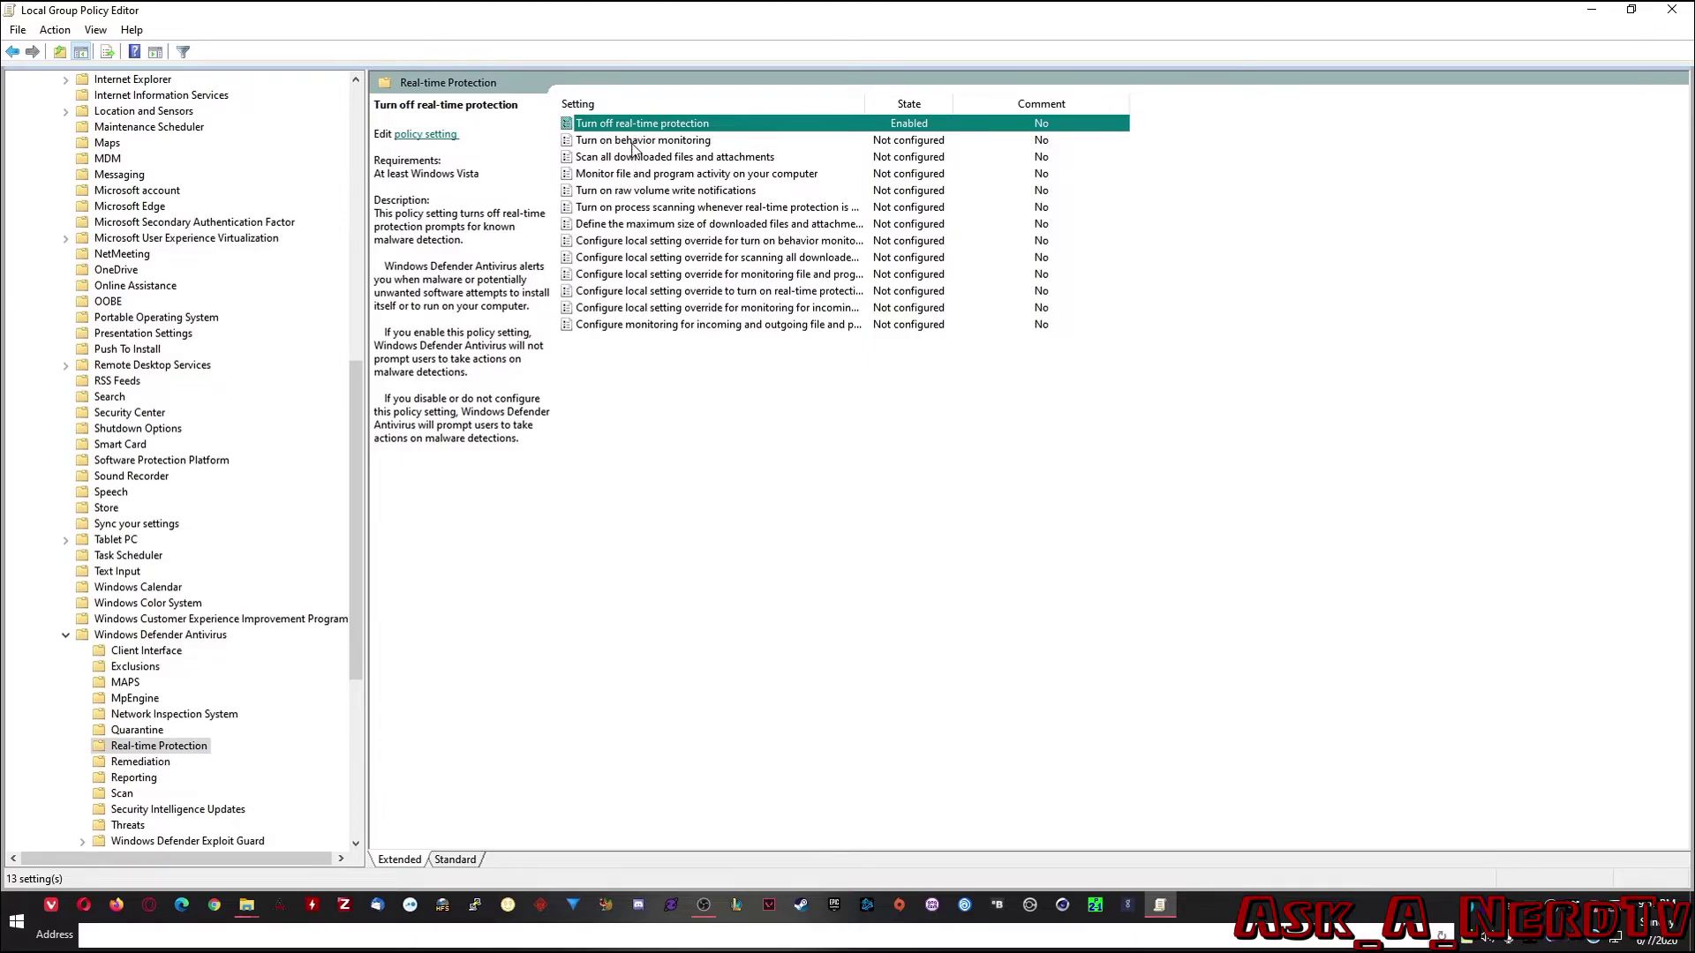
double_click(632, 141)
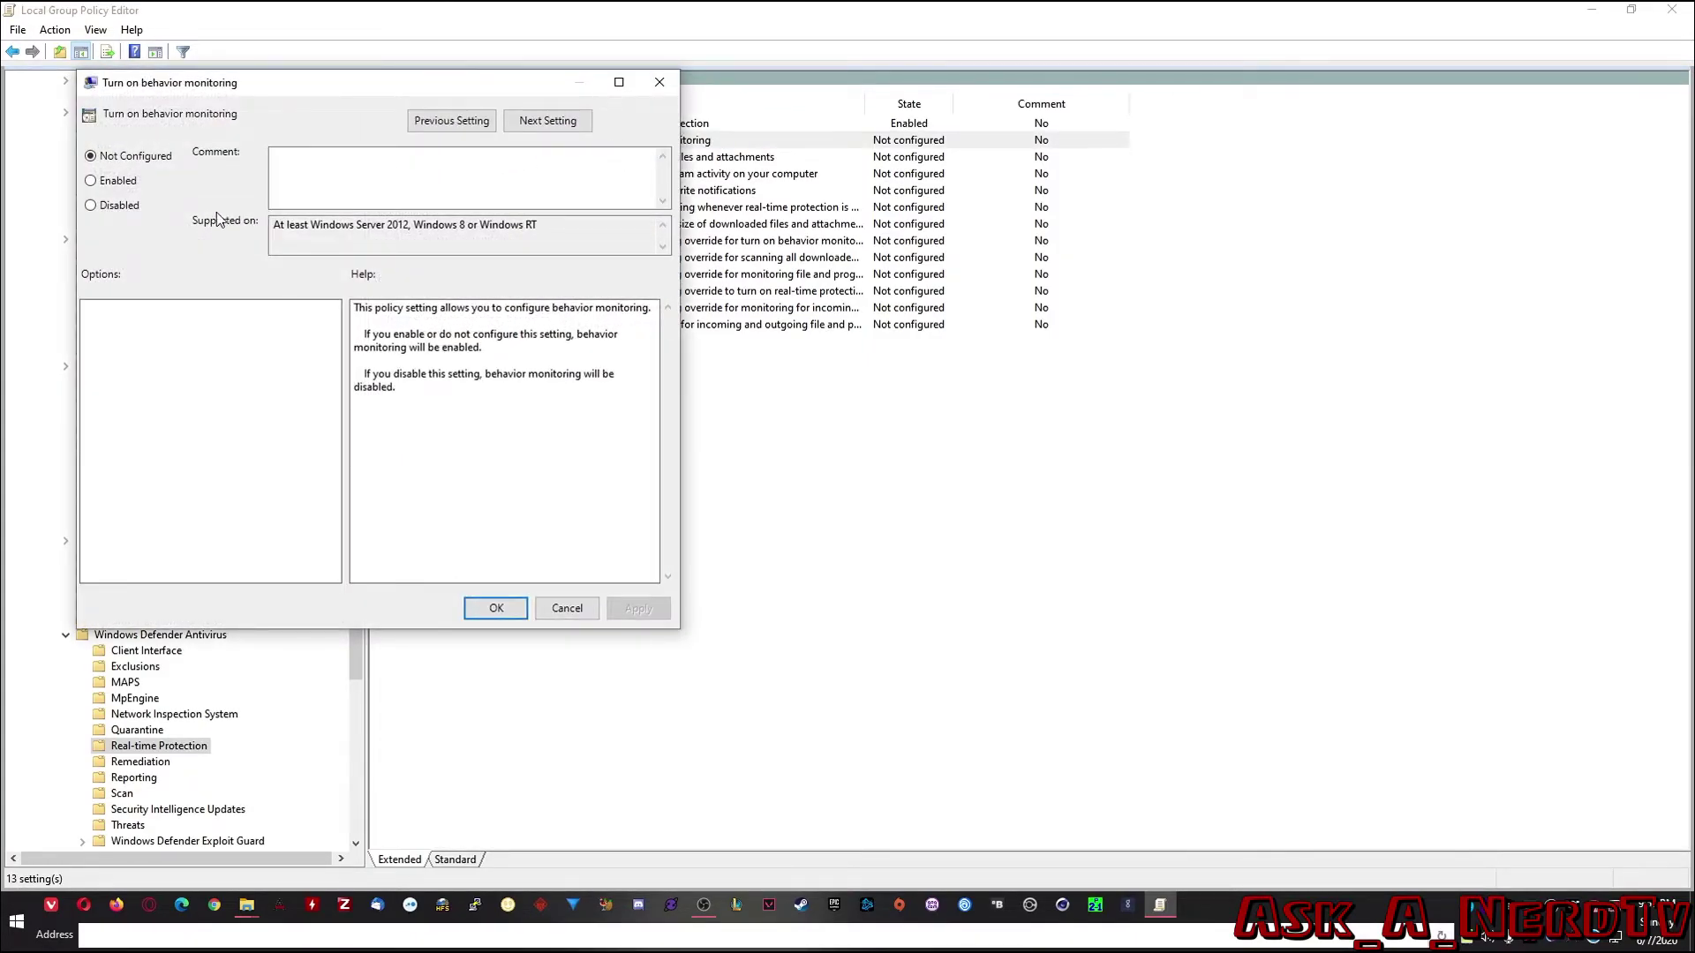
click(111, 206)
click(643, 614)
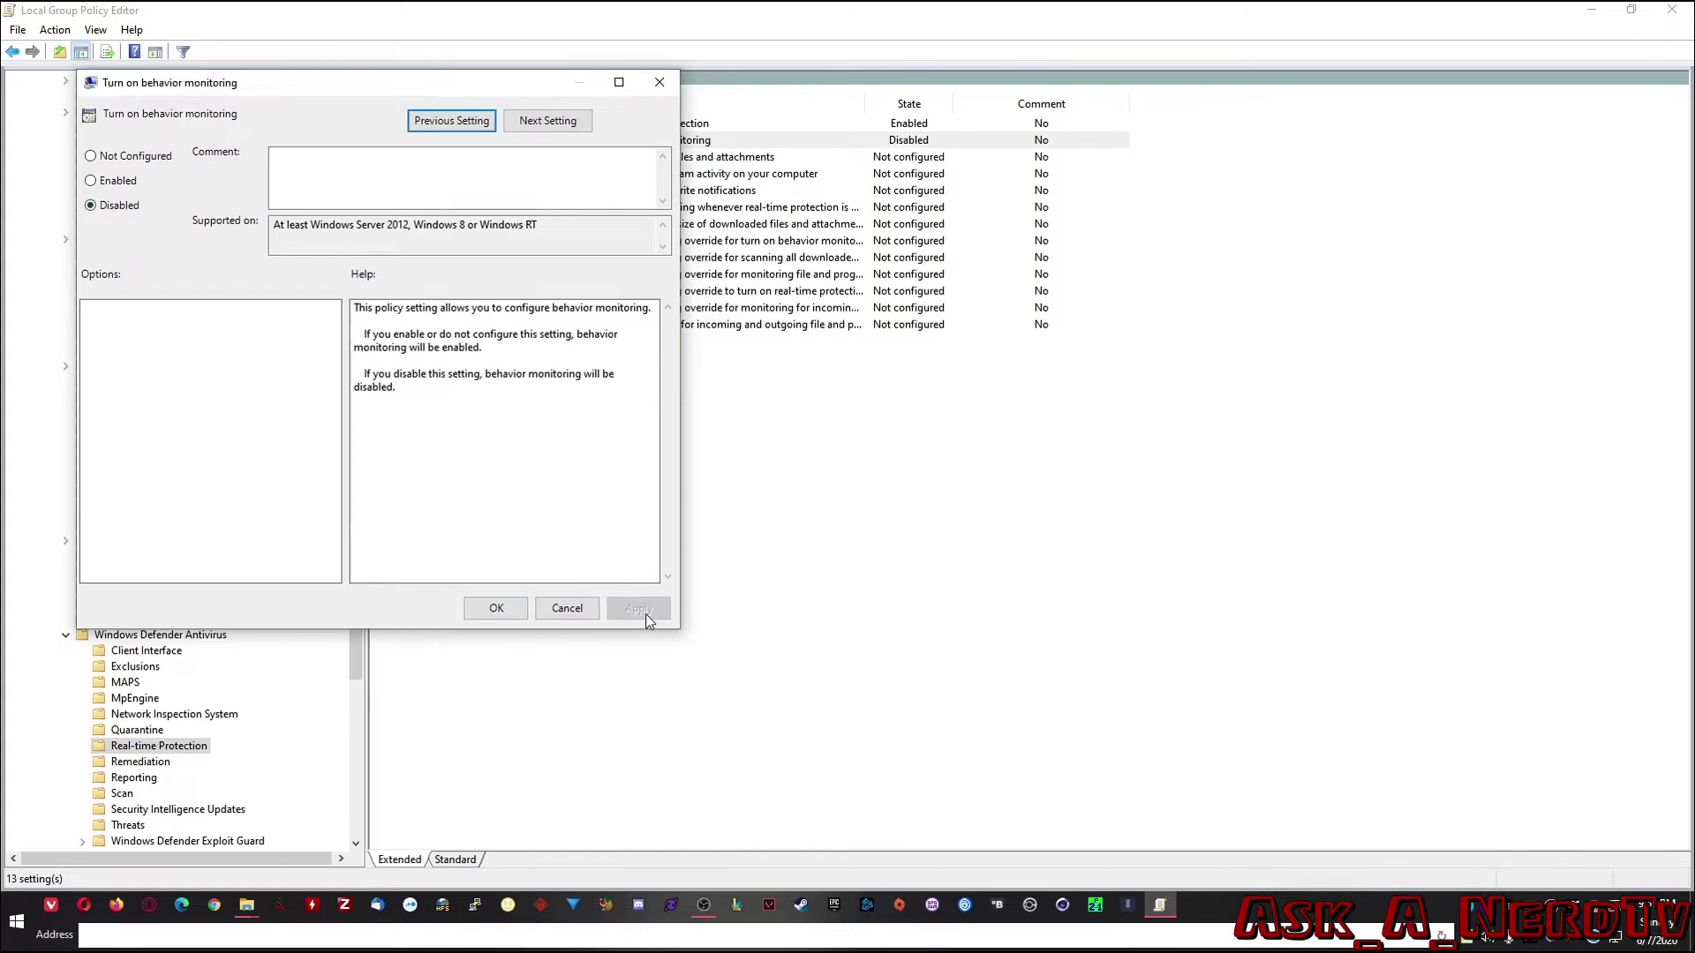
click(496, 609)
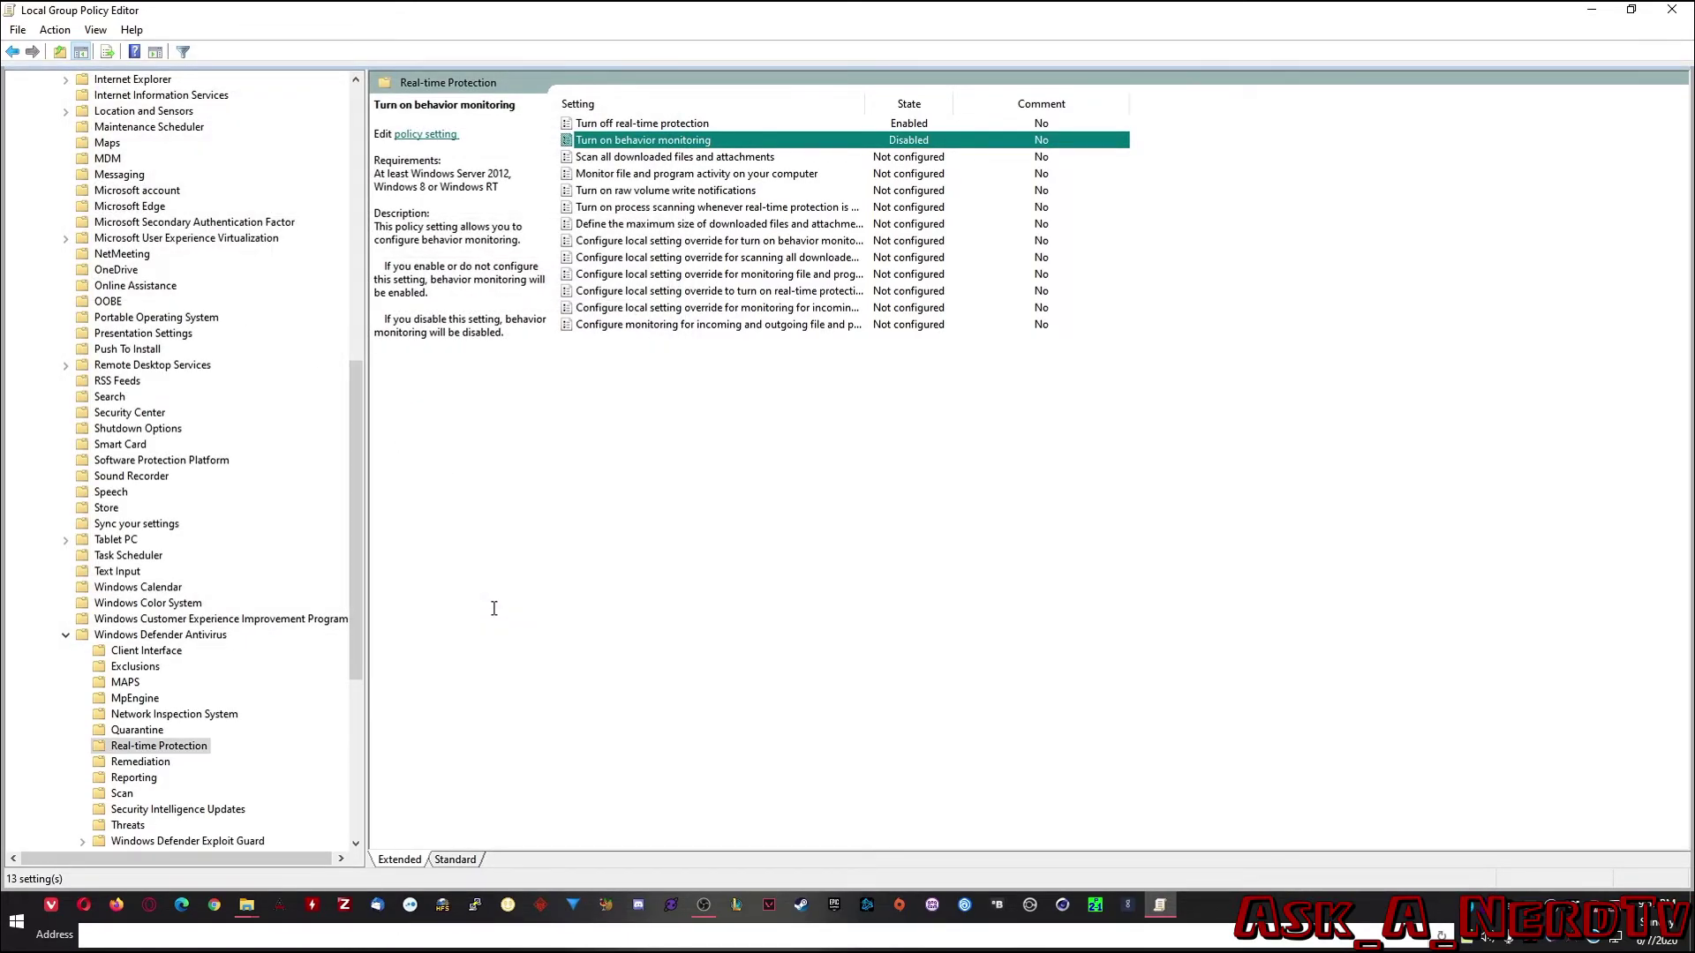
Disable the real-time protection policies Scan all downloaded files and attachments and Monitor file and program activity on your computer.
double_click(684, 159)
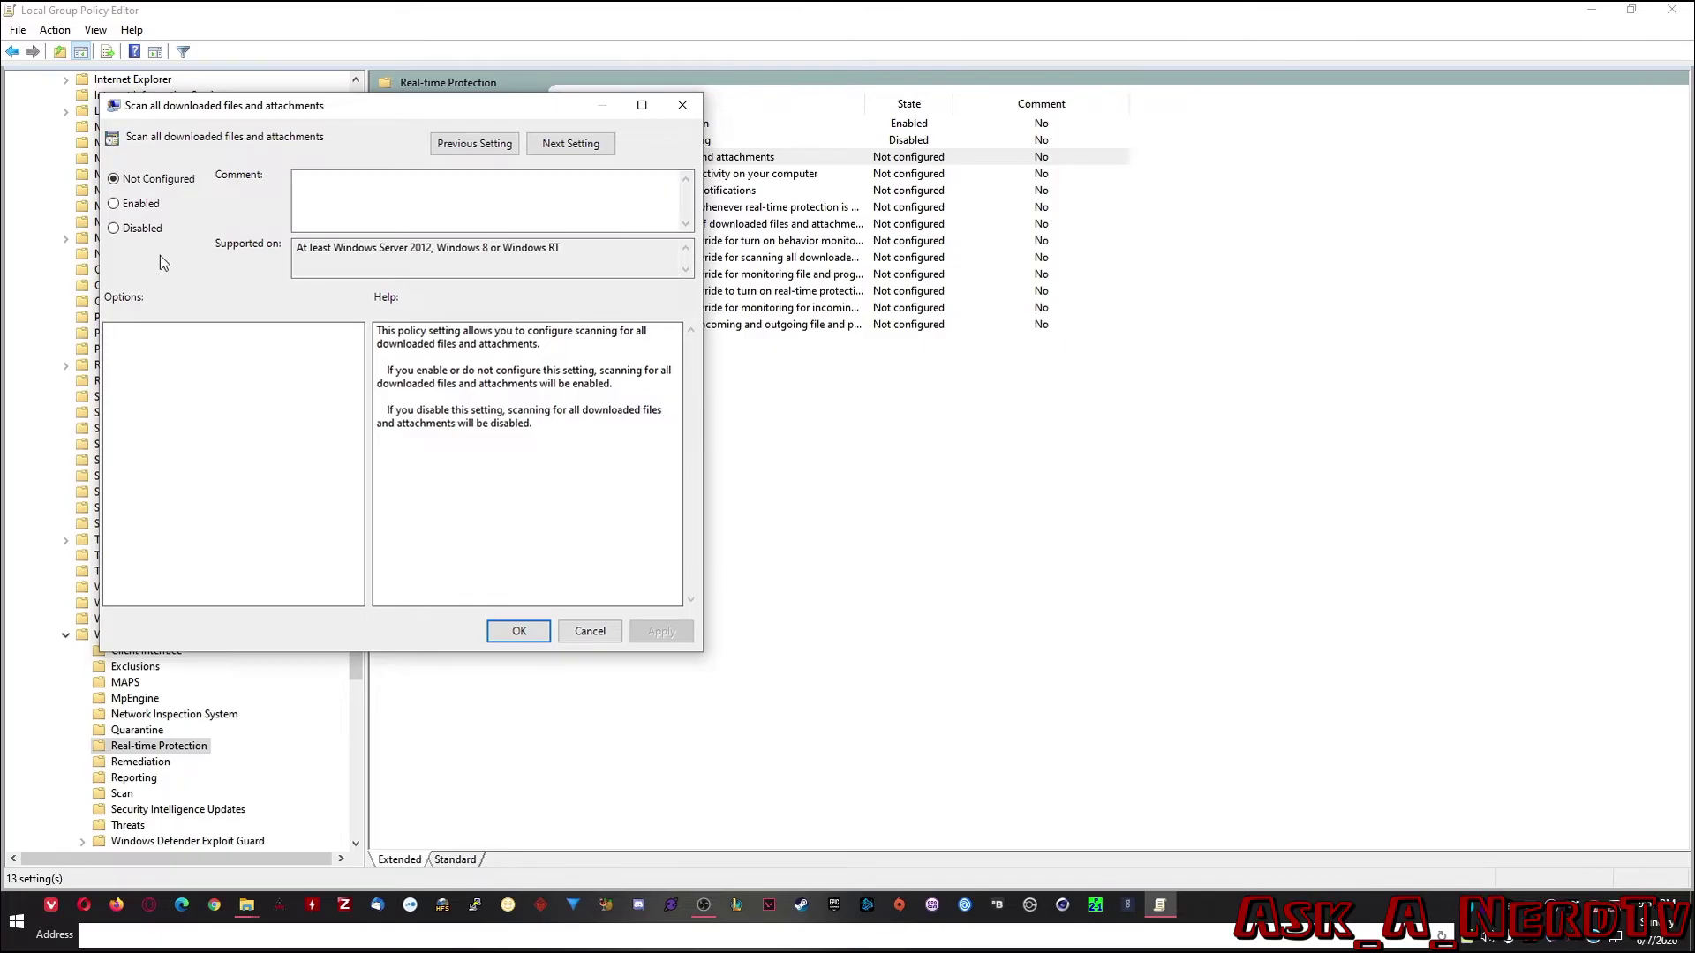
click(137, 230)
click(662, 632)
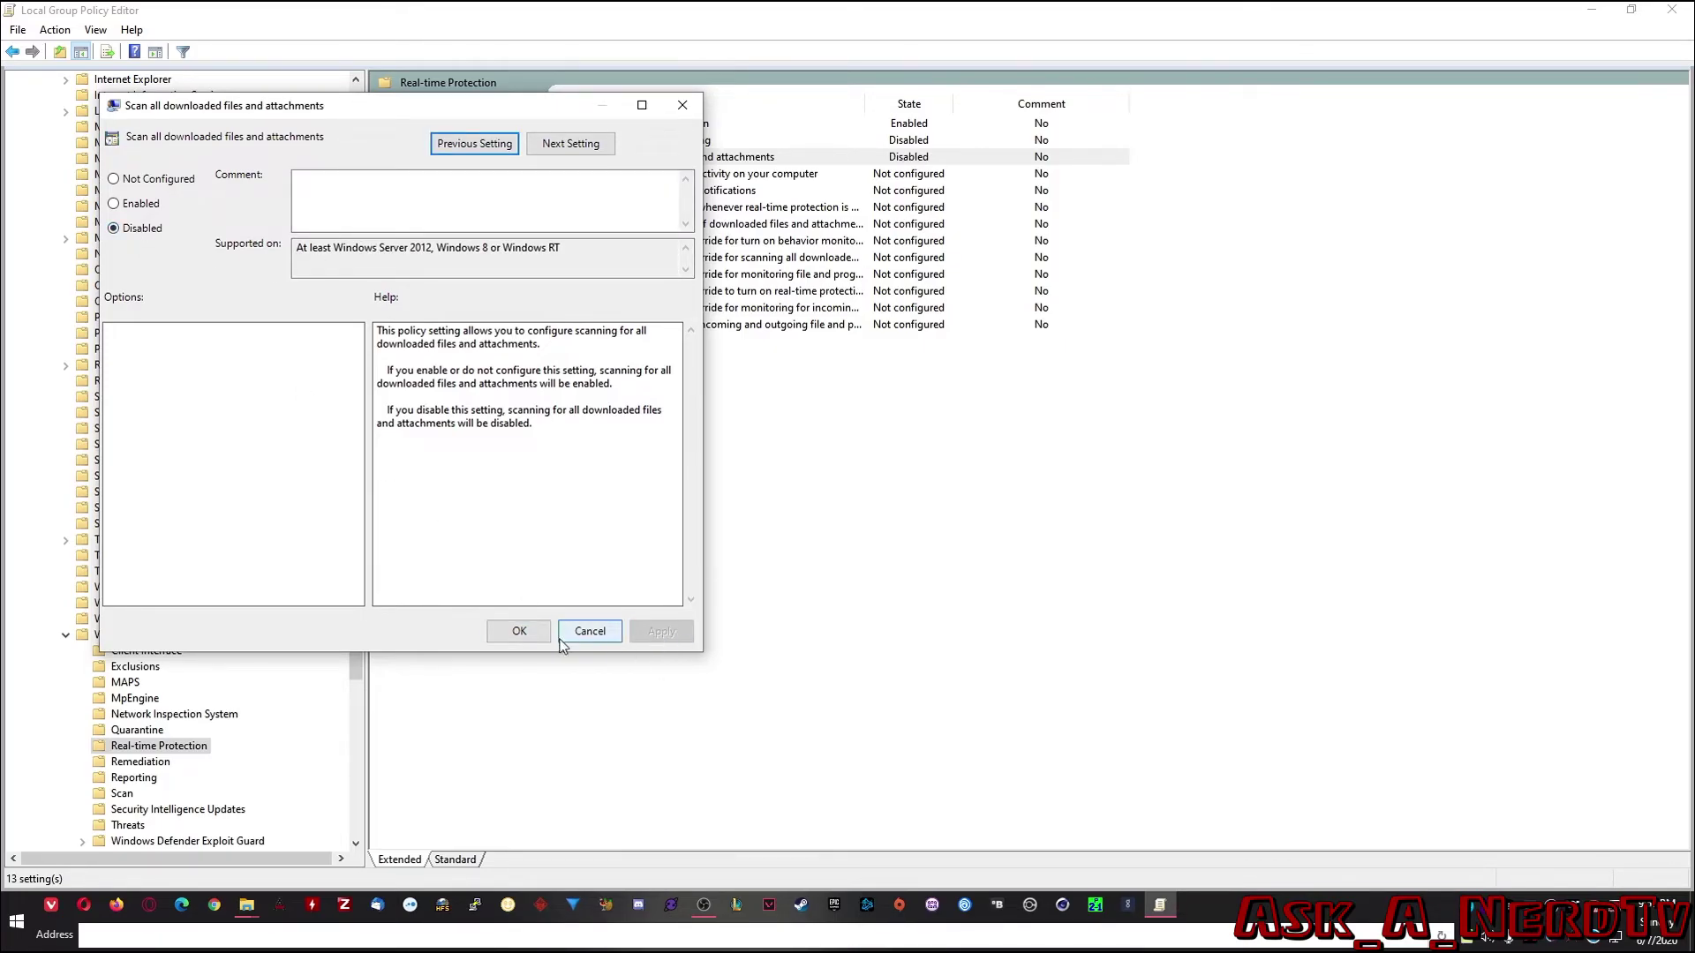
click(521, 631)
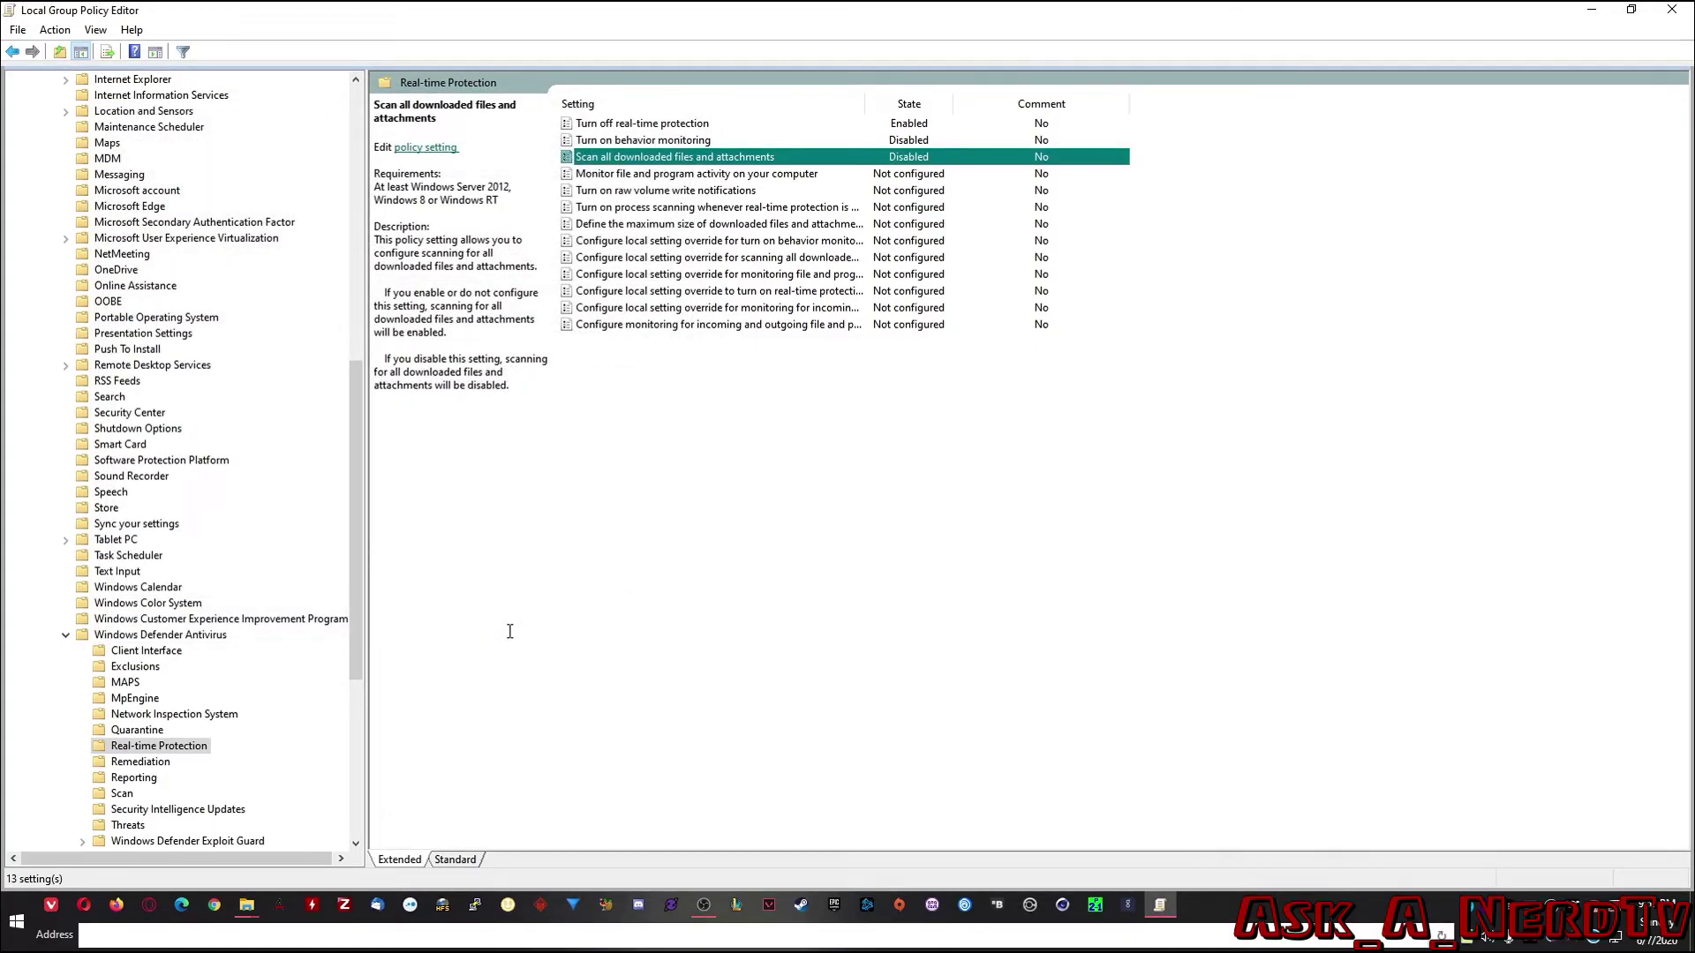
double_click(715, 176)
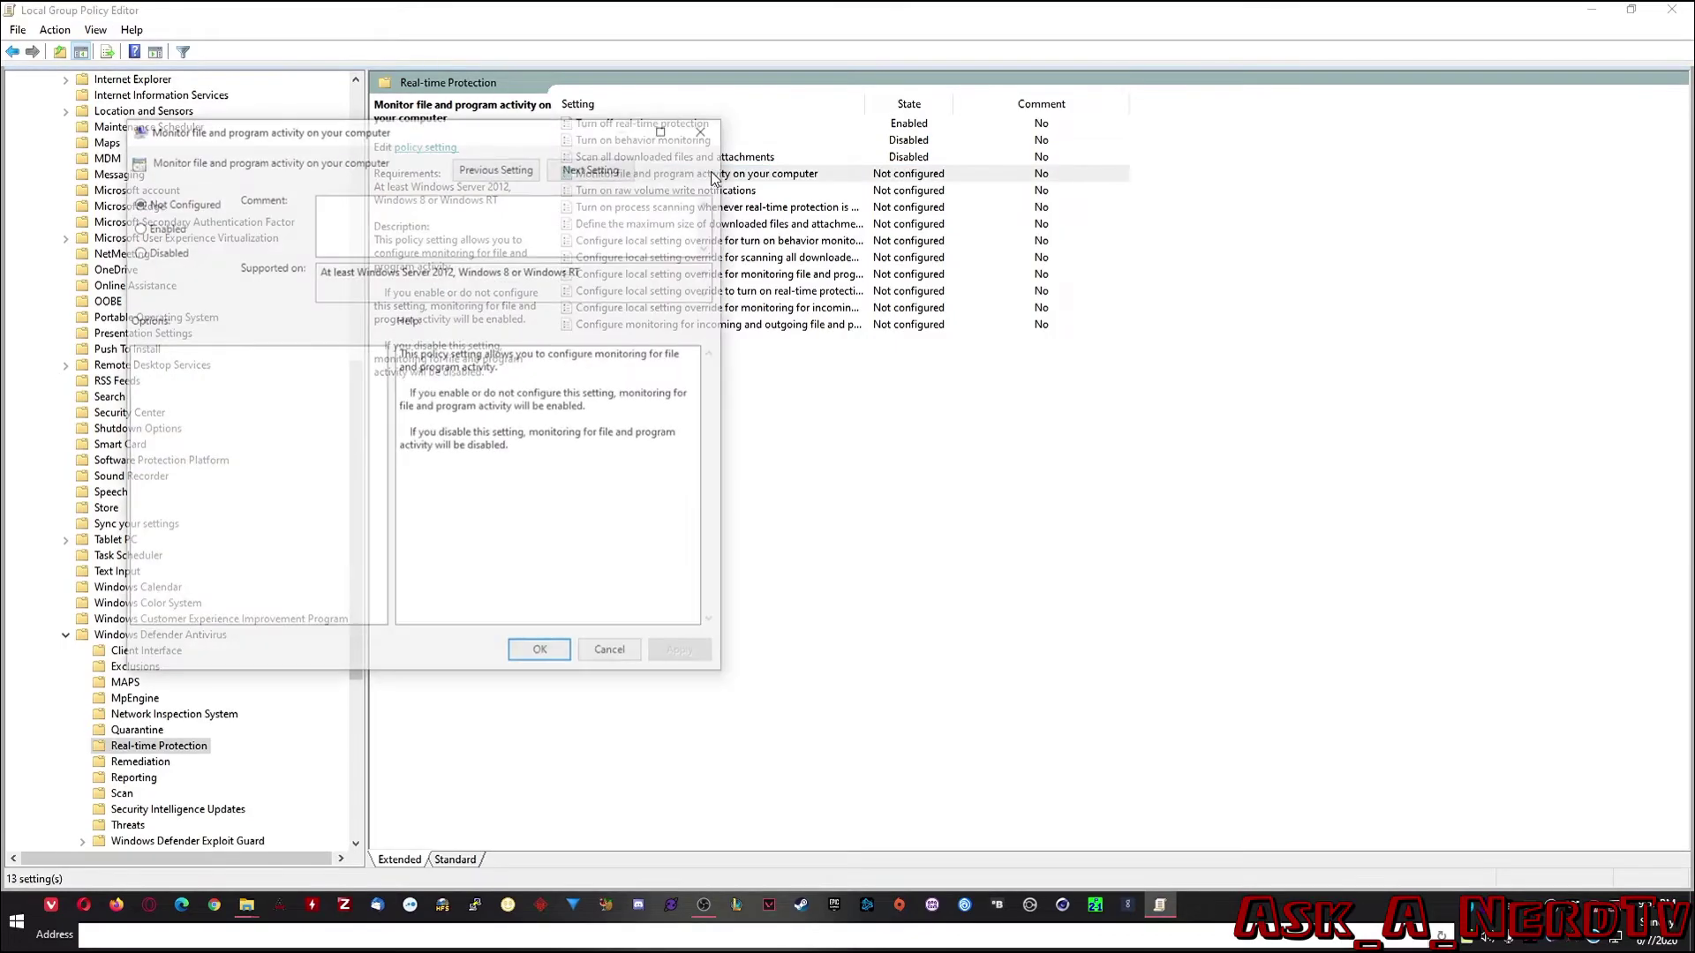
click(161, 256)
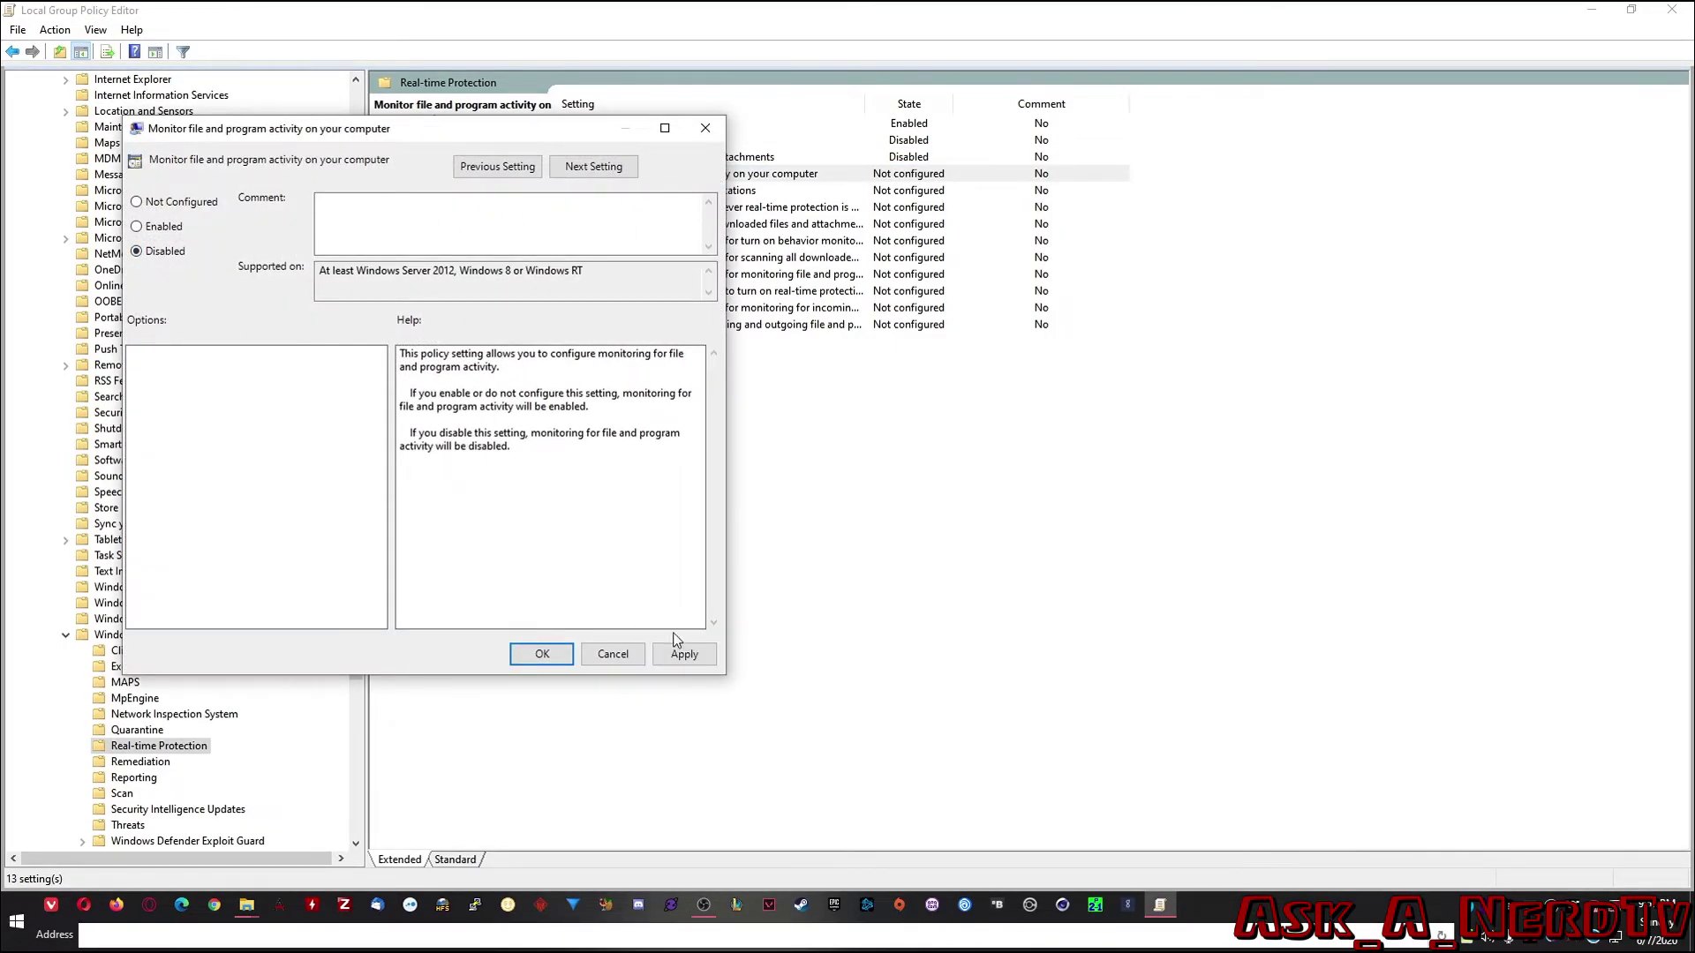
click(693, 660)
click(545, 655)
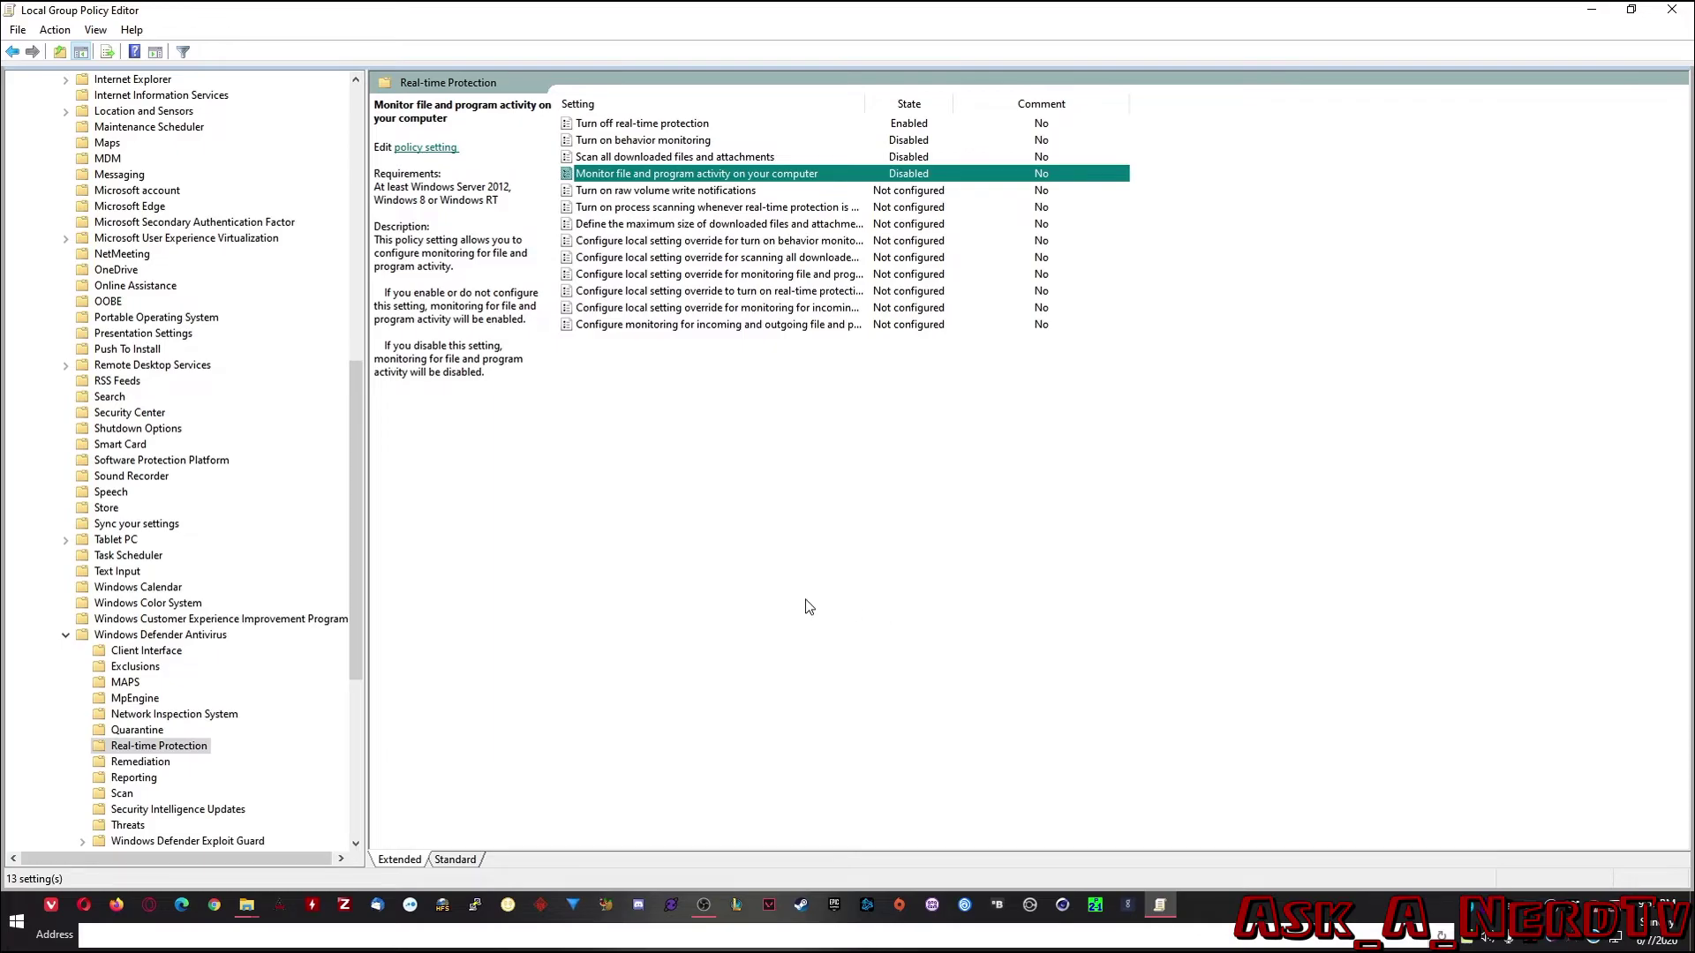
In the Windows Defender Application Guard policies, widen the Setting column and disable Turn on Windows Defender Application Guard in Managed Mode.
click(66, 635)
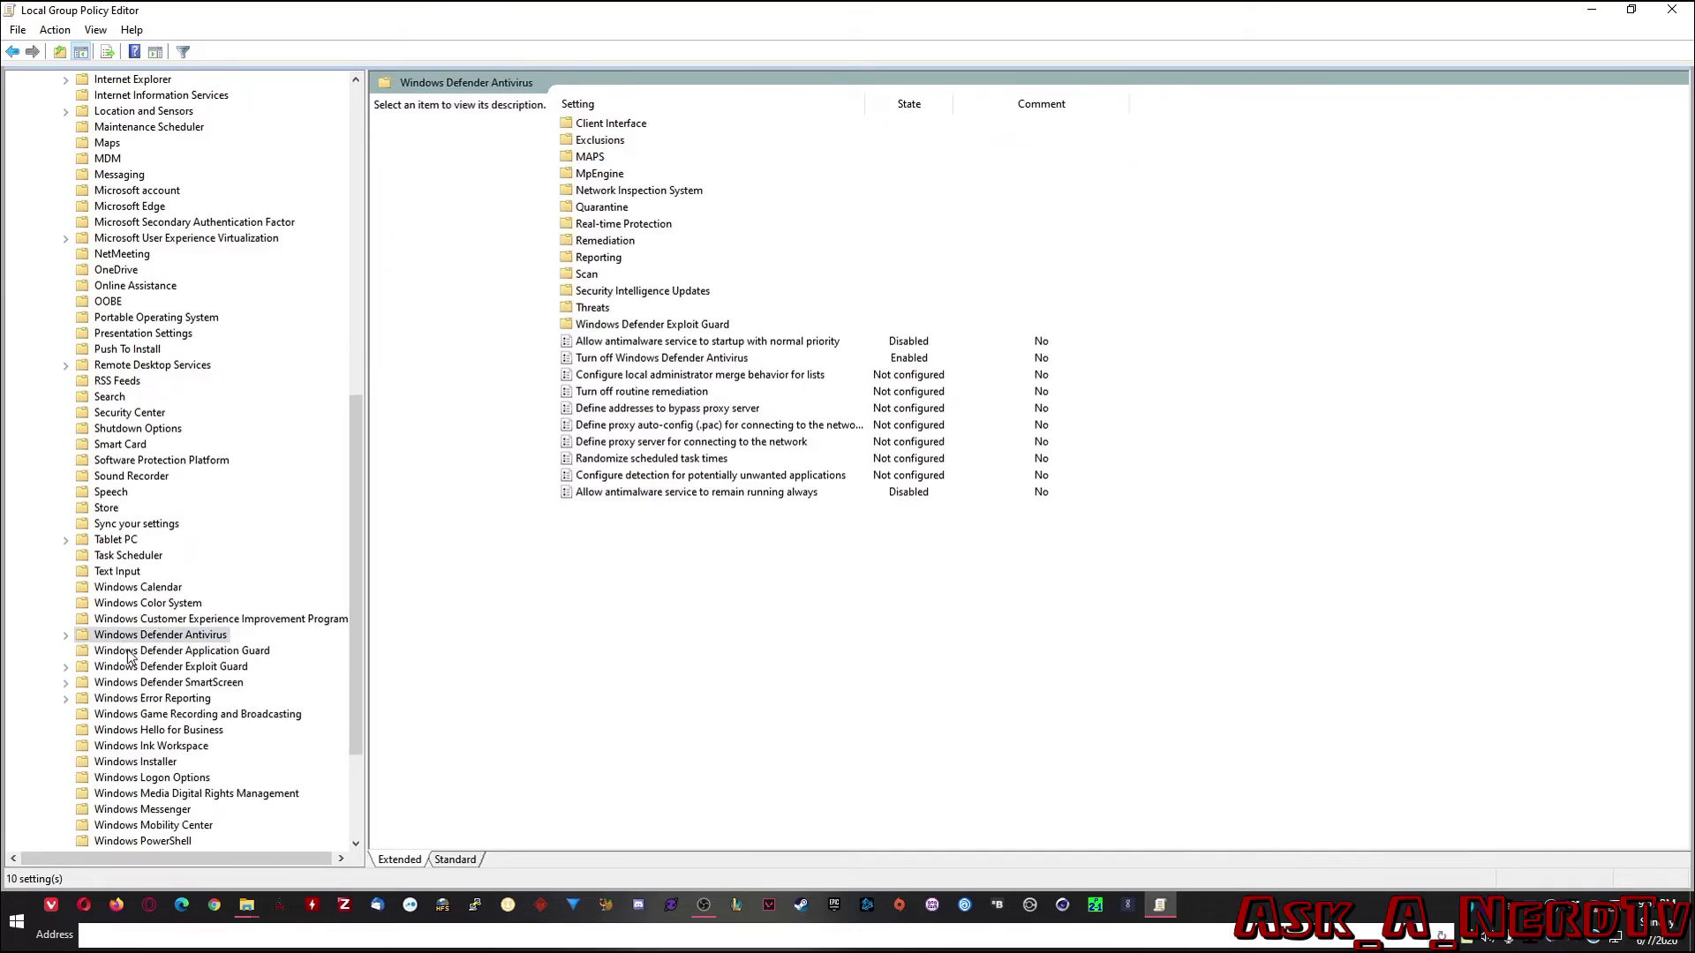
click(129, 653)
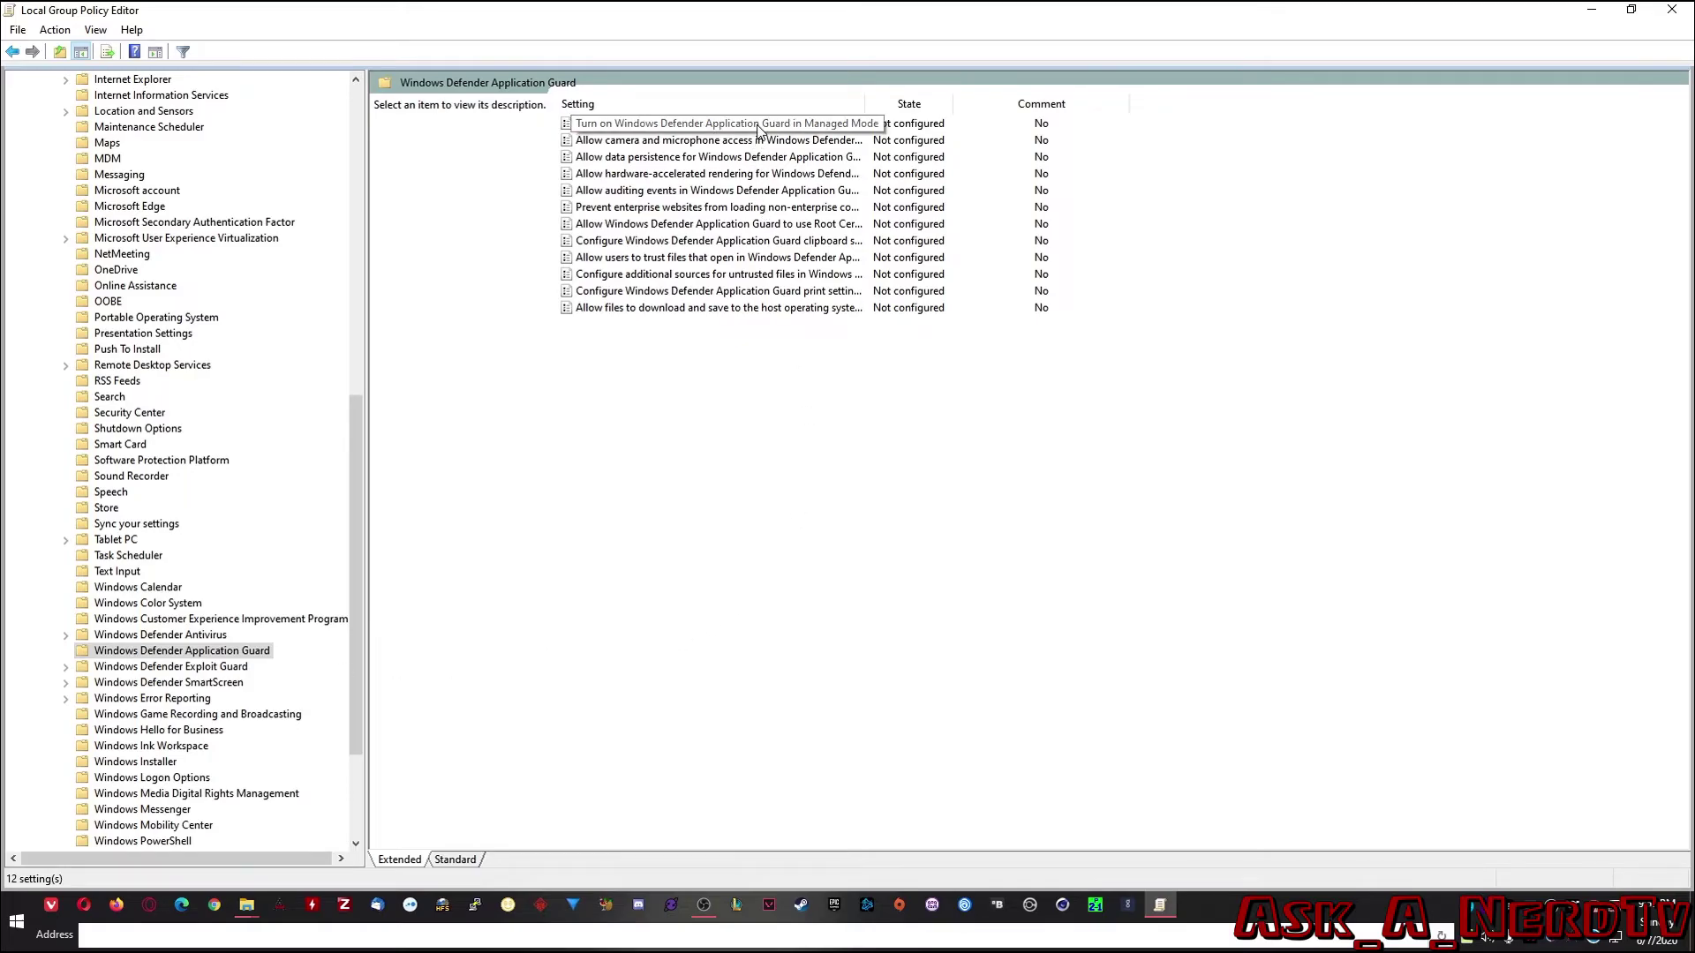
drag(866, 103, 1192, 103)
click(785, 126)
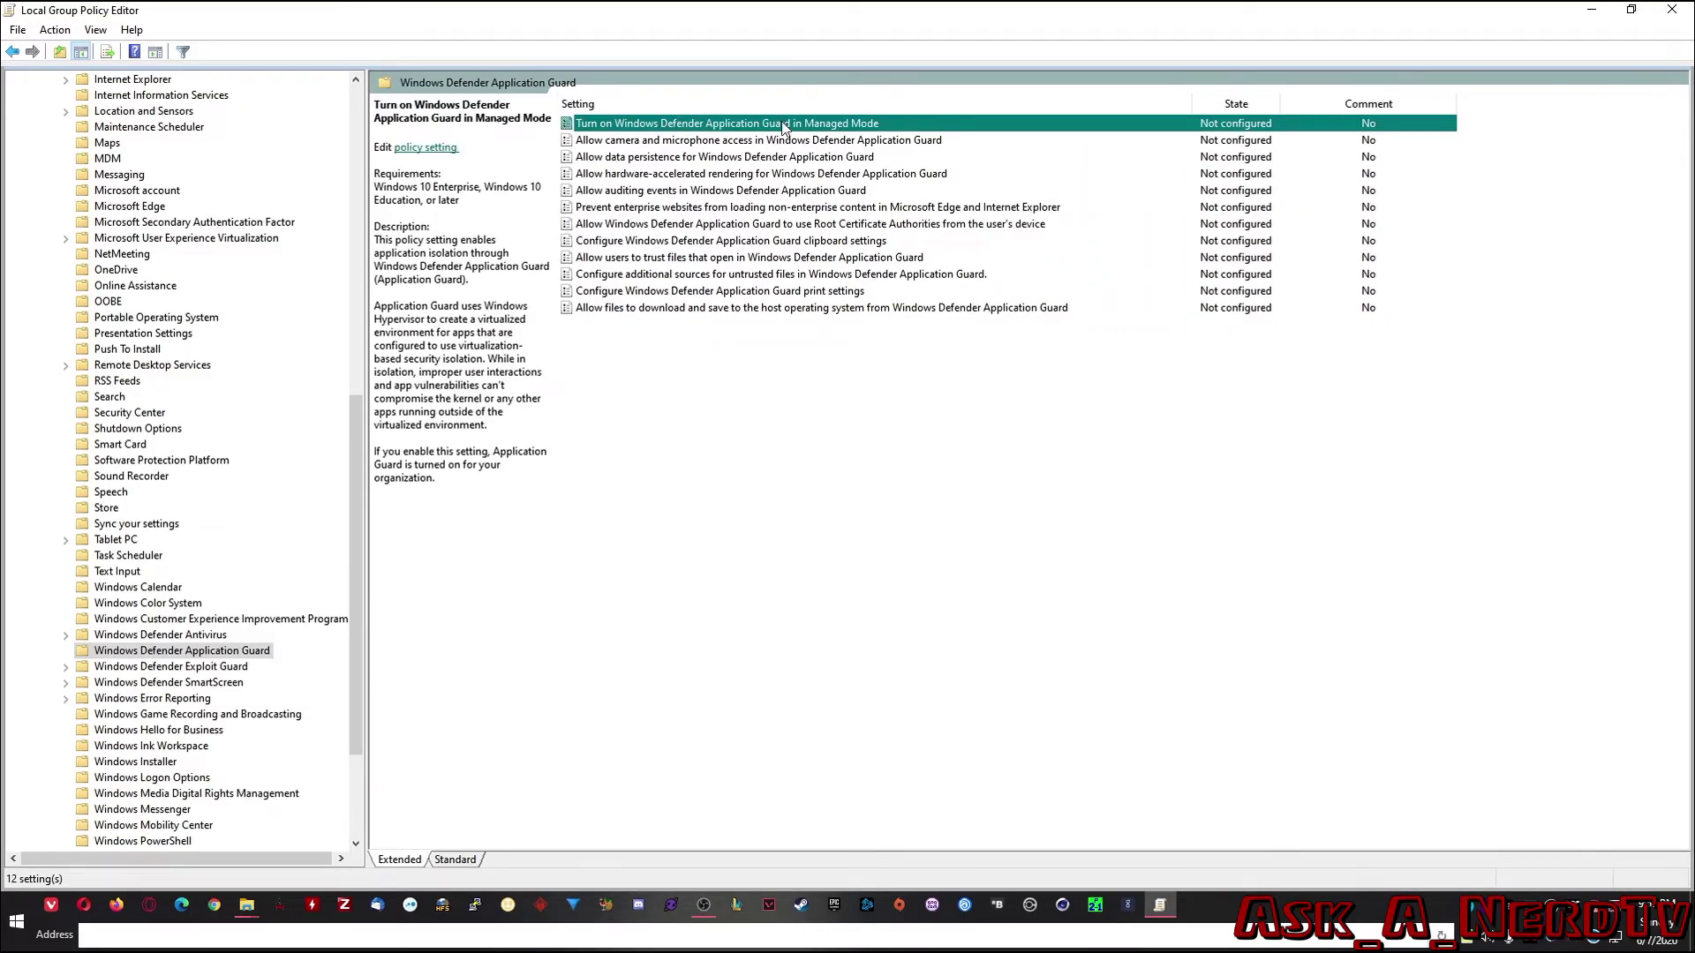
double_click(784, 125)
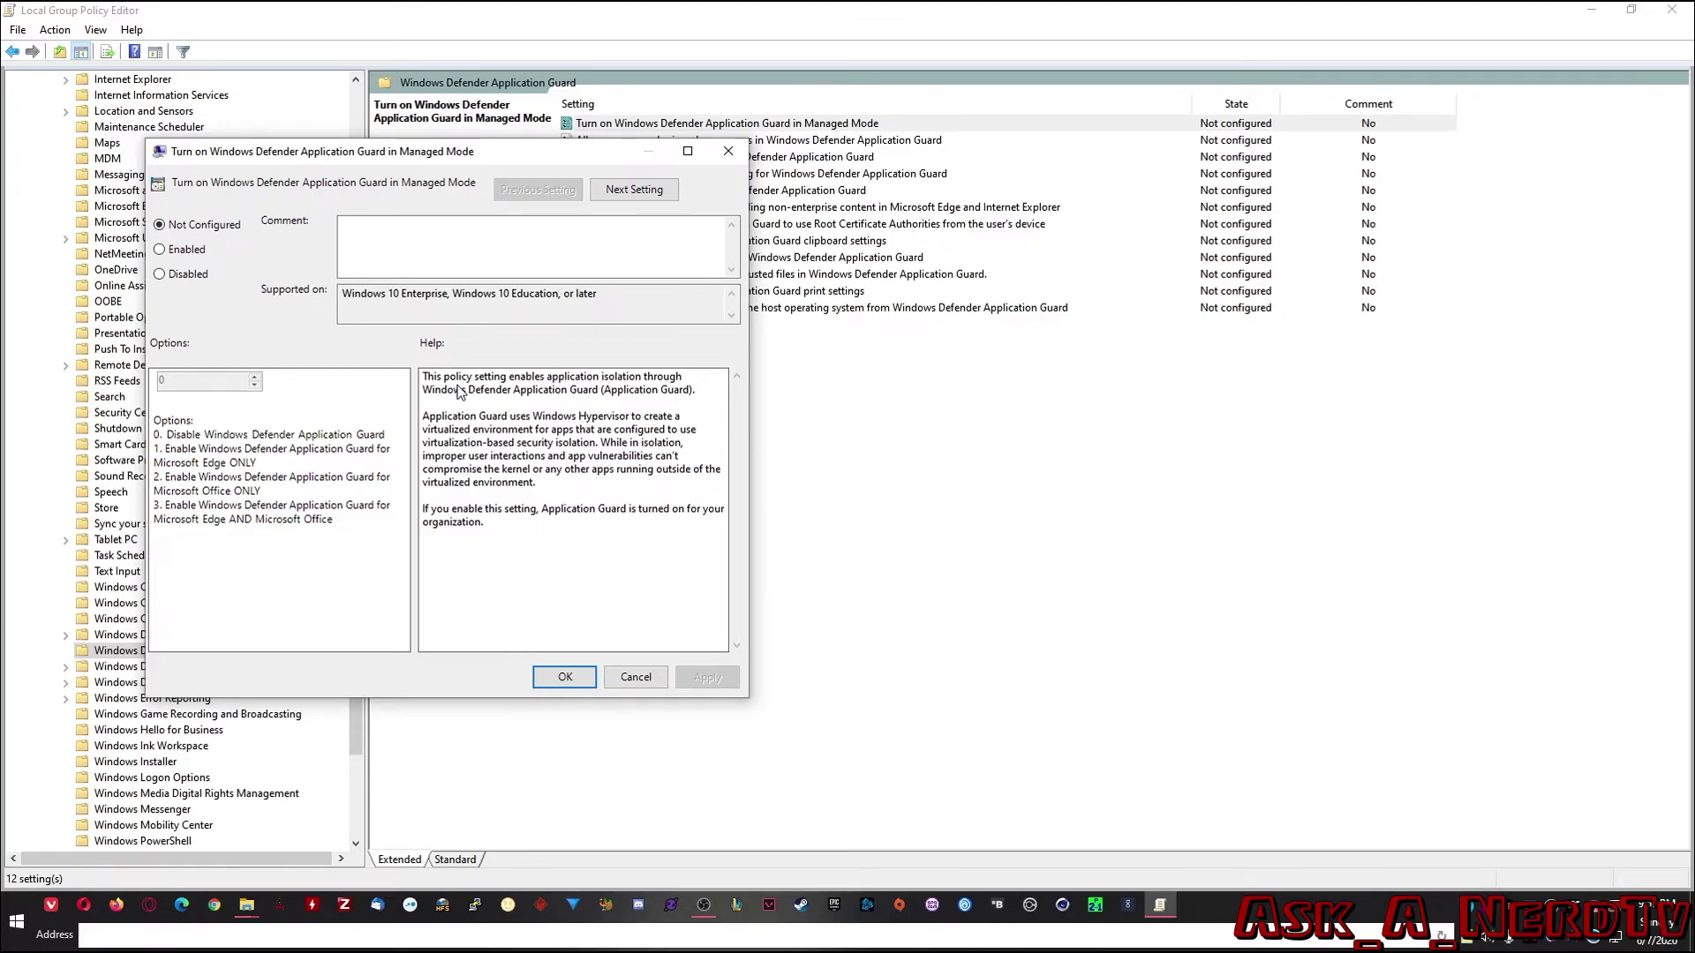
click(174, 278)
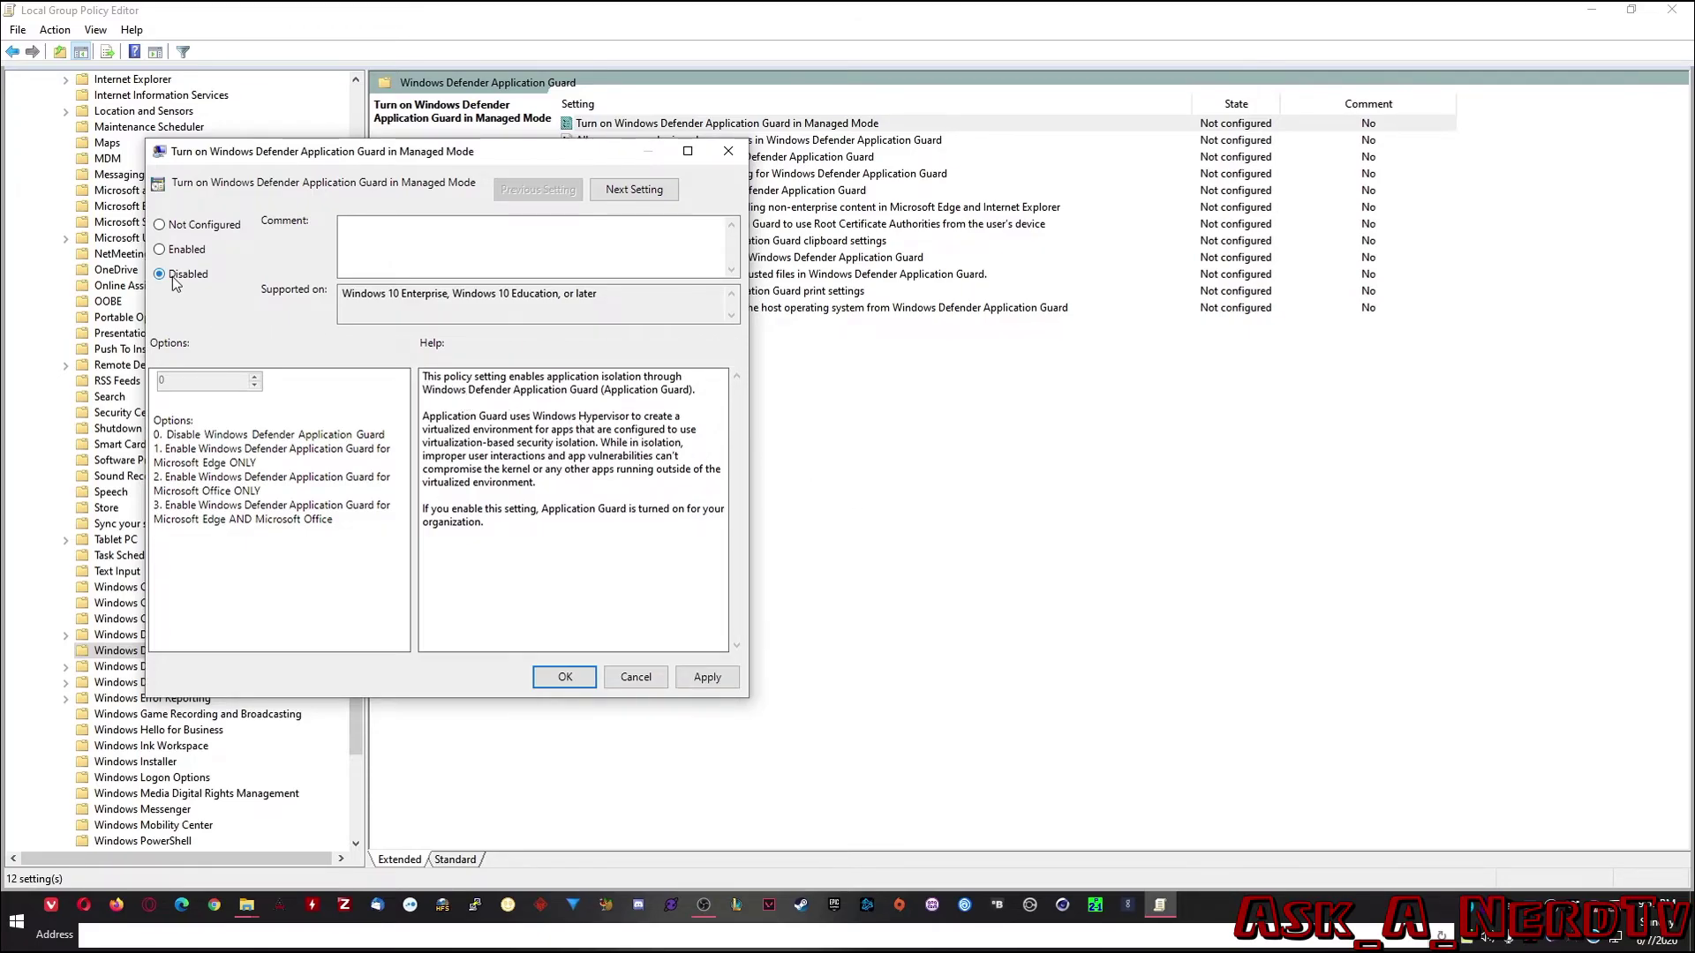
click(706, 681)
click(576, 681)
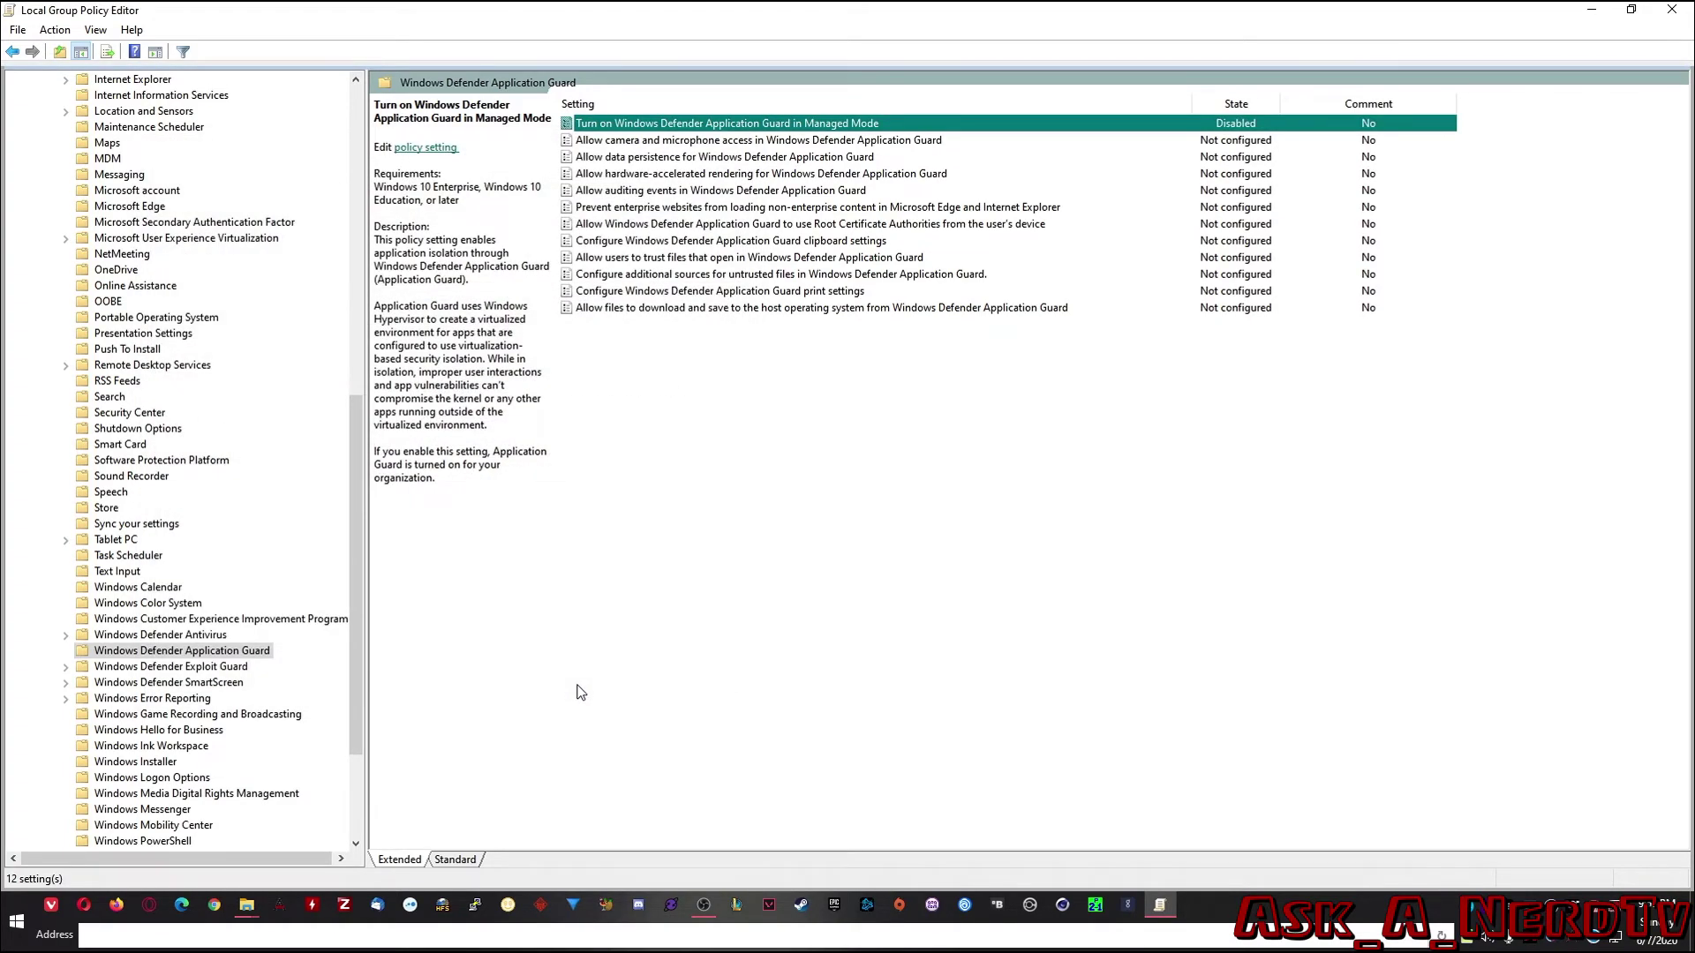
click(621, 655)
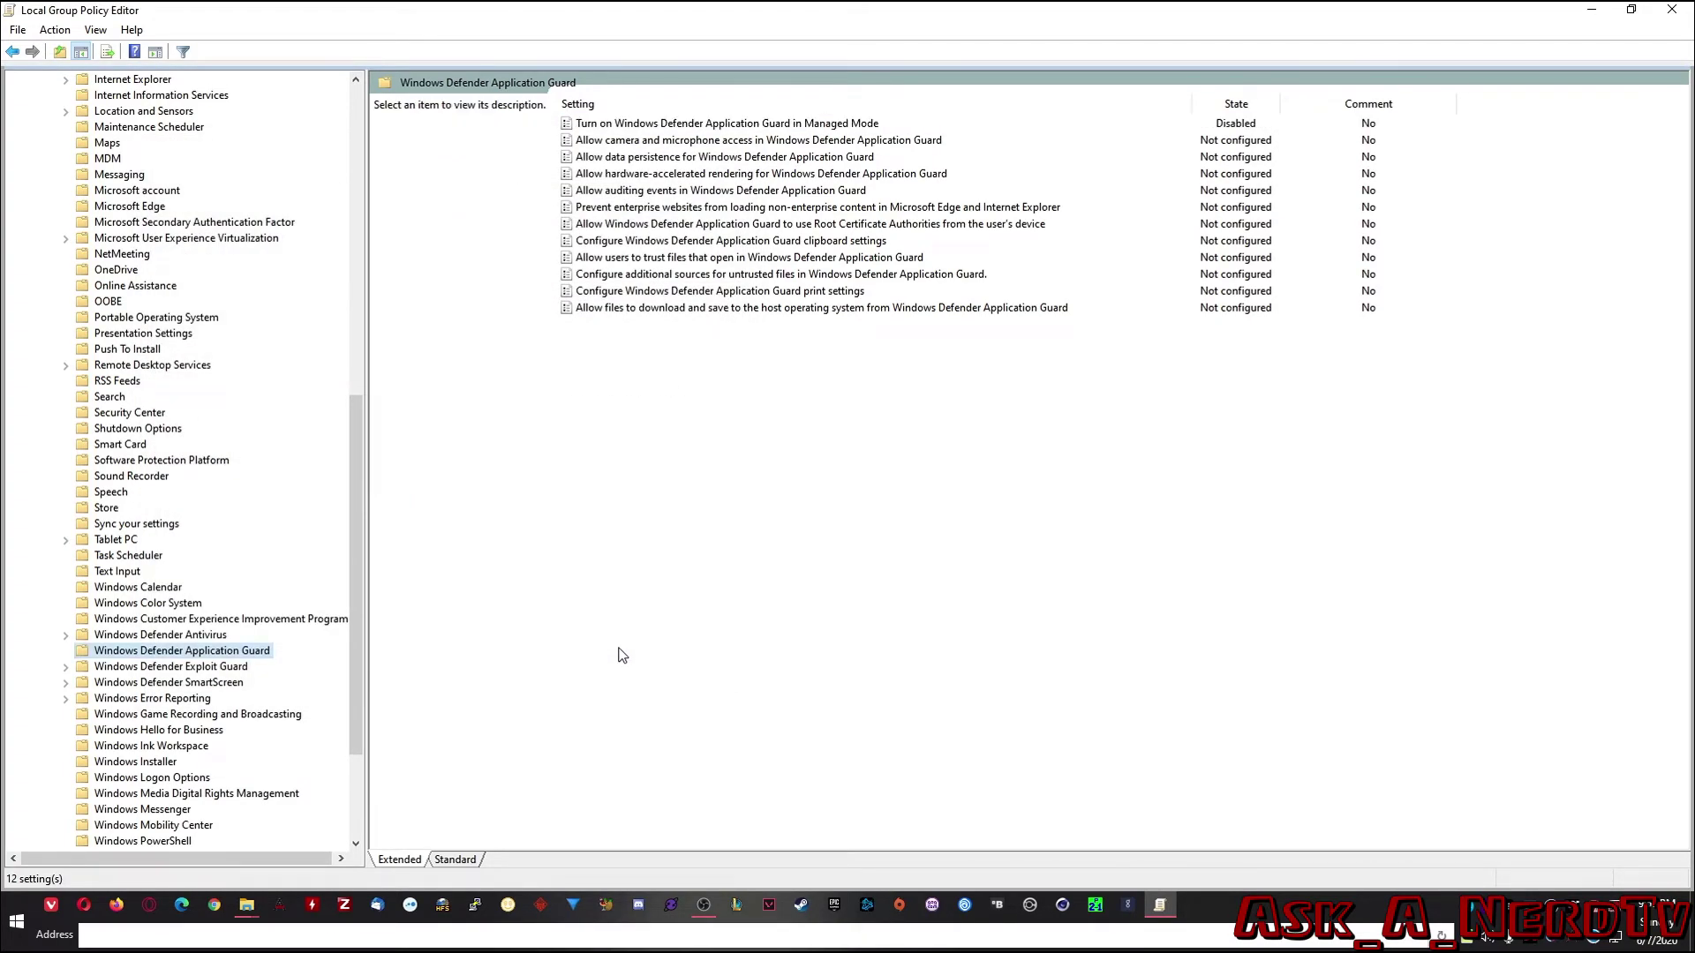
Disable the Configure Windows Defender SmartScreen policy in the Explorer folder under Windows Defender SmartScreen.
click(228, 684)
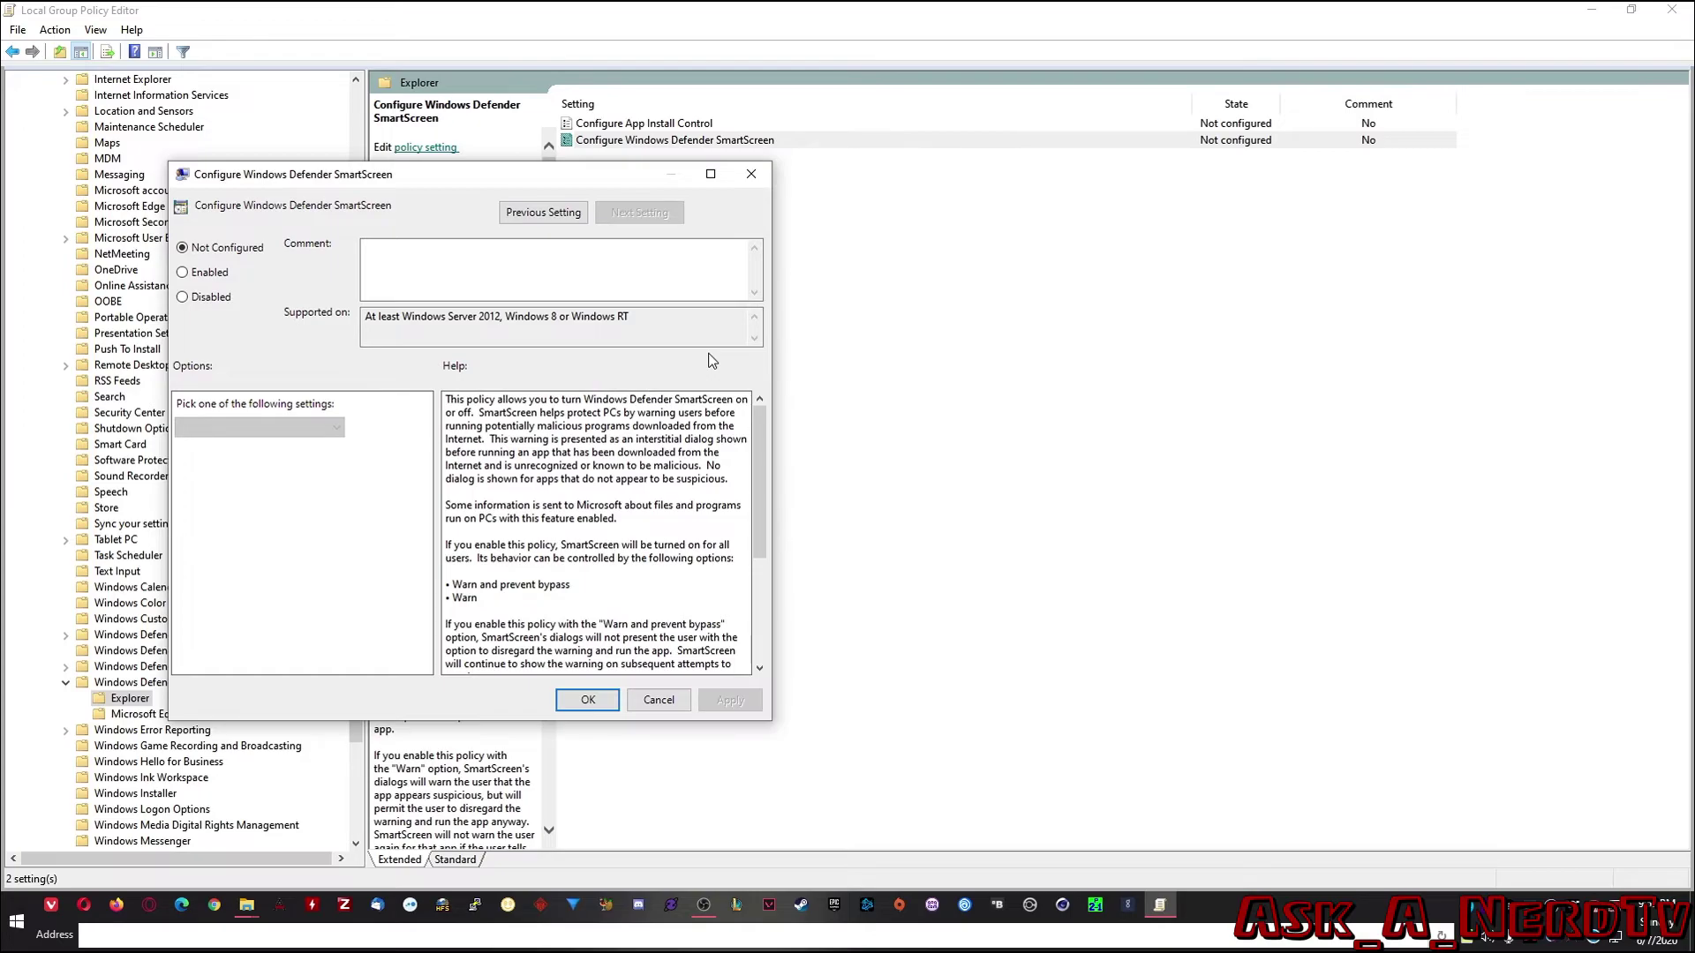
click(183, 298)
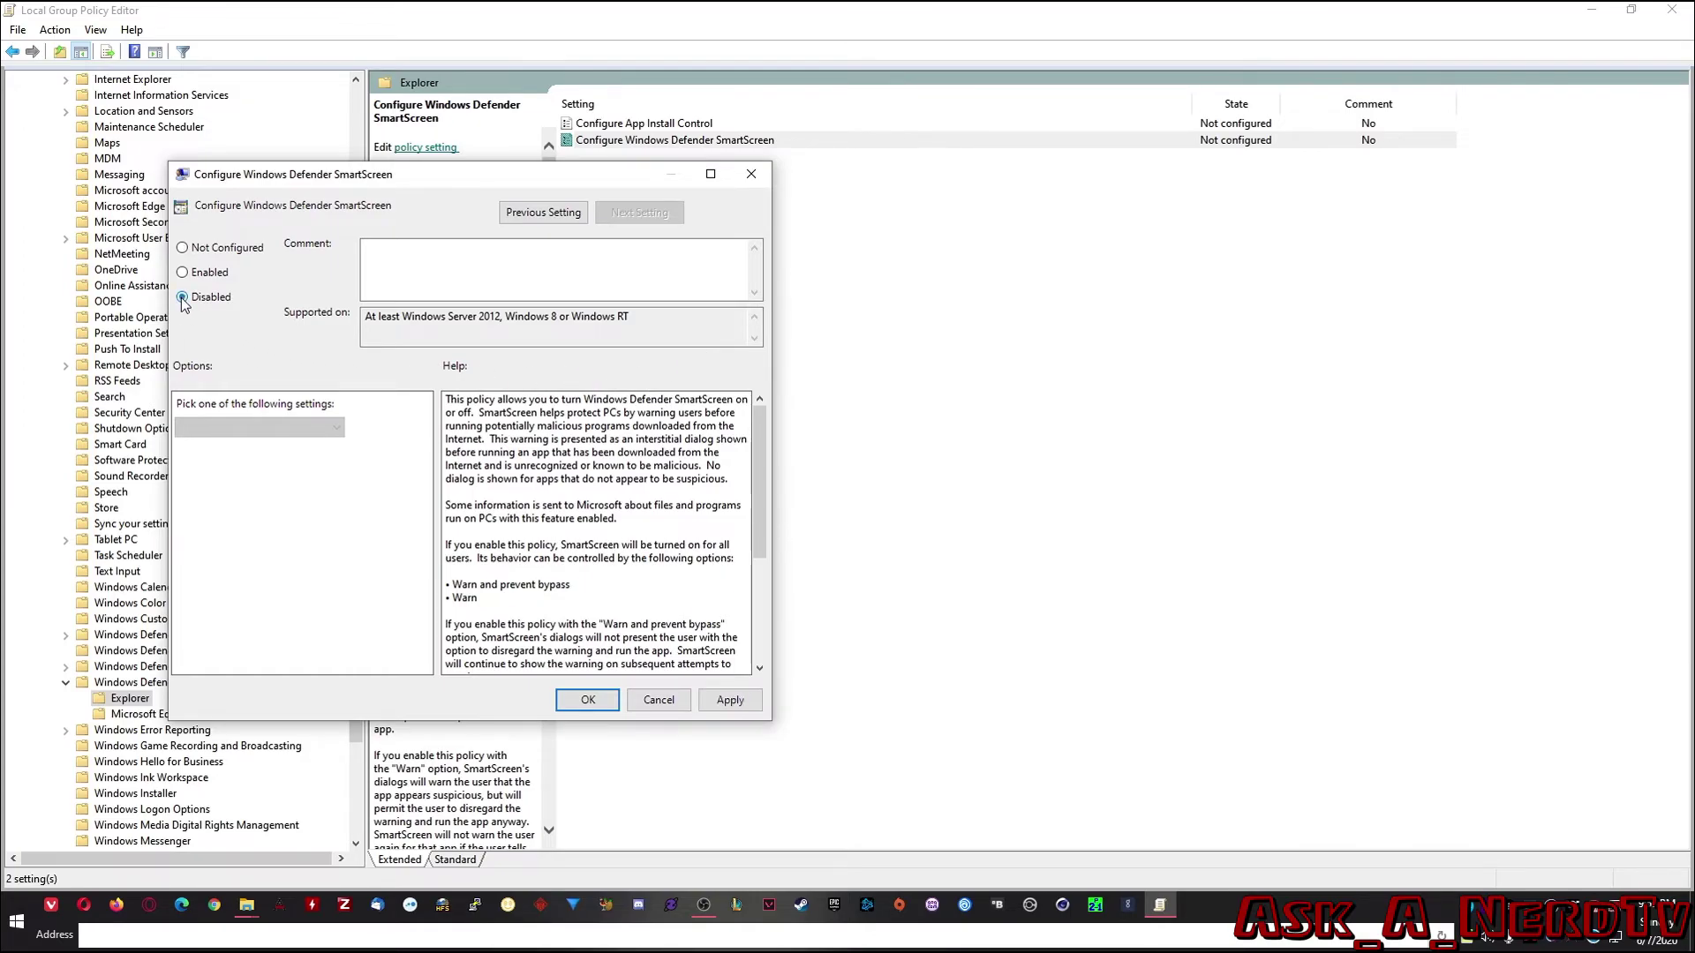
scroll(748, 592, down, 5)
click(729, 700)
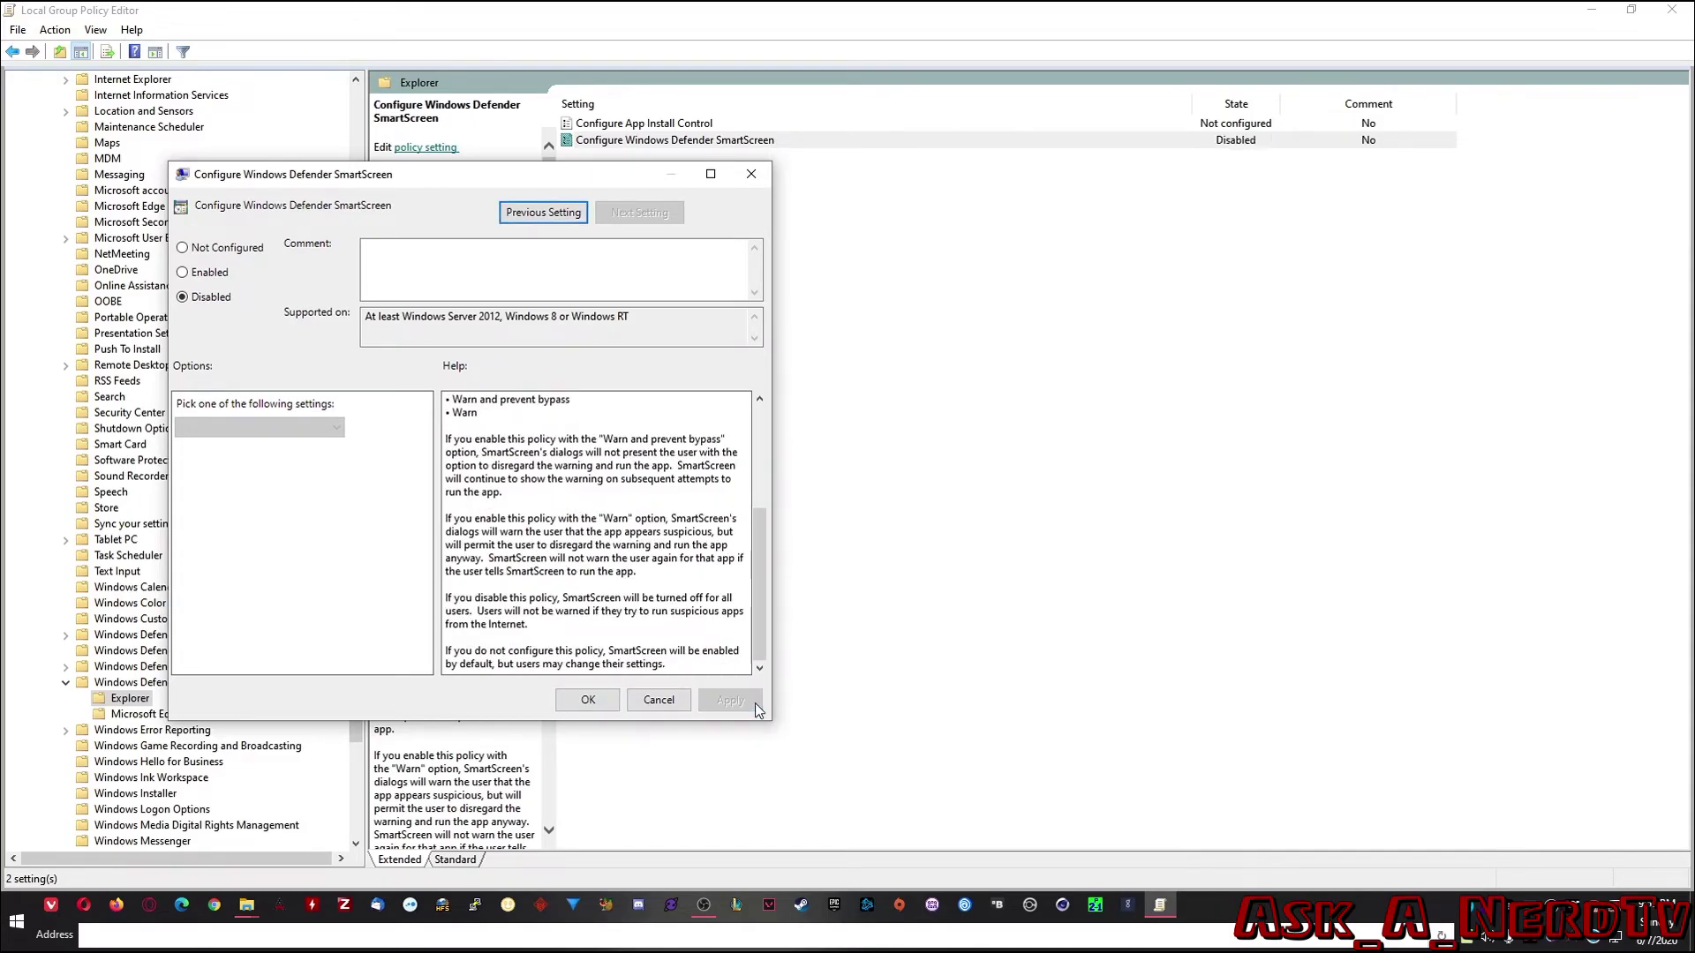
click(587, 700)
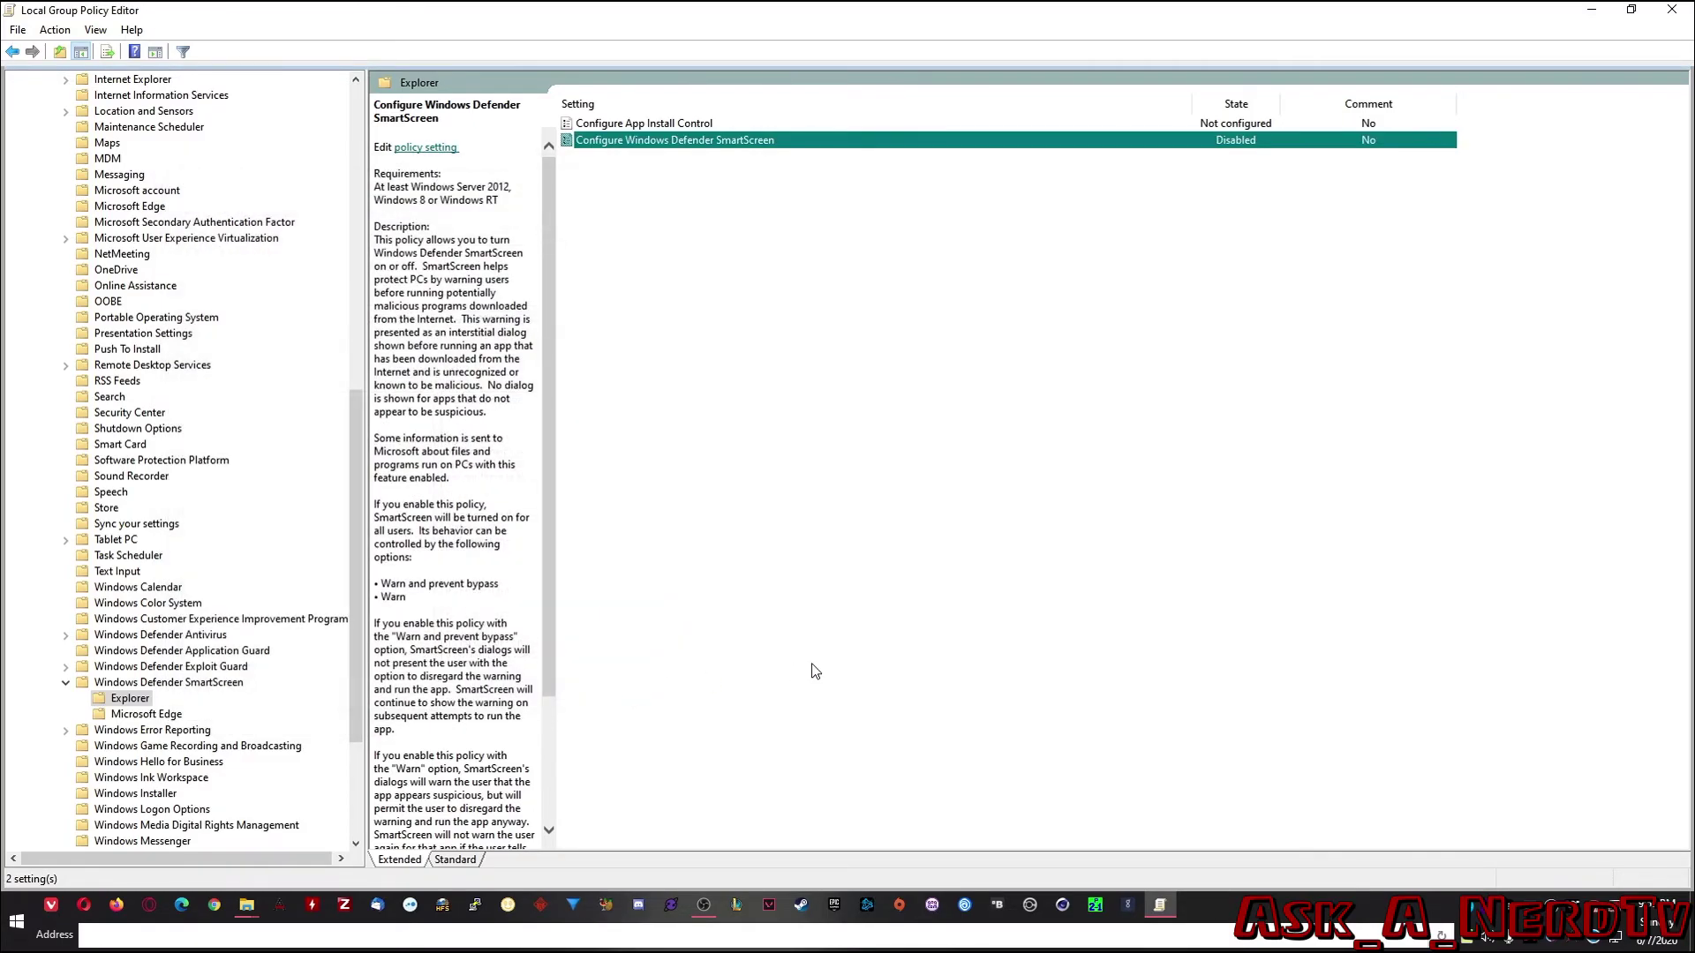
Disable the Configure Windows Defender SmartScreen policy in the Microsoft Edge folder.
click(146, 715)
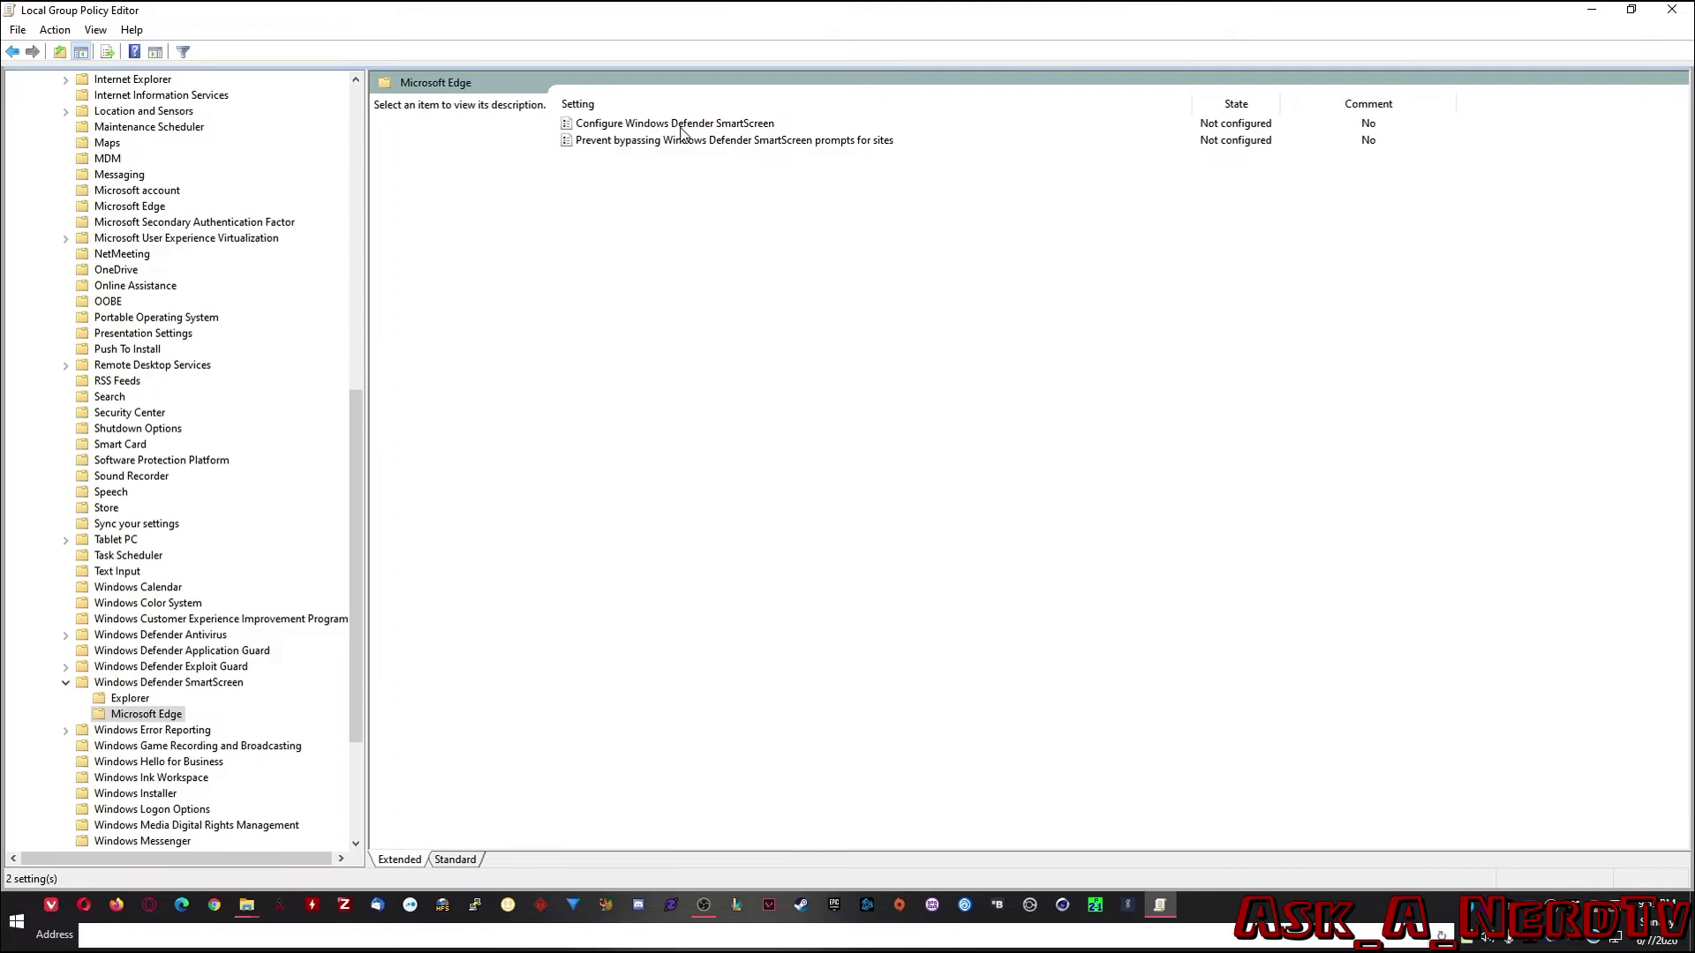
double_click(681, 124)
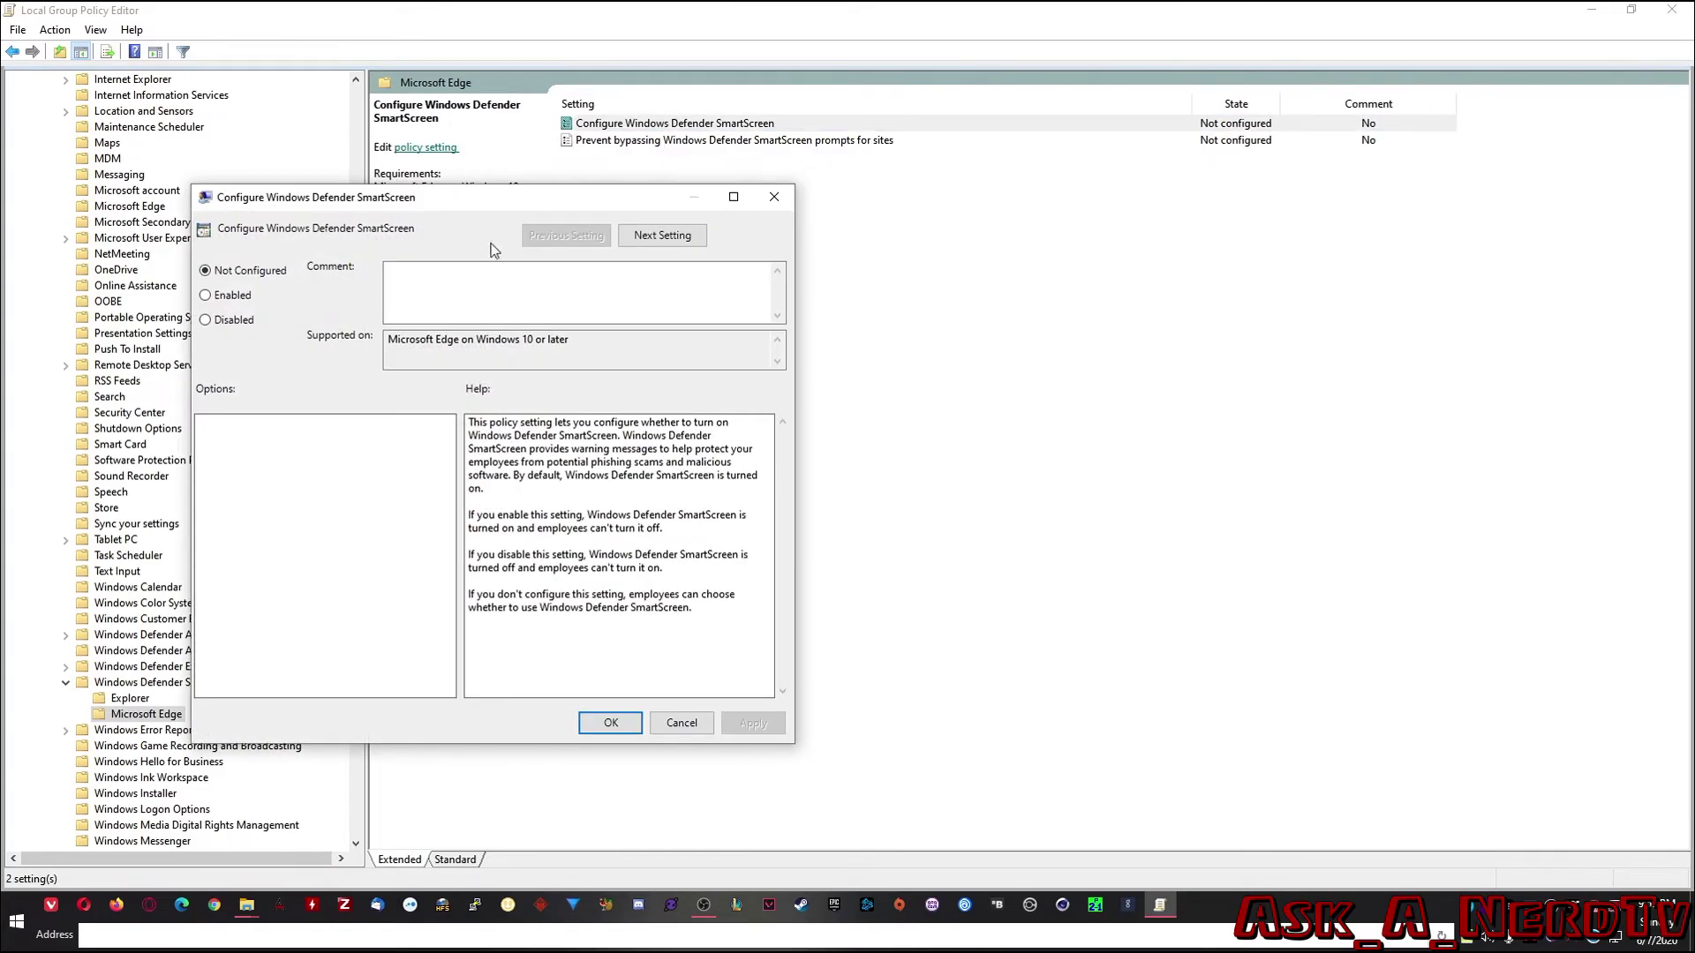
click(225, 324)
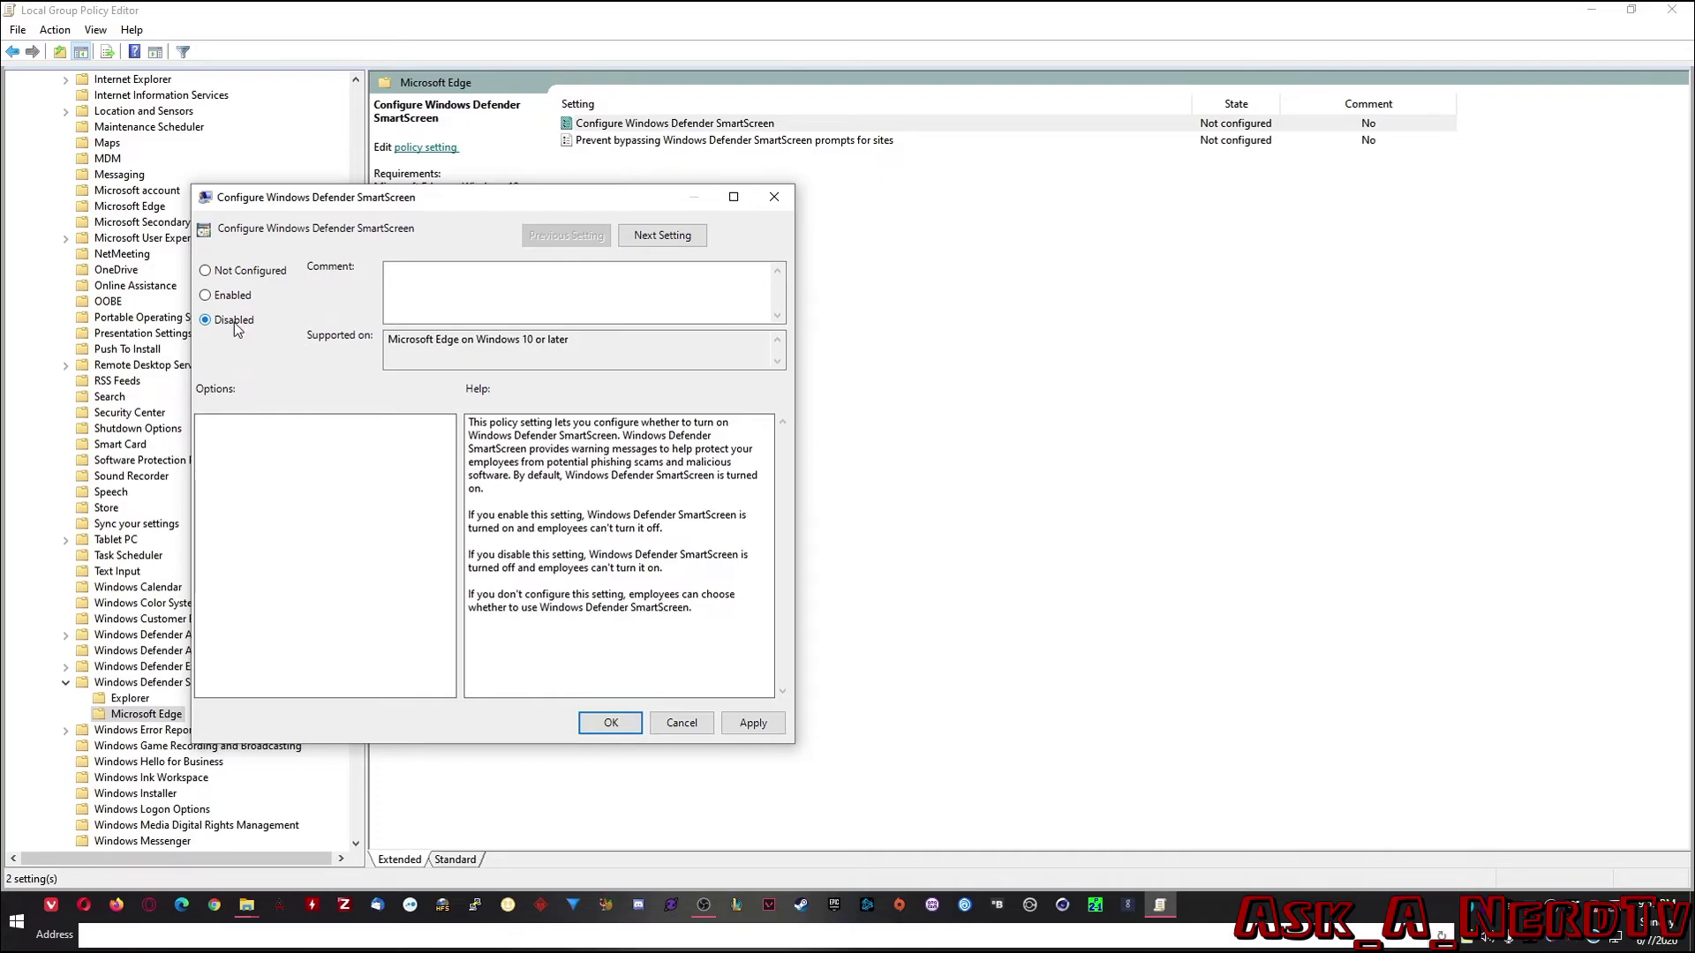
click(750, 724)
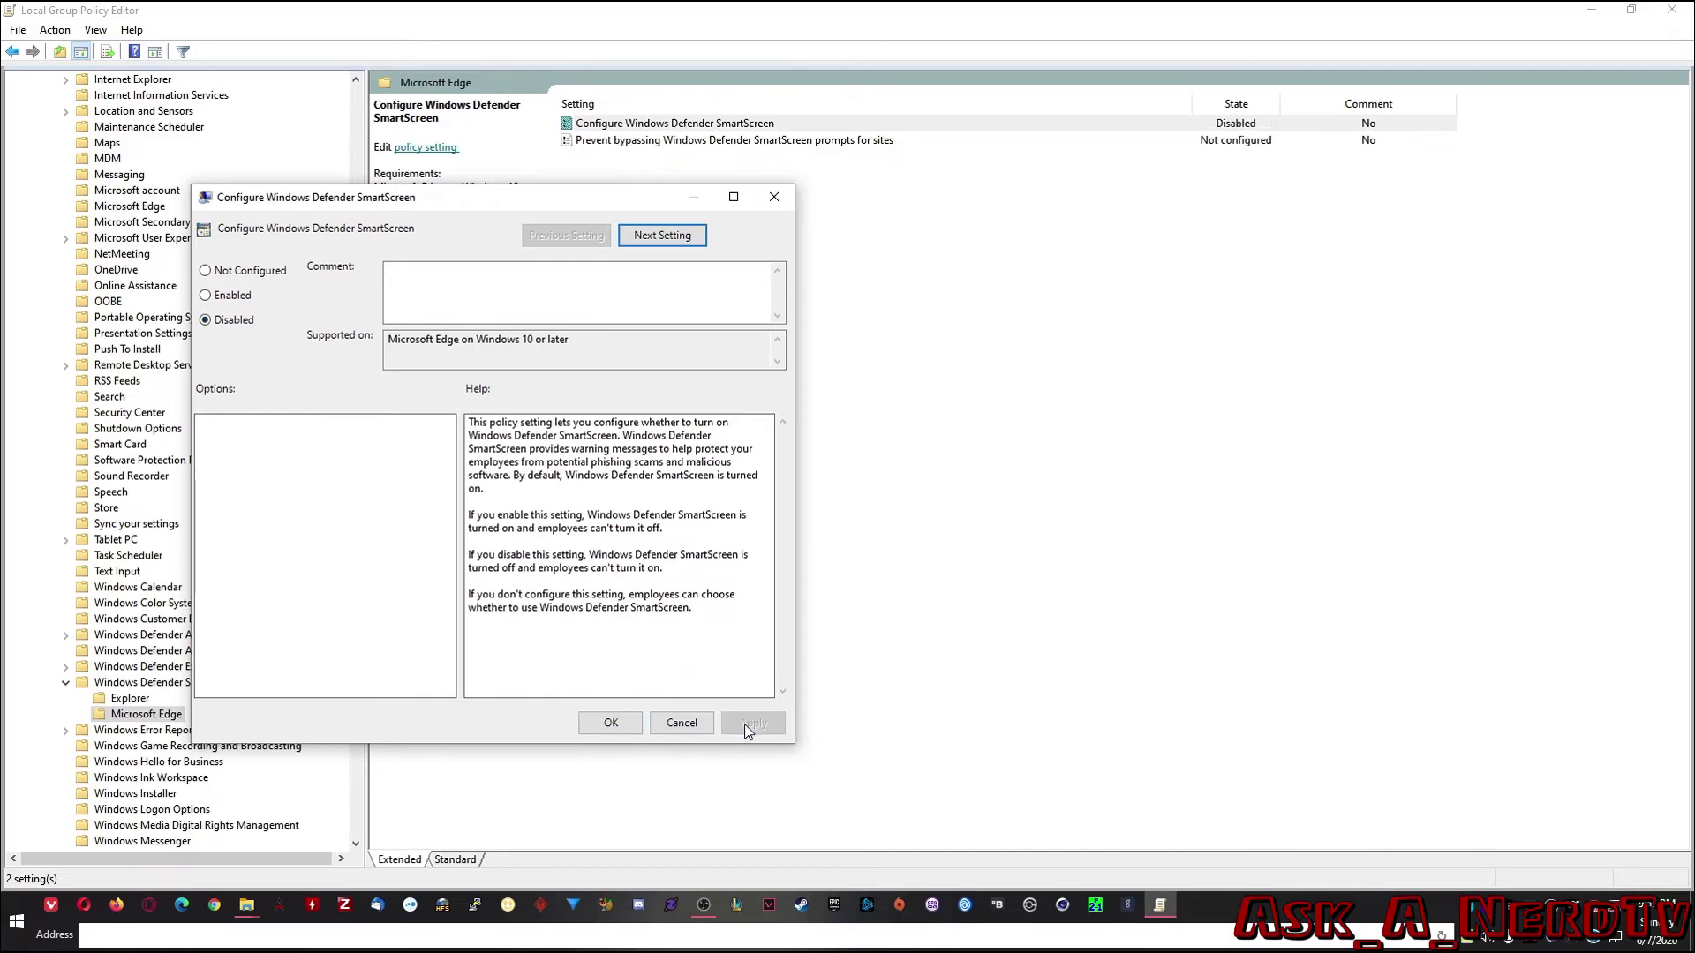
click(610, 723)
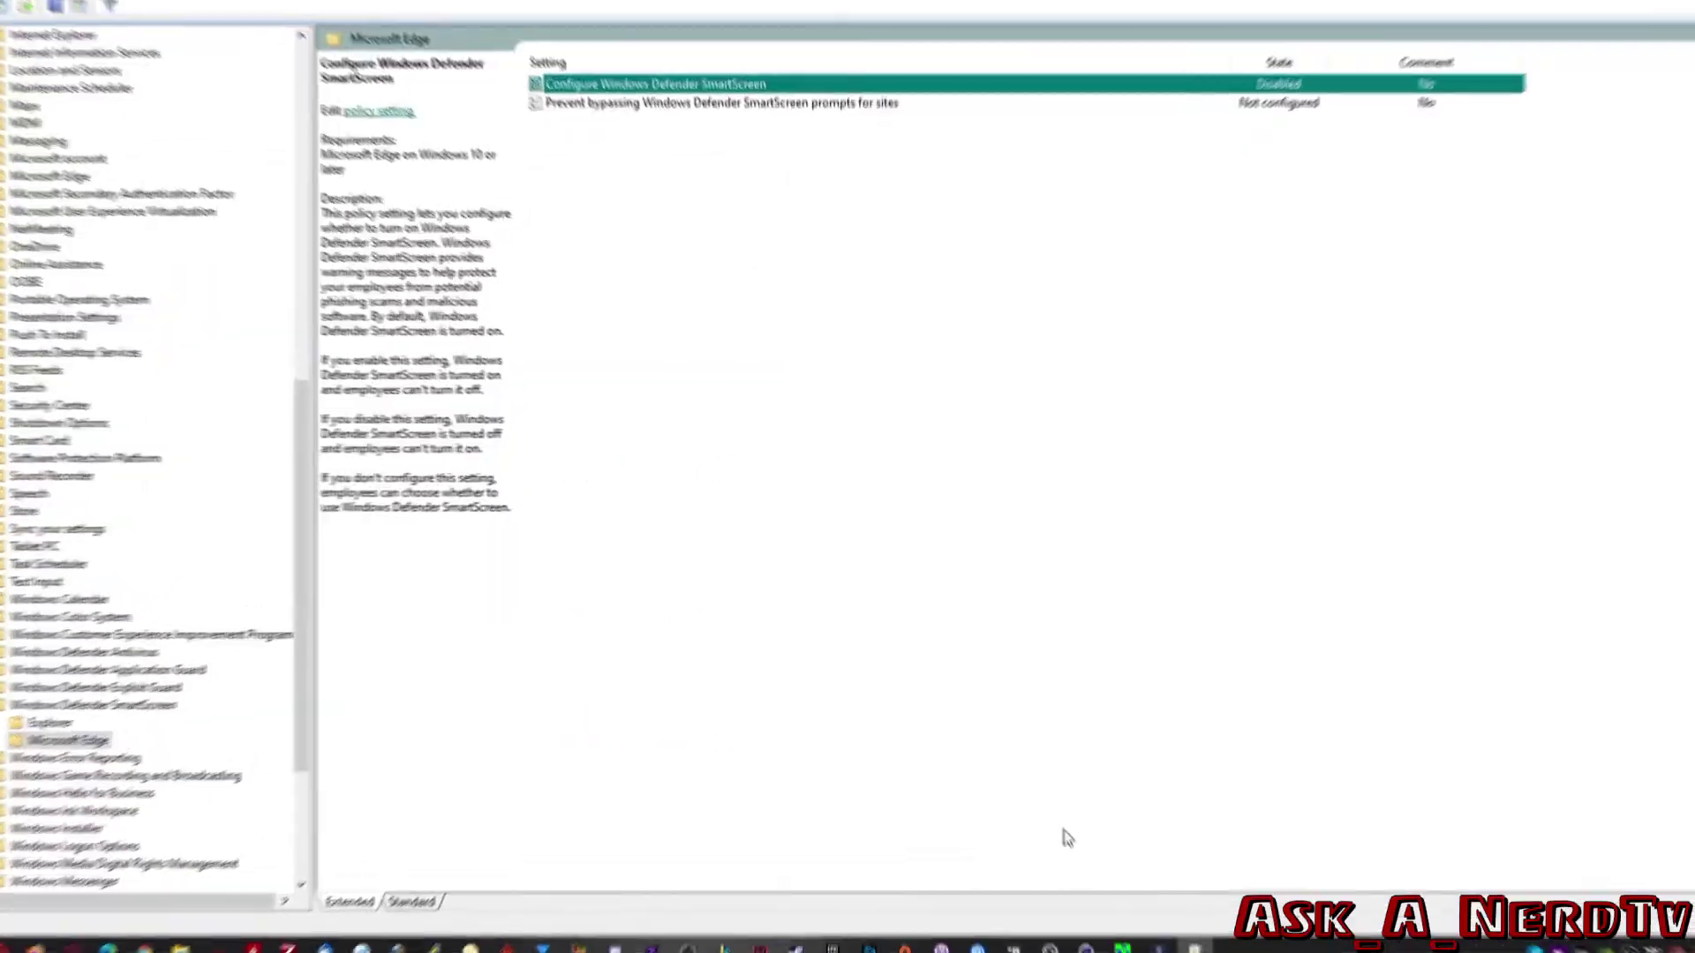